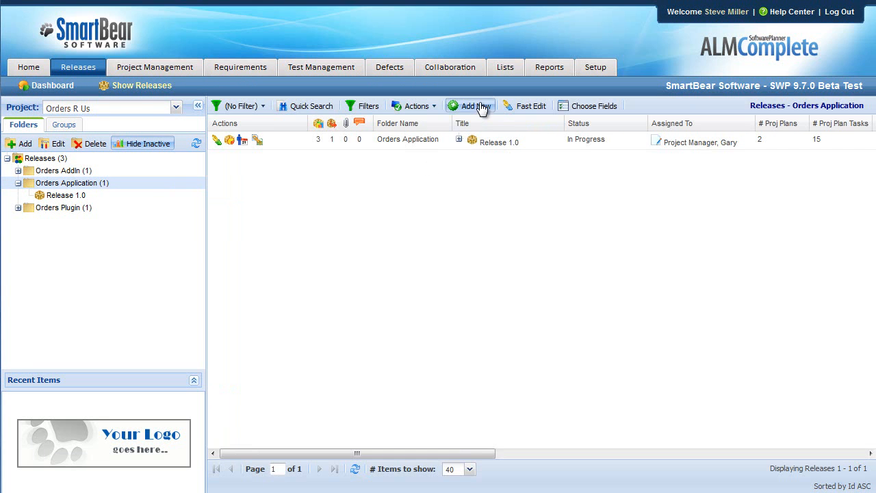
- Start a new release in the Orders Application folder, named Release 2.0 with the status Awaiting Start
left_click(469, 106)
left_click(354, 217)
type("Release 2")
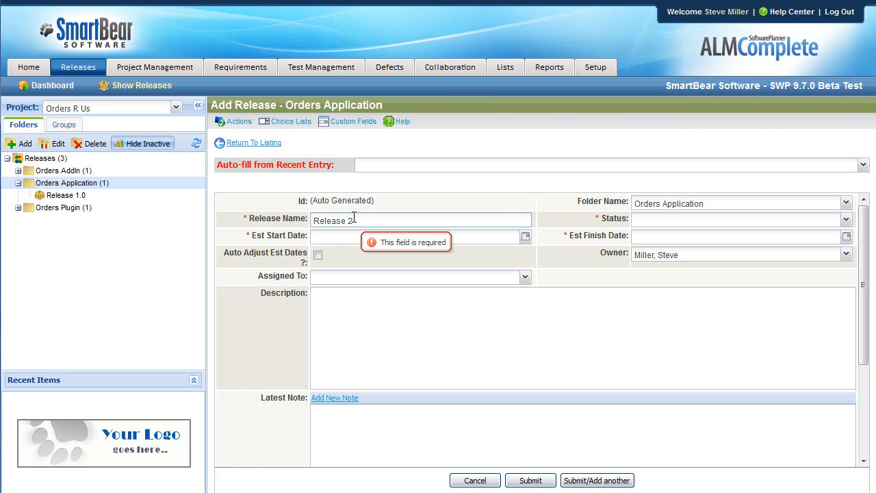
type(".0")
left_click(654, 220)
left_click(673, 235)
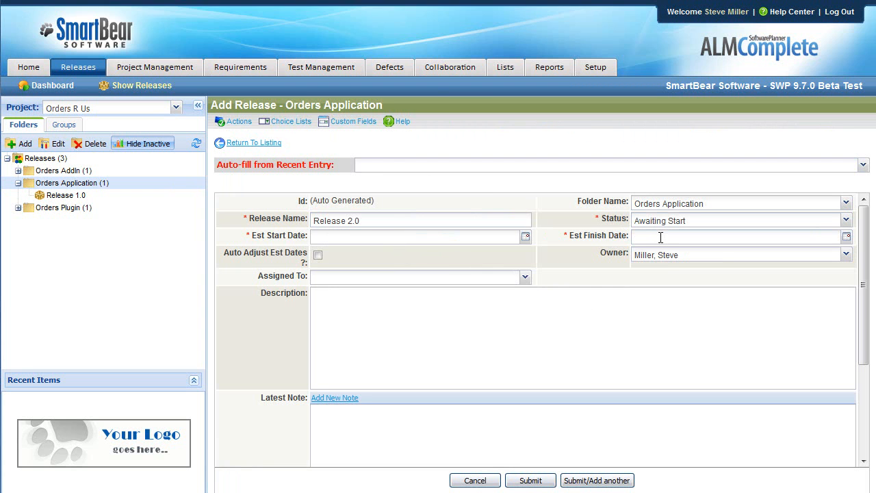
- Enable Auto Adjust Est Dates for the new release and assign it to a team member
left_click(318, 254)
left_click_drag(235, 251, 314, 262)
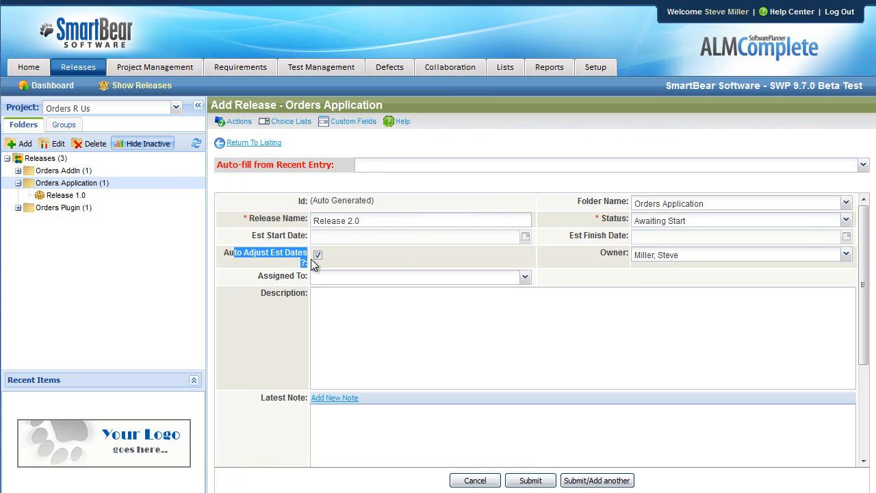
left_click(376, 278)
left_click(401, 415)
left_click(363, 333)
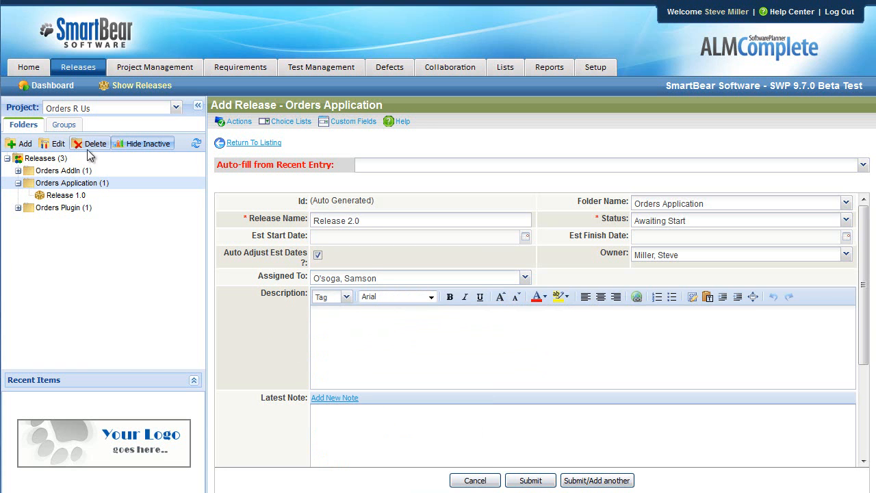
- Start a new iteration under Release 1.0 with estimated start date 09/29/2011 and estimated finish date 10/19/2011
left_click(78, 195)
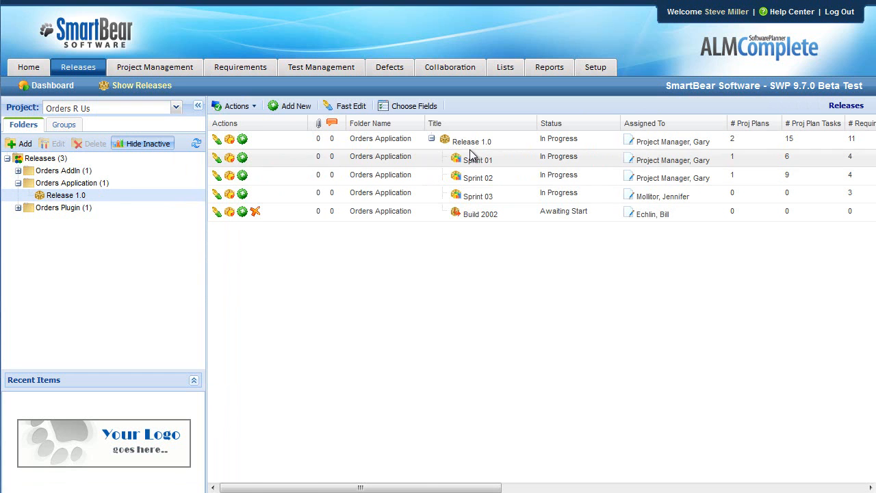
left_click(243, 141)
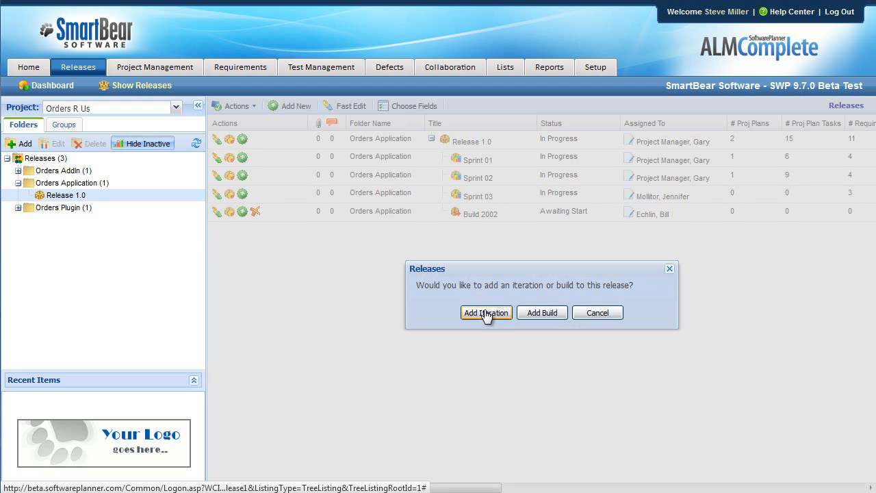
left_click(484, 316)
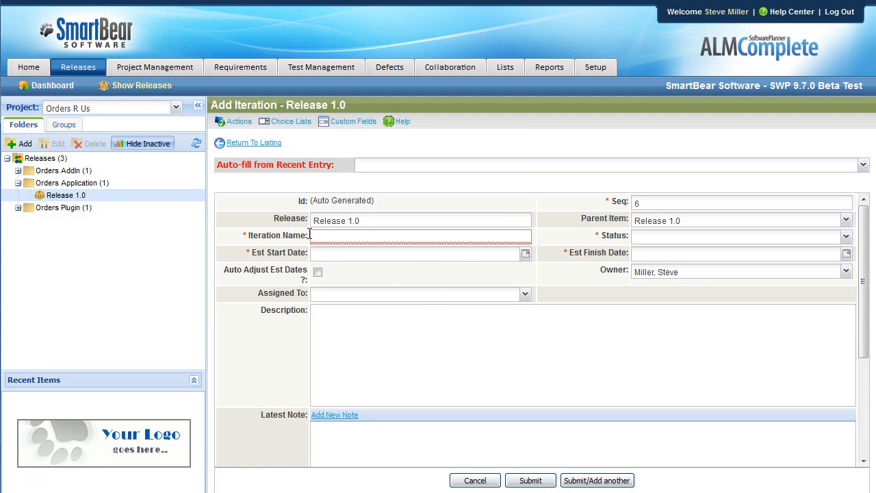
left_click(332, 254)
type("09/29/2011")
left_click(706, 255)
type("10/16/2011")
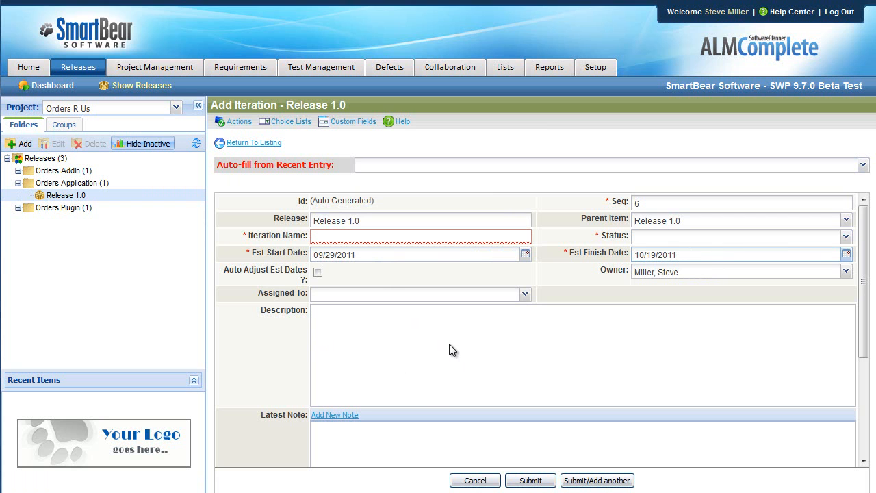
- Return to the Release 1.0 listing without saving the iteration and view the options for adding an iteration or build
left_click(67, 196)
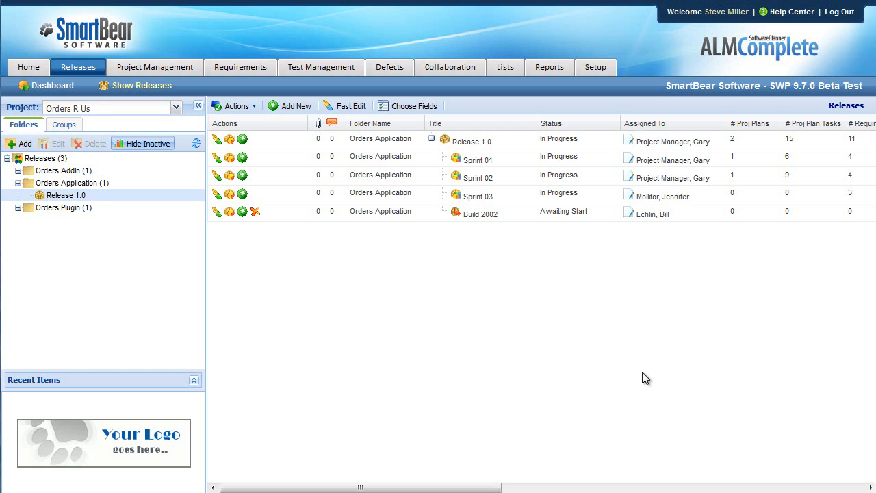
left_click(243, 139)
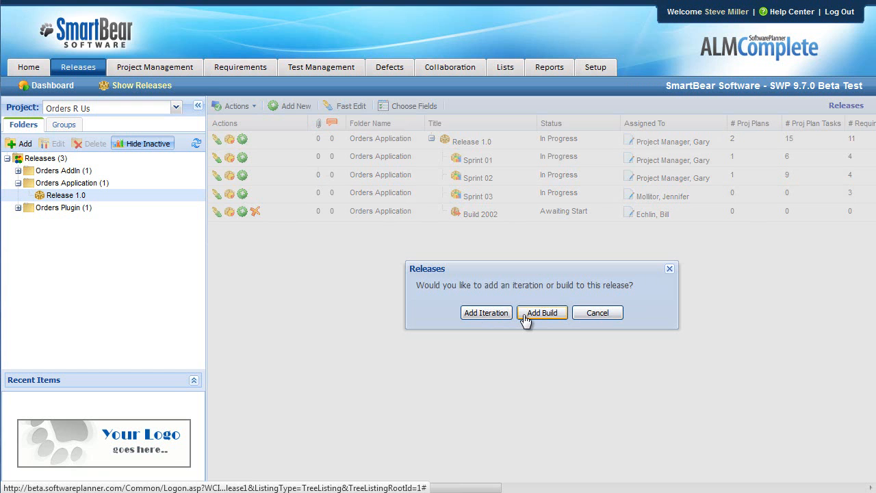
left_click(670, 269)
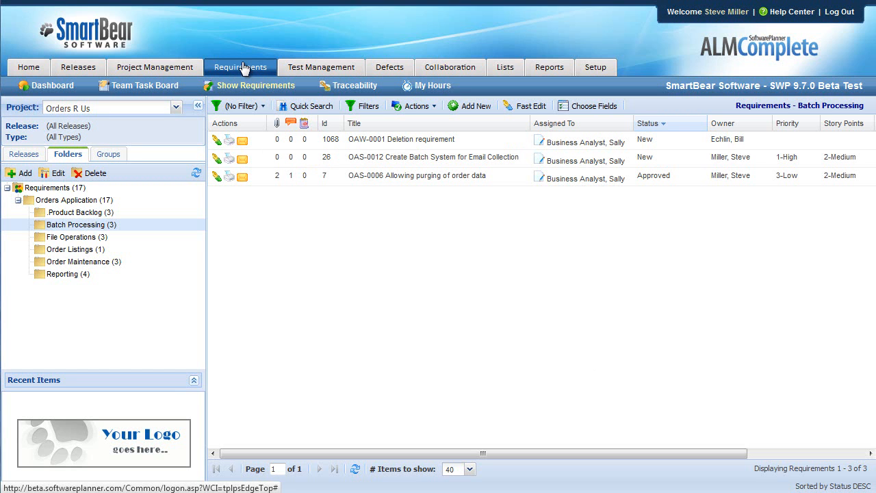
- Filter the requirements to Sprint 02 of Release 1.0 under Orders Application and list those in the Reporting folder
left_click(18, 157)
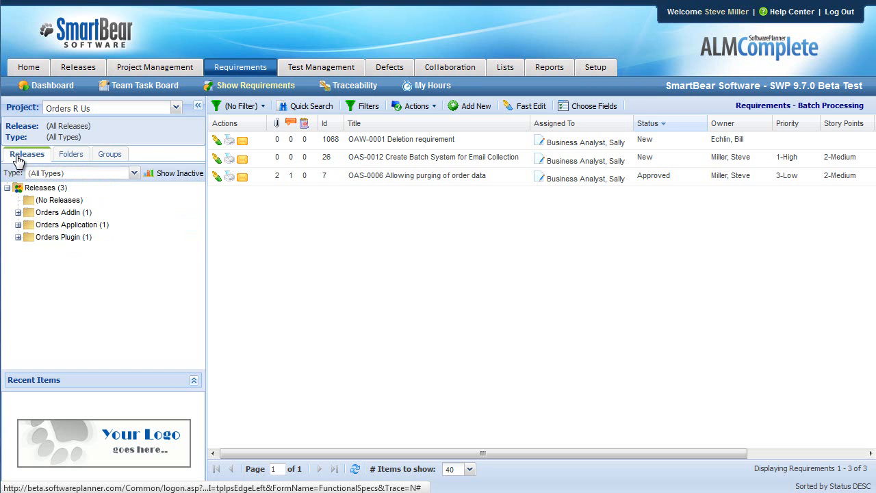
left_click(18, 224)
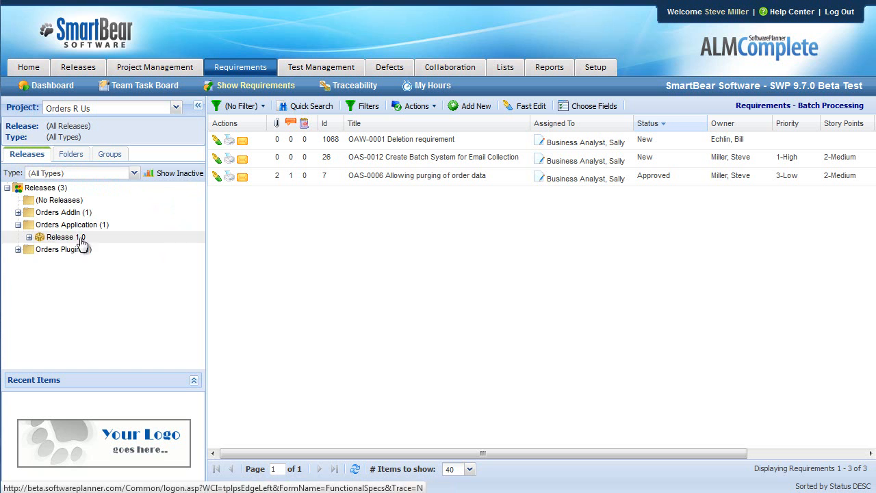
left_click(29, 236)
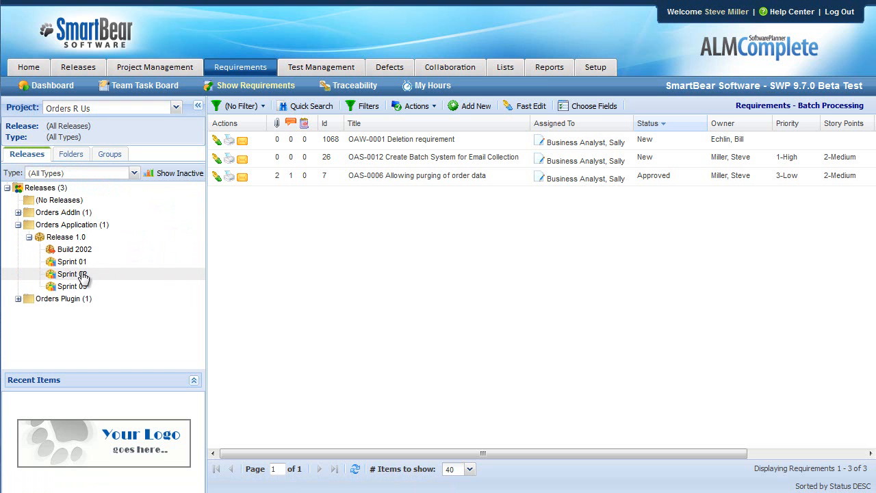
left_click(81, 275)
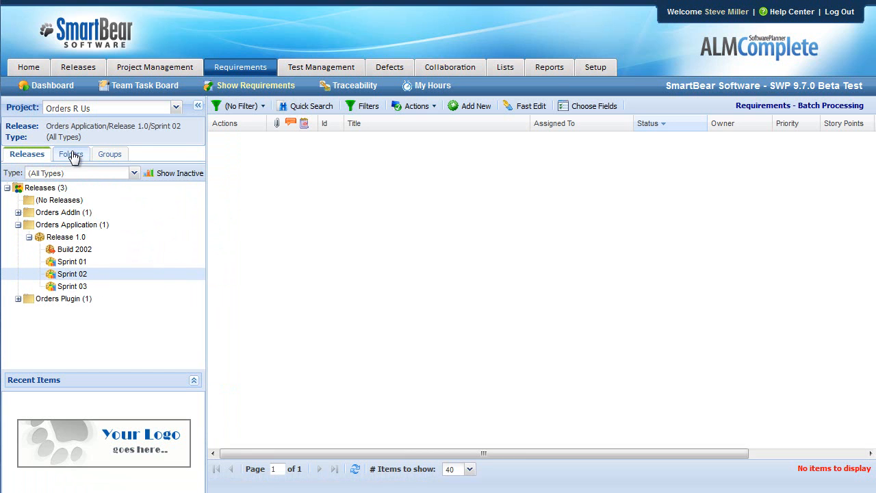
left_click(73, 157)
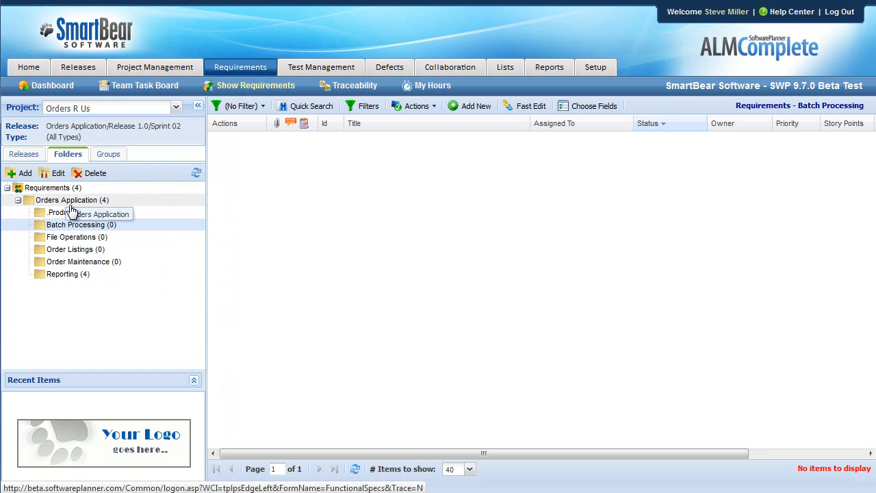
left_click(64, 277)
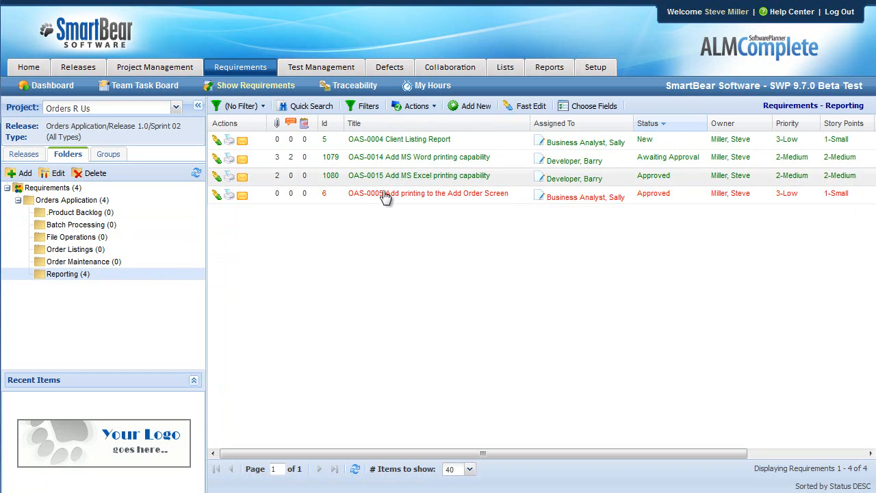
- Widen the requirements filter to all releases and view the Product Backlog and Batch Processing folders
left_click(24, 154)
left_click(46, 188)
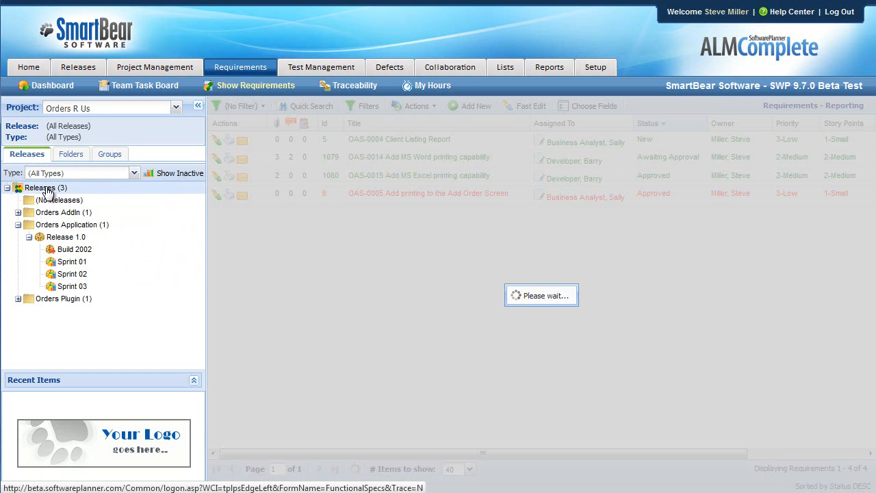
left_click(69, 155)
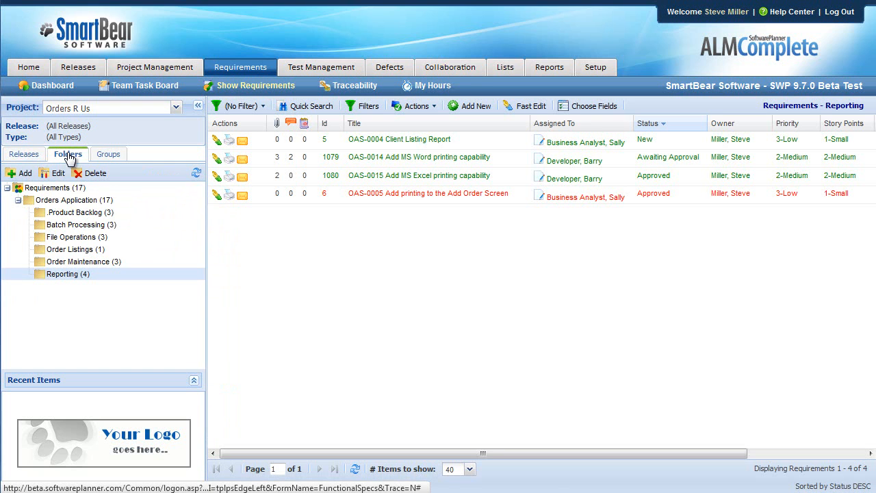
left_click(108, 214)
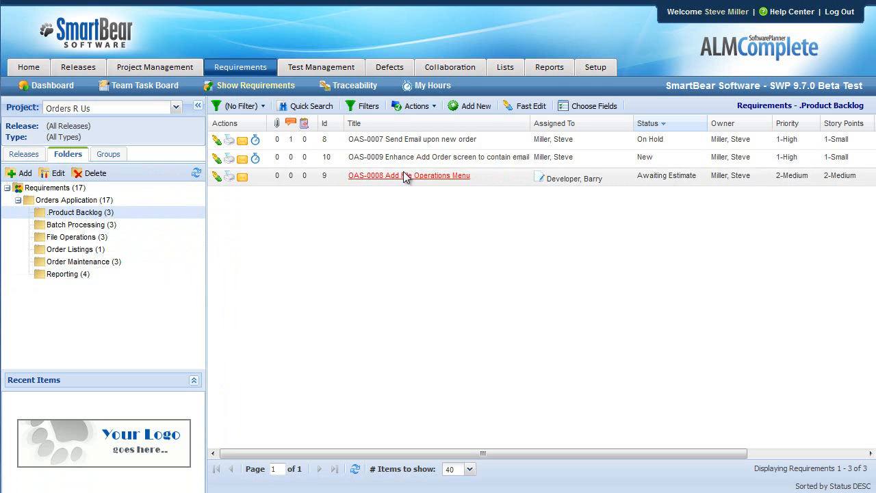
left_click(91, 226)
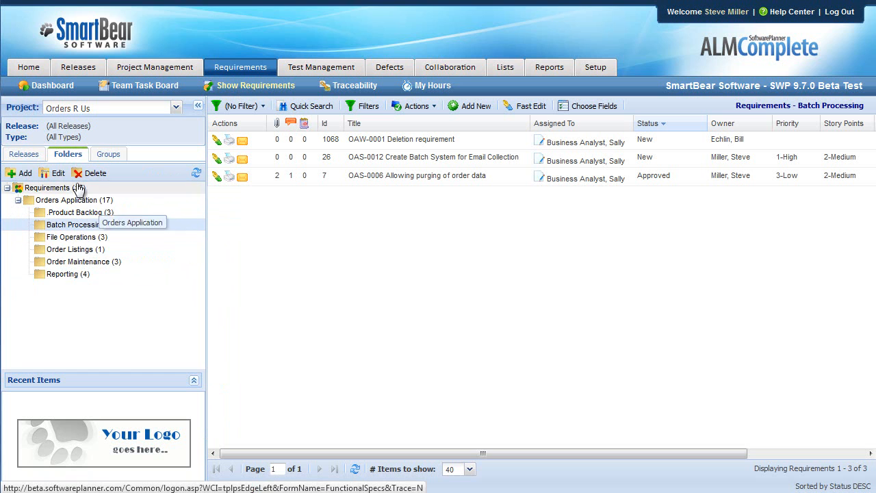
- Restrict the requirements to Sprint 02 again and show the Reporting folder's requirements
left_click(42, 154)
left_click(72, 274)
left_click(69, 155)
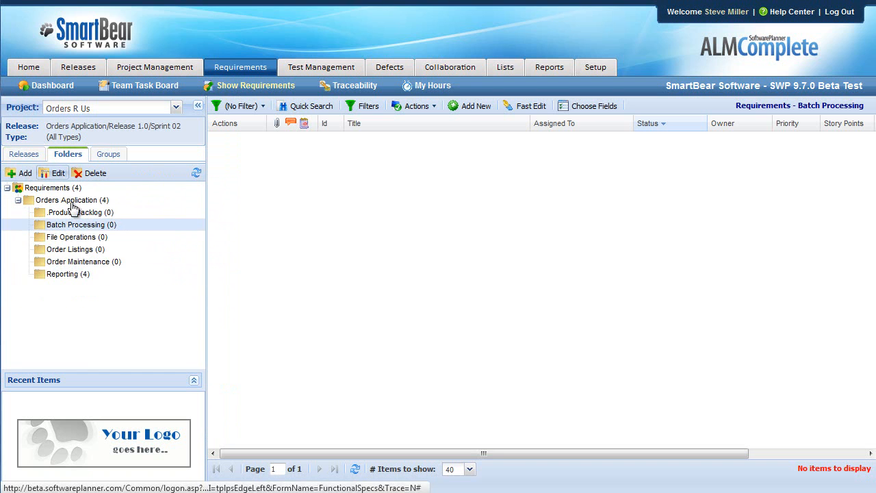
left_click(71, 274)
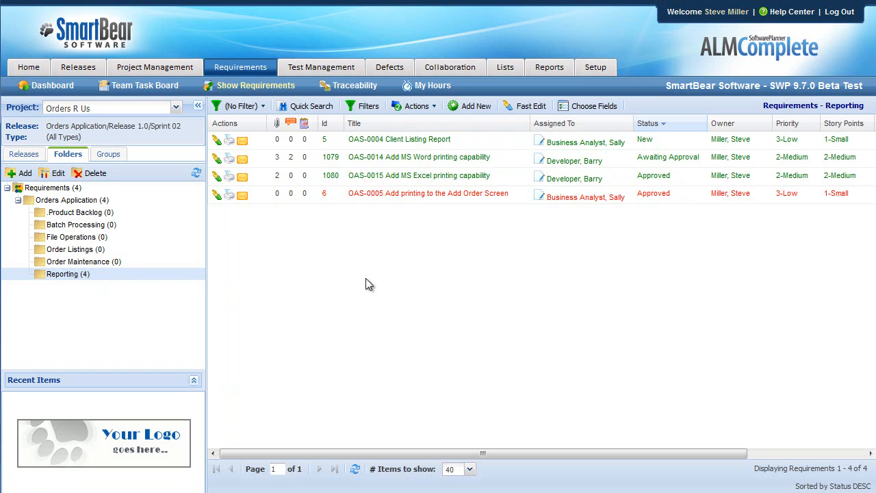
- Open a new requirement form in the Reporting folder and highlight the user-story template in its description
left_click(478, 107)
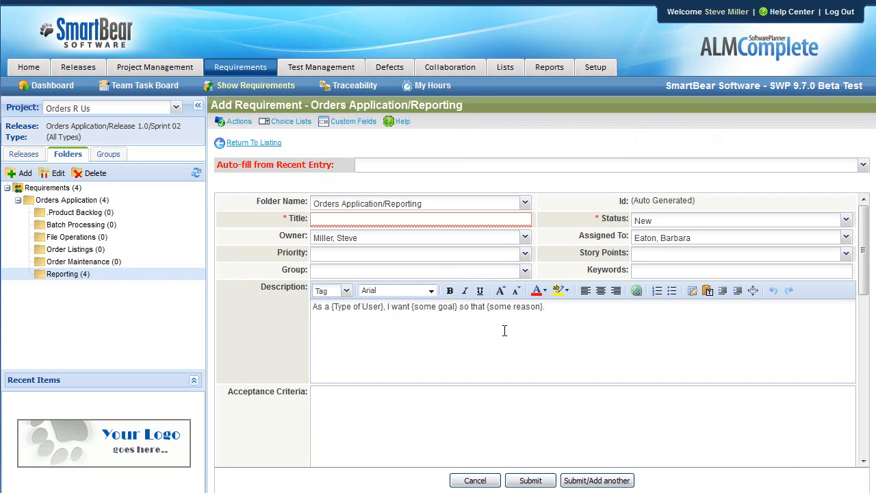
left_click_drag(552, 308, 316, 307)
left_click(356, 328)
left_click_drag(546, 308, 279, 305)
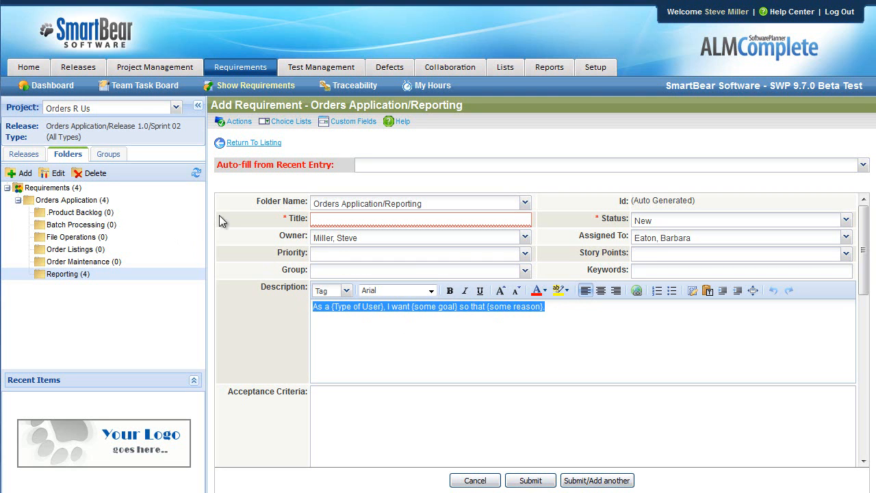
left_click(254, 187)
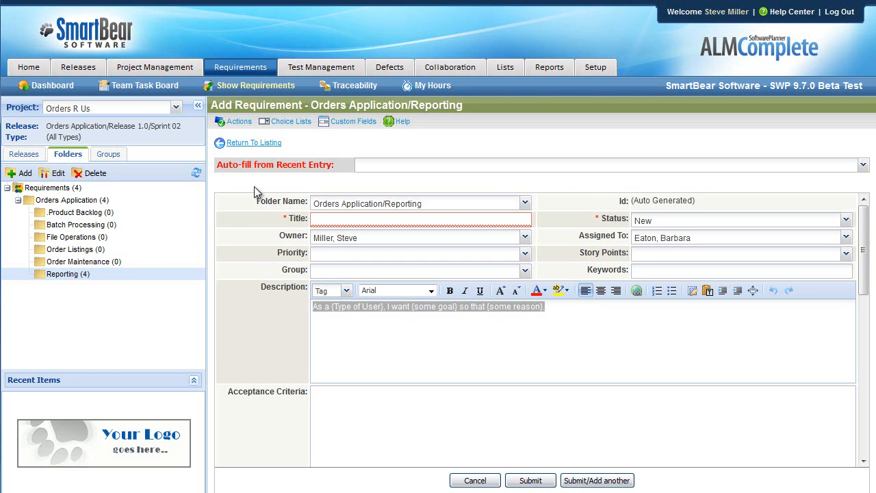
- Open the default values of the Requirements screen layout in the system configuration
left_click(603, 72)
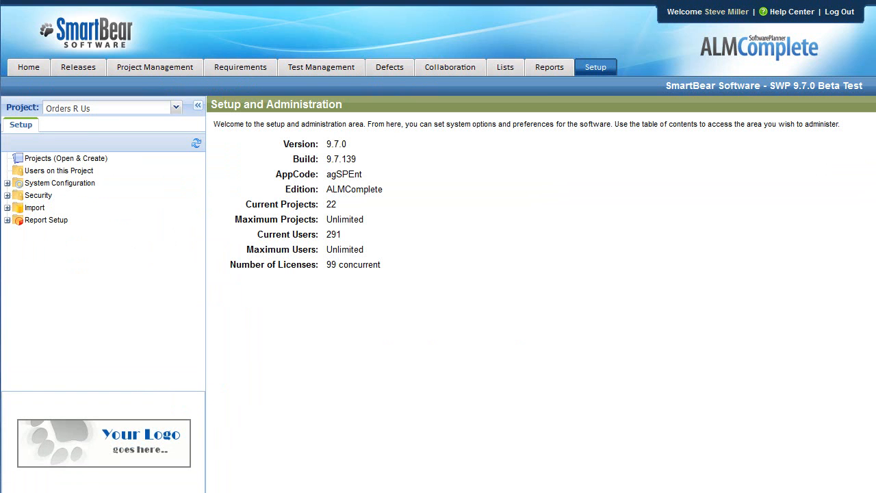
left_click(7, 182)
left_click(18, 196)
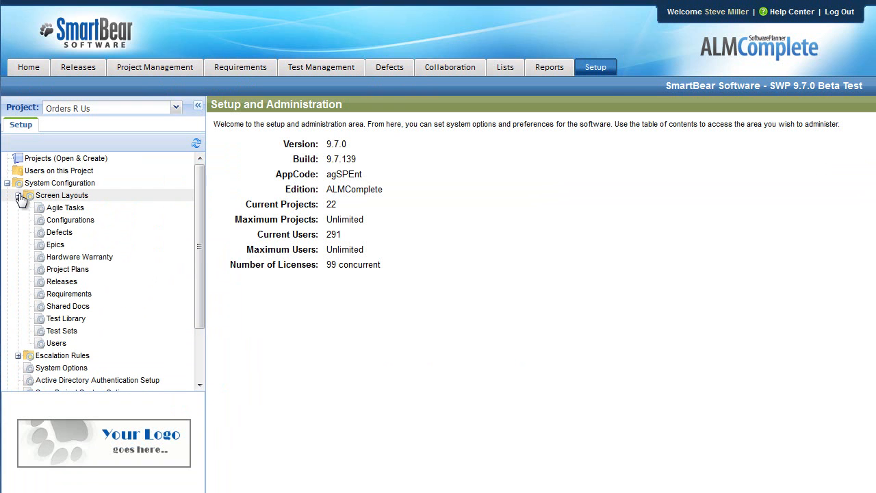
left_click(69, 295)
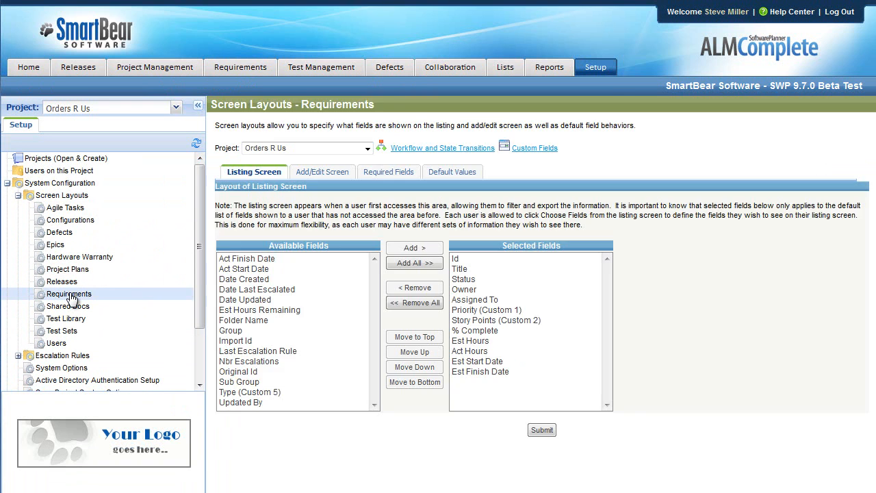
left_click(459, 175)
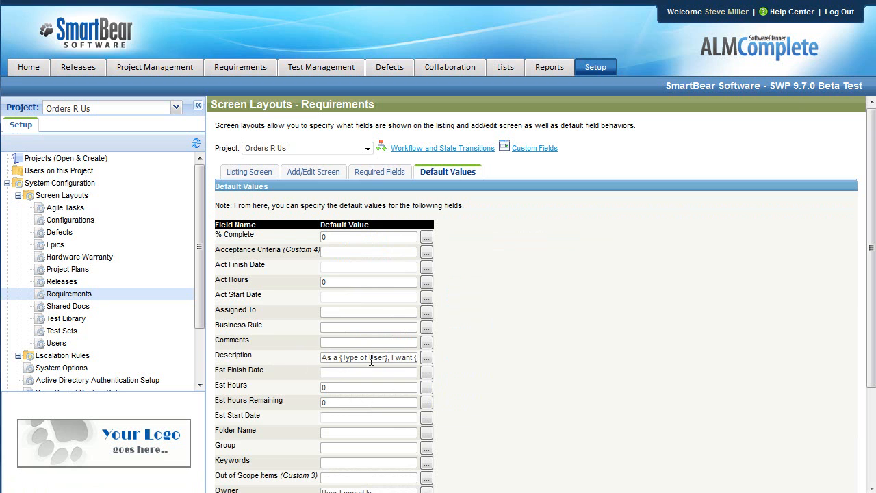
- Open the Description field's default value, select the whole user-story template and submit it
left_click(430, 356)
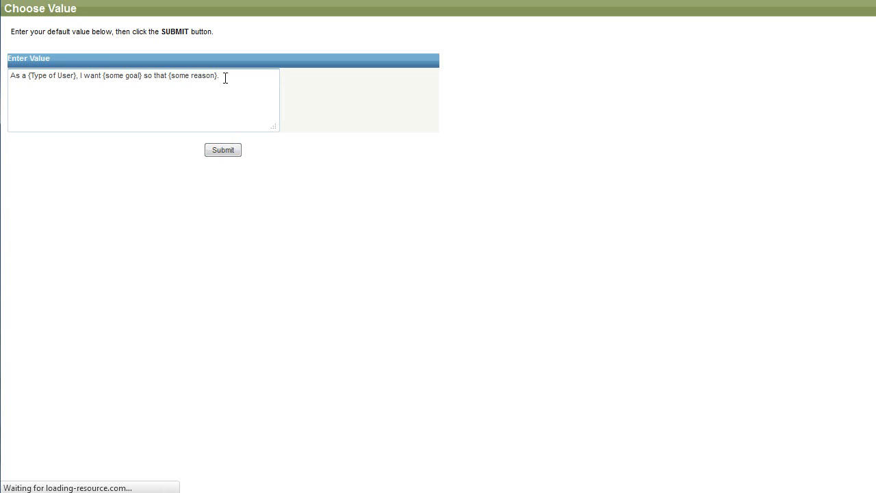
triple_click(225, 79)
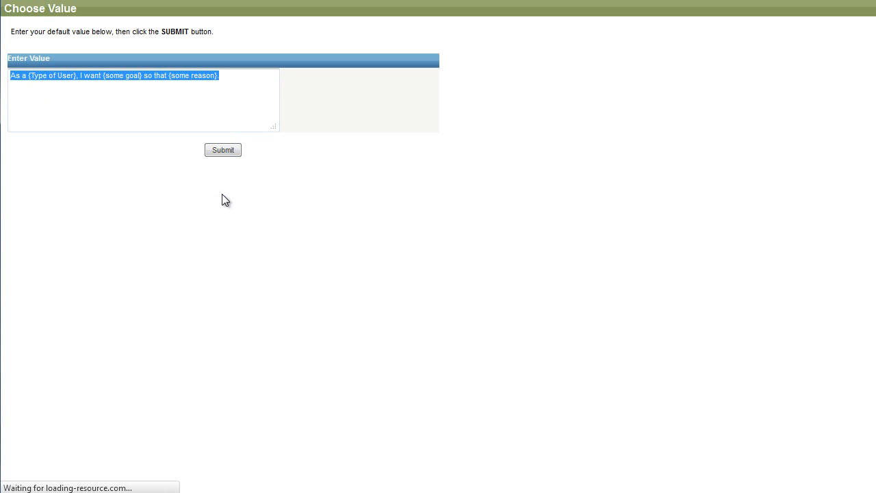
left_click(231, 152)
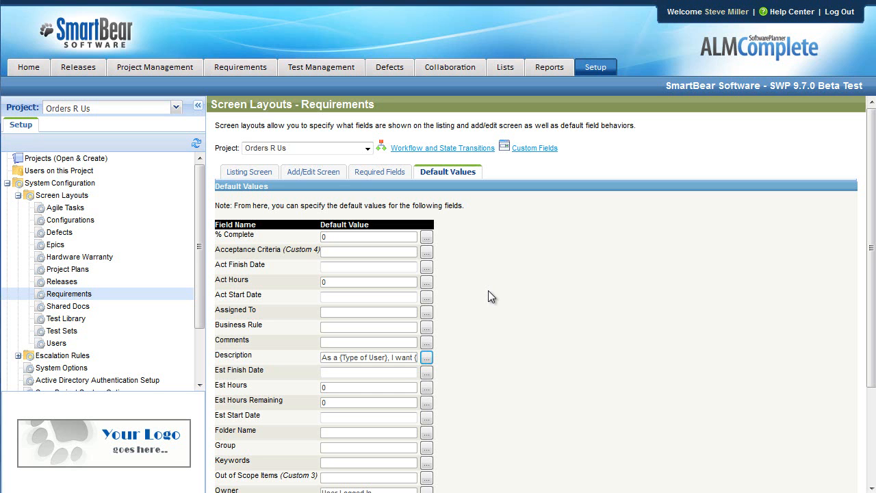
- Examine the selected fields in the Requirements layout for the add/edit screen
left_click(305, 174)
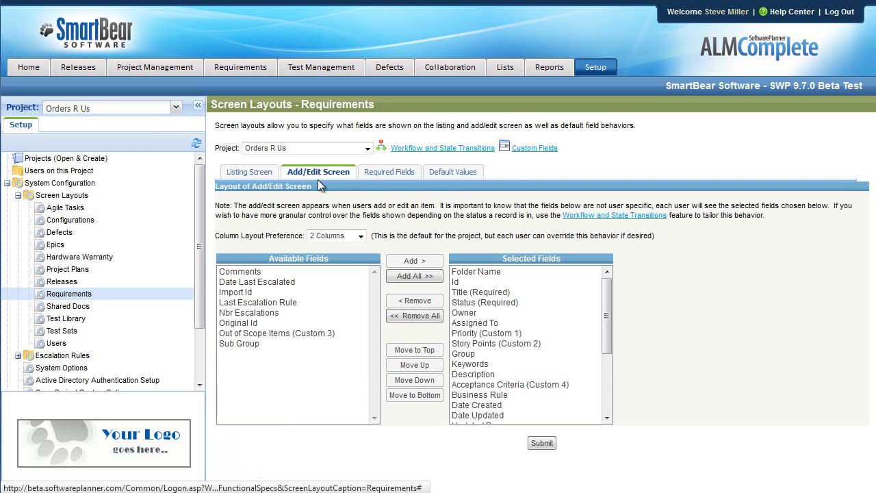
left_click_drag(609, 303, 615, 286)
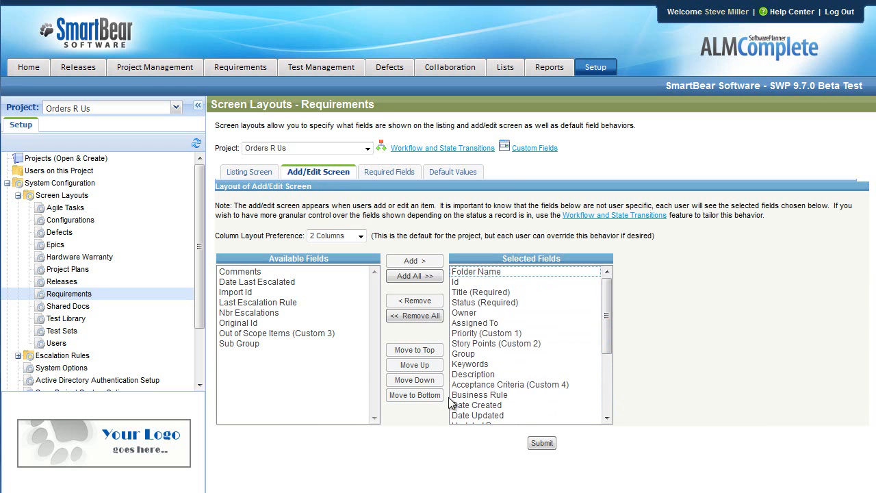
- Remove Keywords, Acceptance Criteria, Business Rule and Type from the selected fields of the Requirements add/edit layout and submit it
left_click(490, 365)
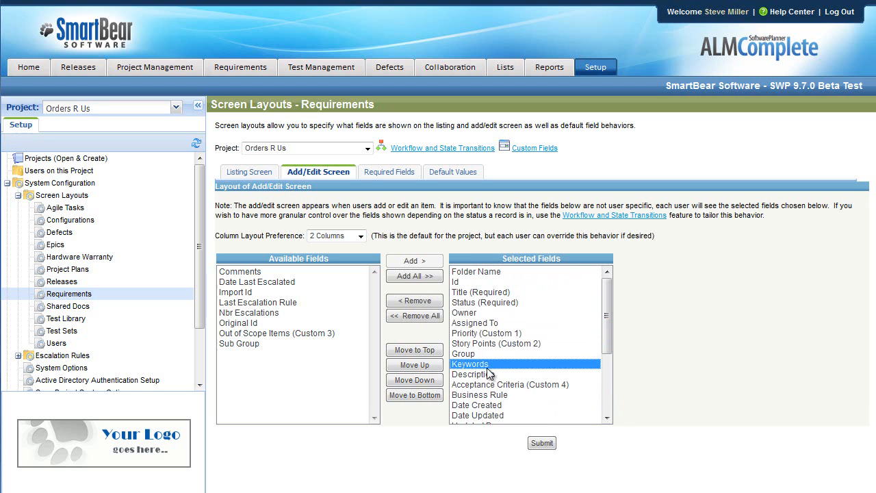
left_click(421, 300)
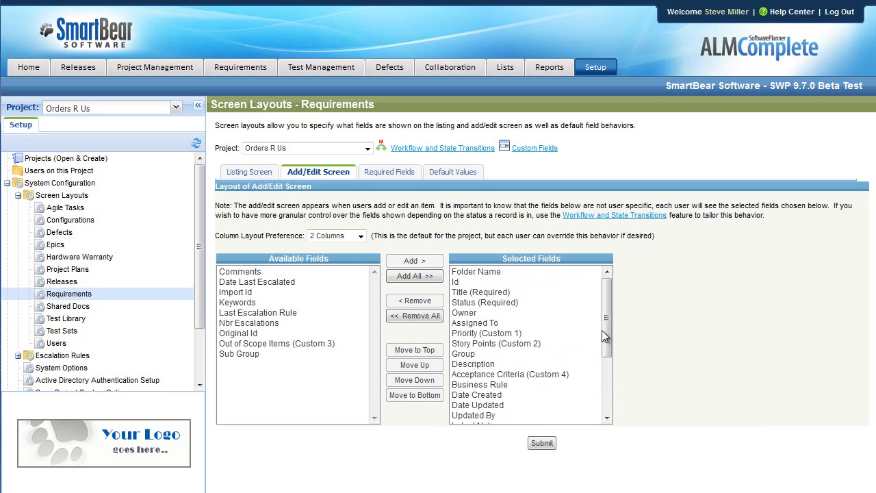
left_click(500, 377)
left_click(503, 386, "shift")
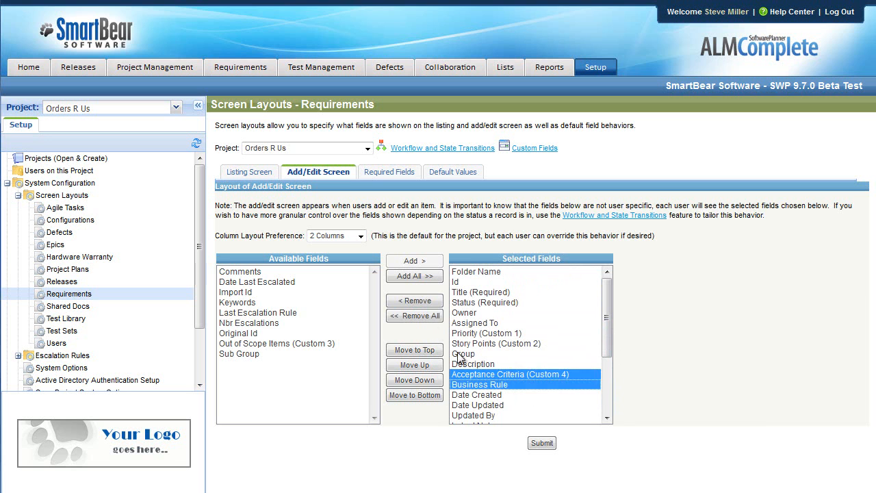
left_click(416, 301)
left_click_drag(607, 334, 608, 403)
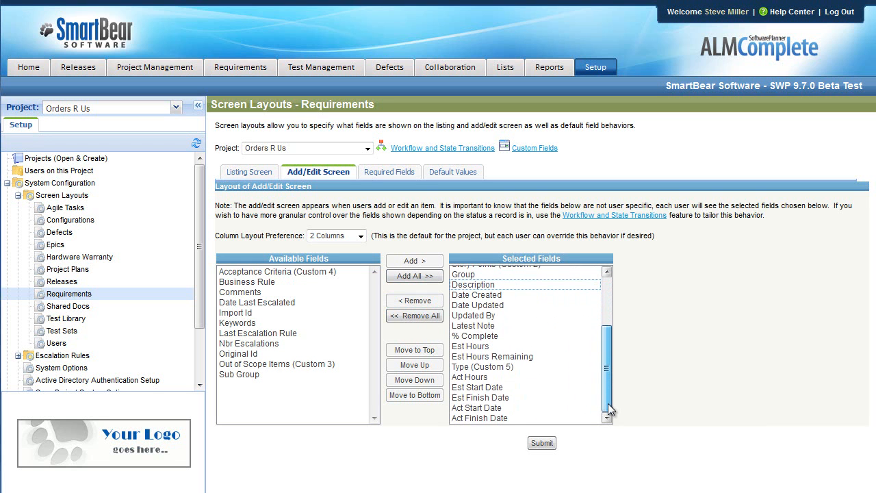
left_click(477, 366)
left_click(415, 301)
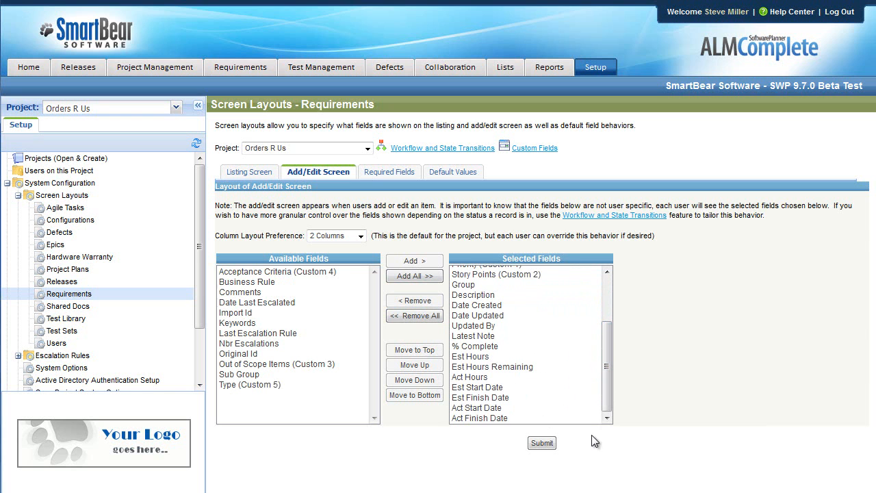
left_click(541, 443)
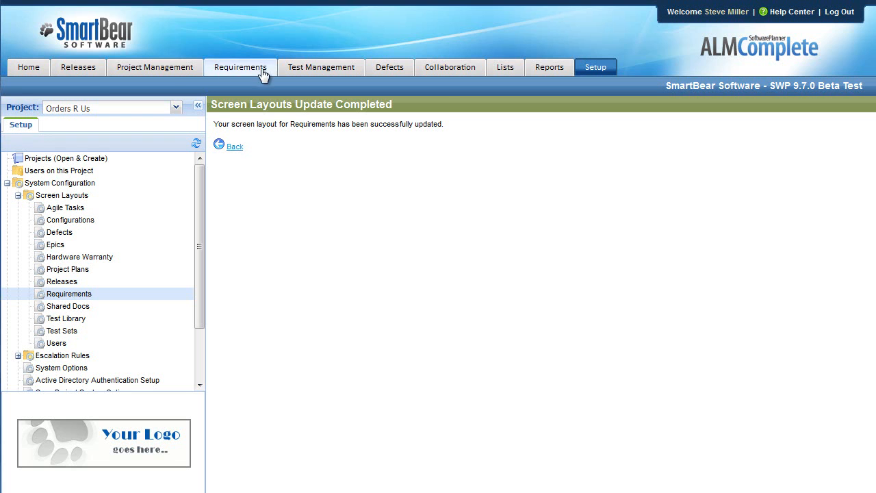
- Open a new requirement form in the Reporting folder and check its fields against the updated layout
left_click(261, 71)
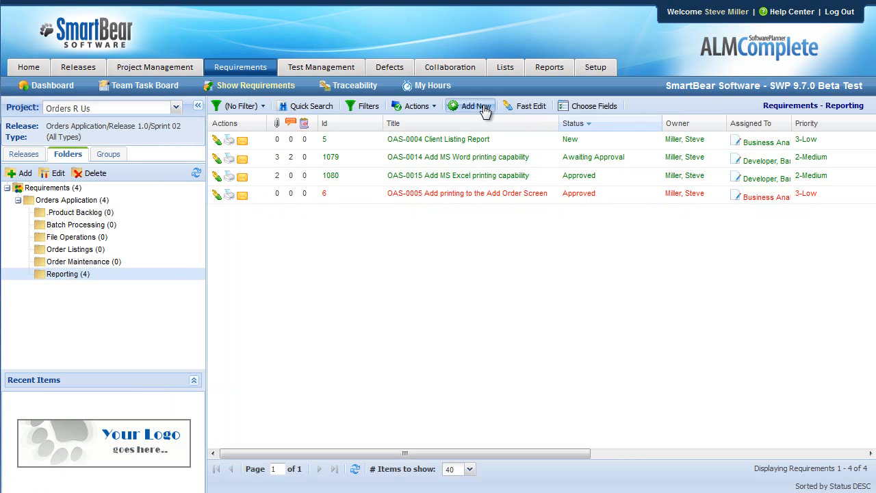
left_click(475, 106)
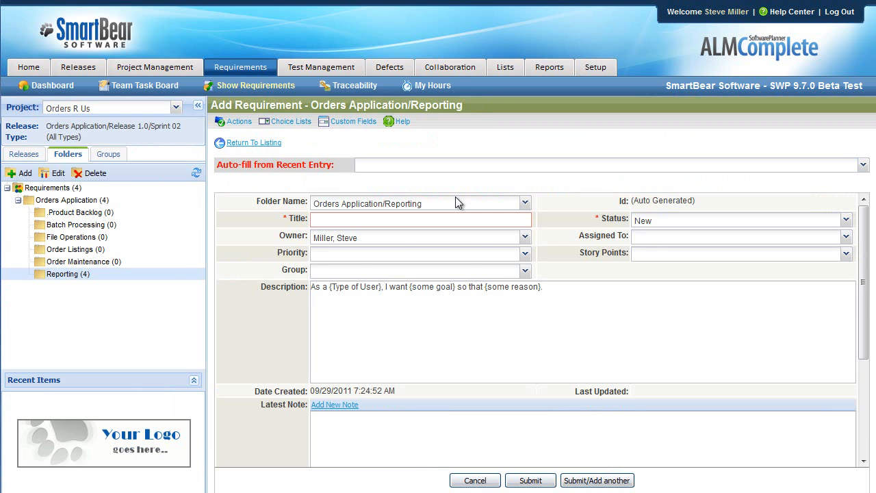
scroll(266, 347, "down", 3)
scroll(265, 347, "down", 2)
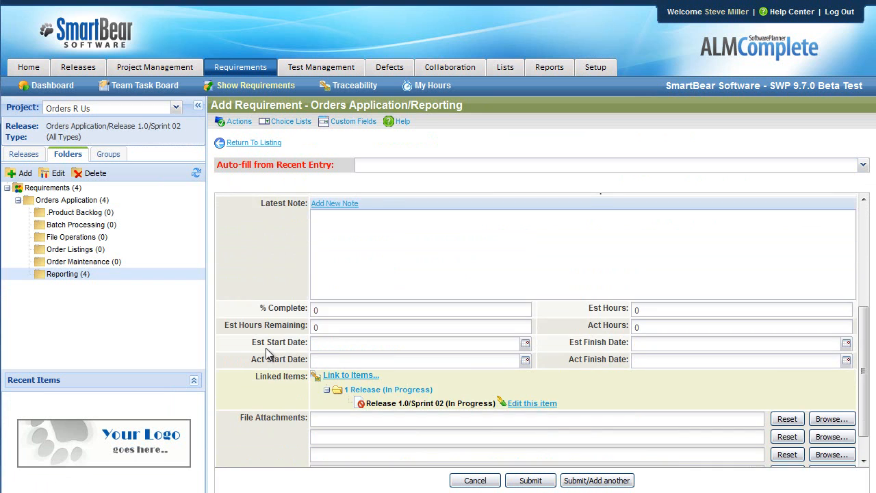
scroll(266, 348, "up", 7)
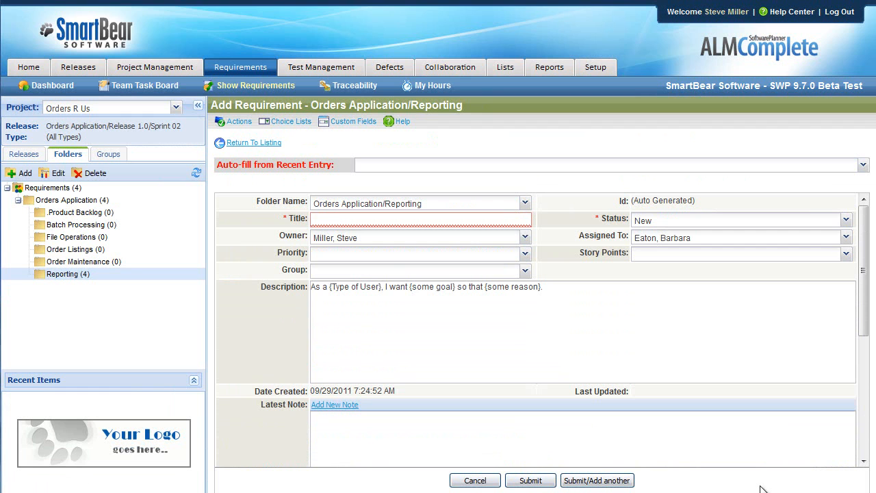
- Examine the Story Points choices in the requirement form and their list of values in the custom field definitions
left_click_drag(584, 252, 776, 257)
left_click(776, 257)
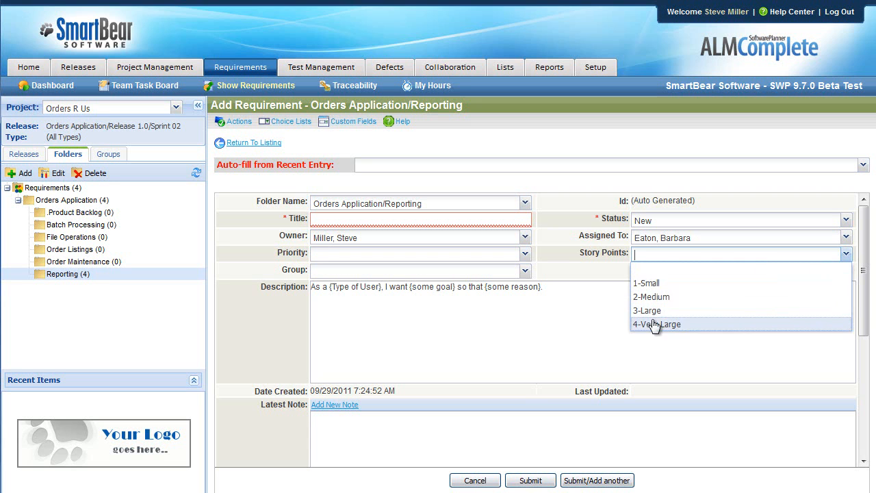
left_click(568, 260)
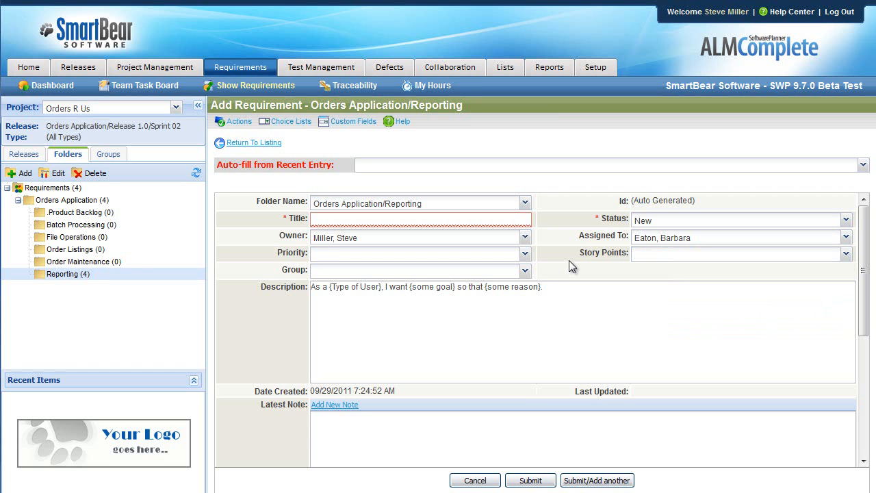
left_click(367, 125)
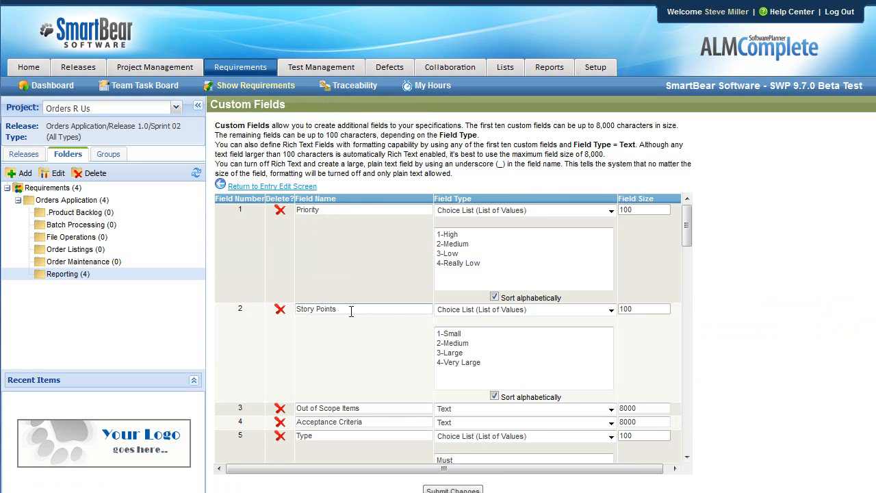
left_click_drag(352, 312, 280, 308)
left_click_drag(491, 362, 430, 327)
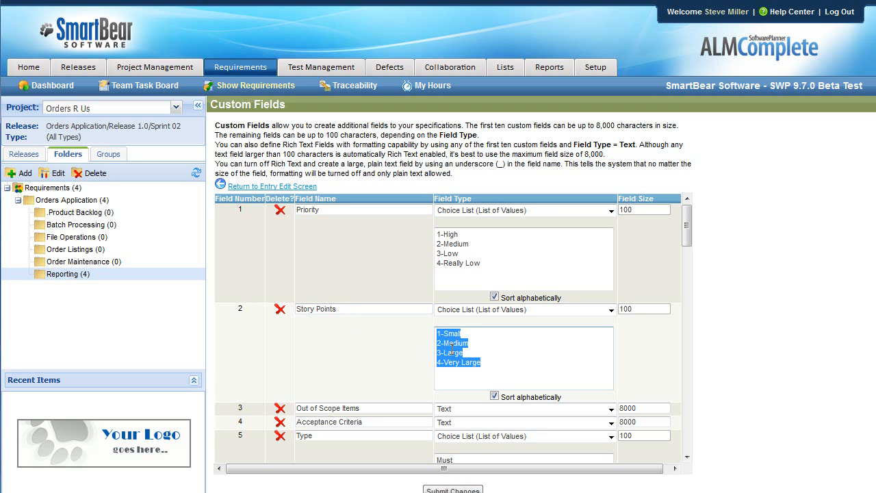
- View the OAS-0004 Client Listing Report requirement in the Reporting folder and return to the listing
left_click(66, 274)
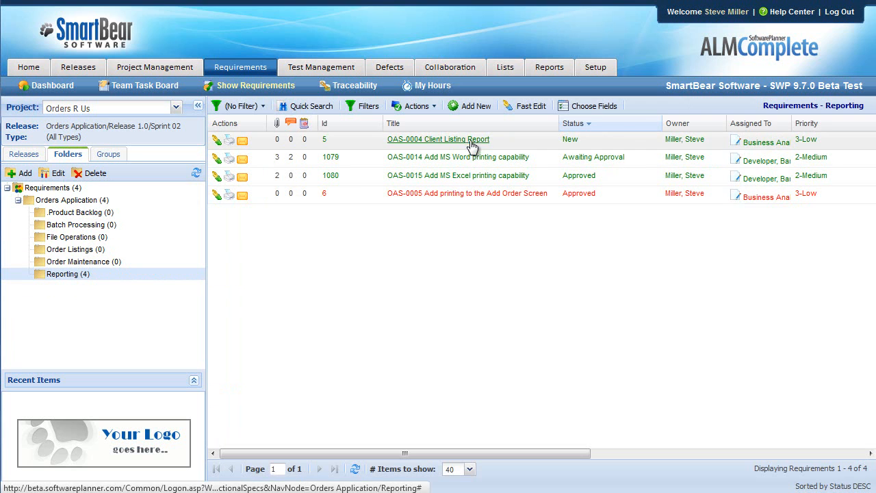
left_click(471, 143)
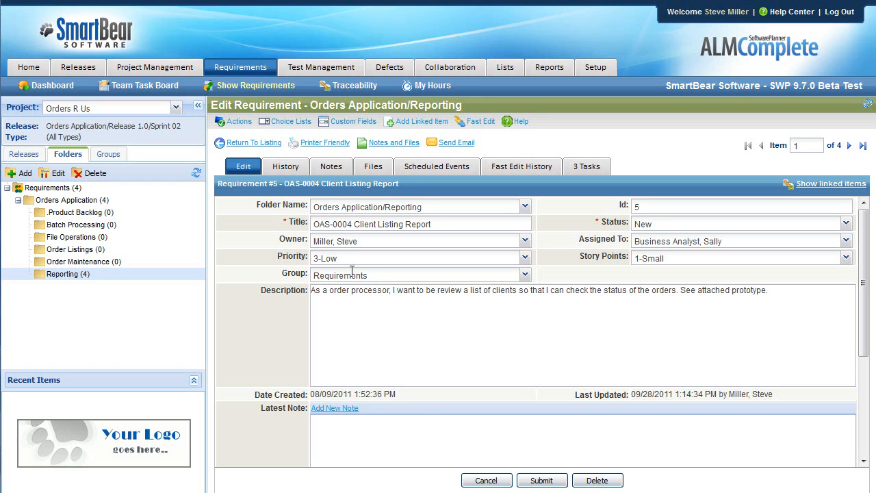
left_click(76, 215)
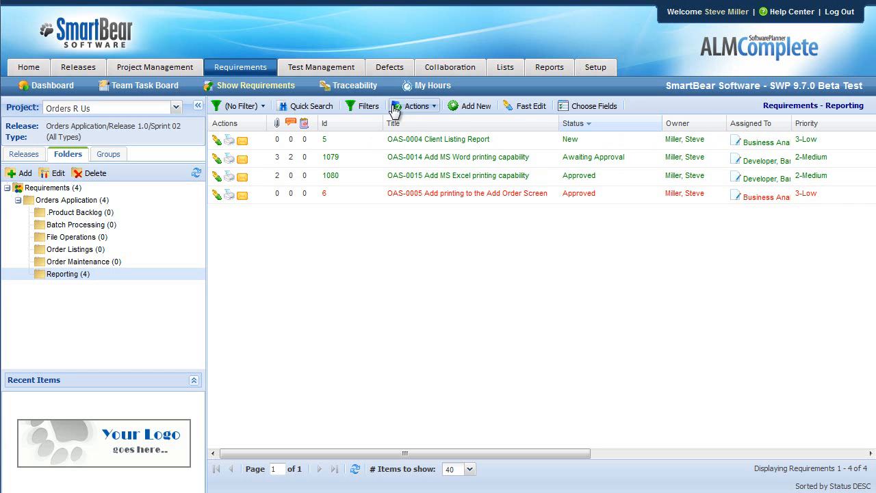
- Add a Theme/Epic custom requirement field in slot 6 as a Choice List (List of Values)
left_click(434, 108)
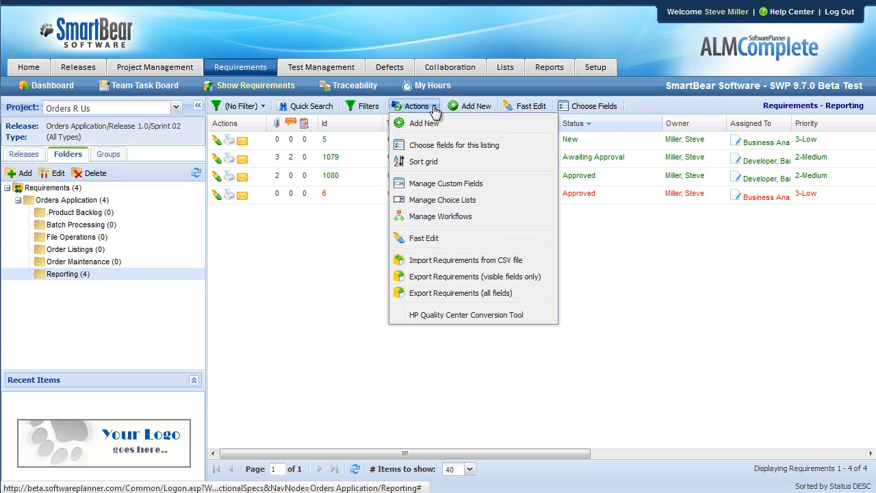
left_click(464, 184)
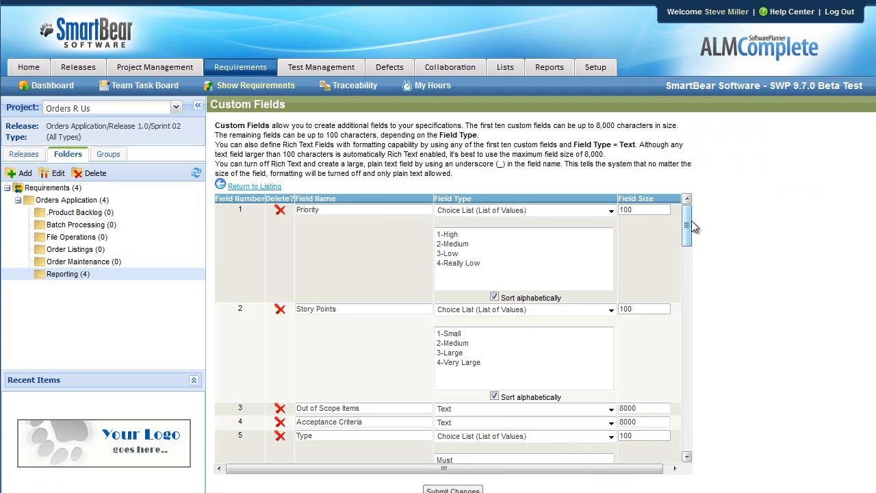
left_click_drag(688, 227, 689, 257)
left_click(419, 331)
type("Theme/Epic")
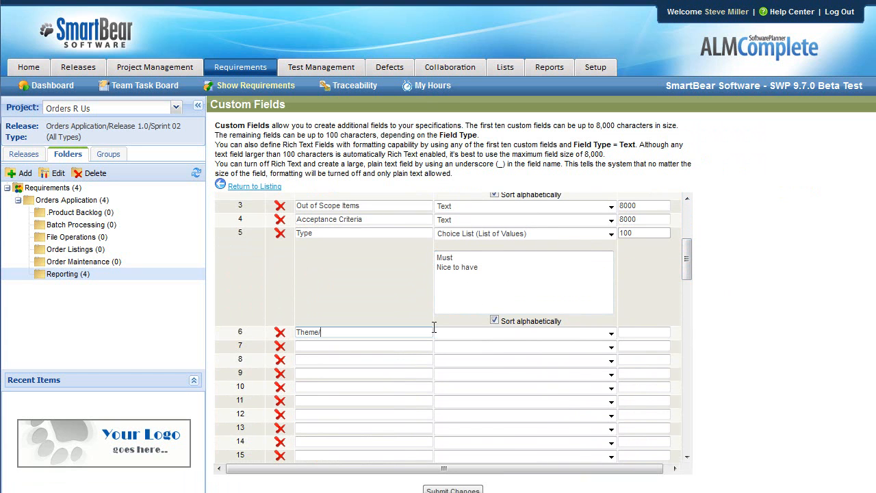
left_click(486, 333)
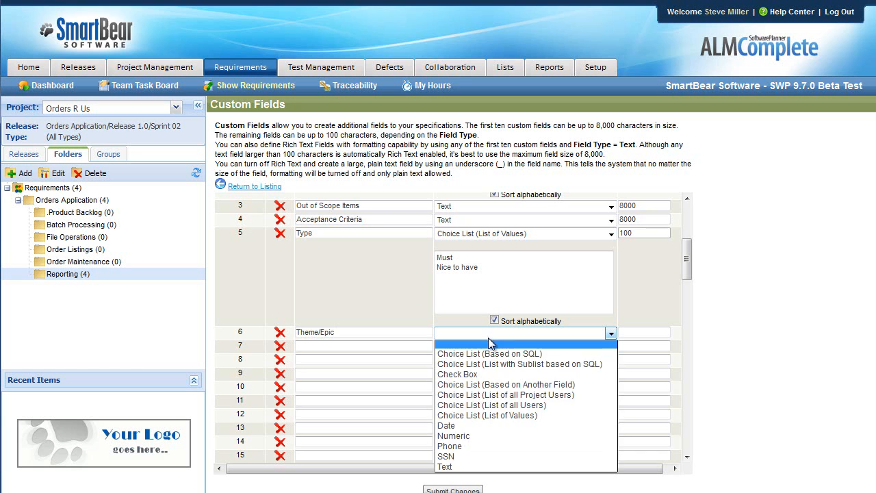
left_click(487, 415)
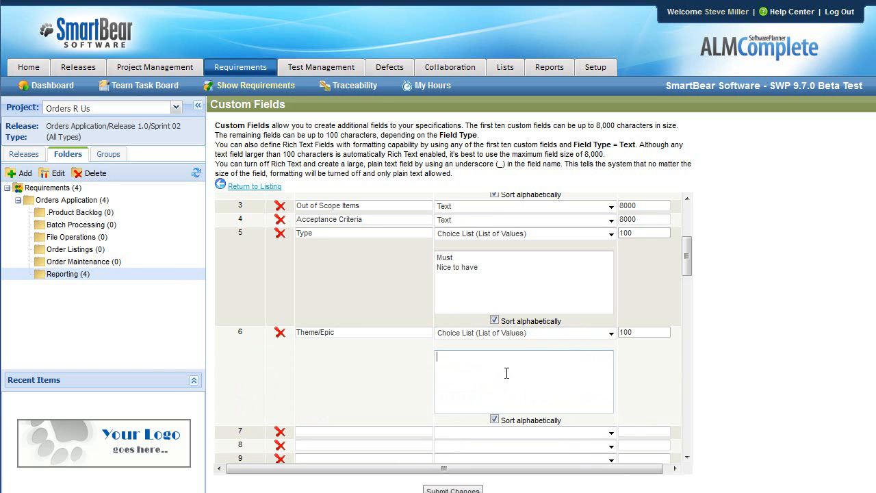
- Fill the Theme/Epic value list with Batch Processing, File Operations, Order Listings, Order Maintenance and Reporting
type("rocessing")
key("Return")
type("File Opertion")
type("opms")
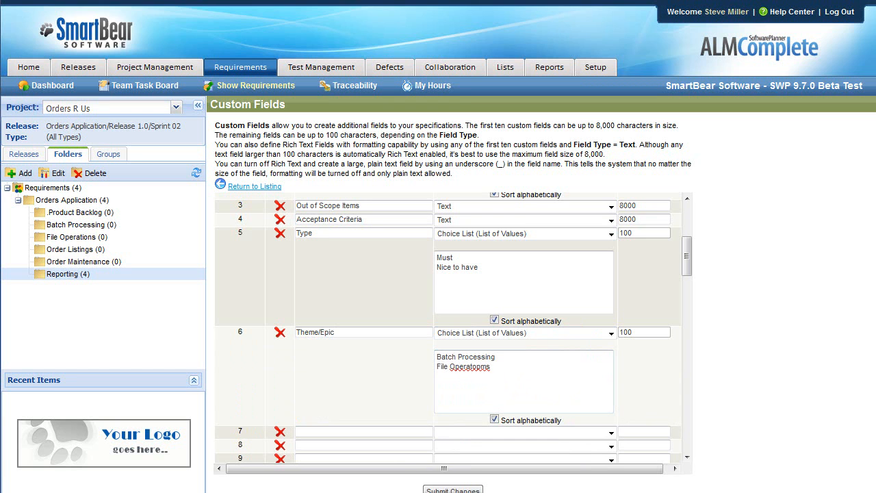
key("ctrl+a")
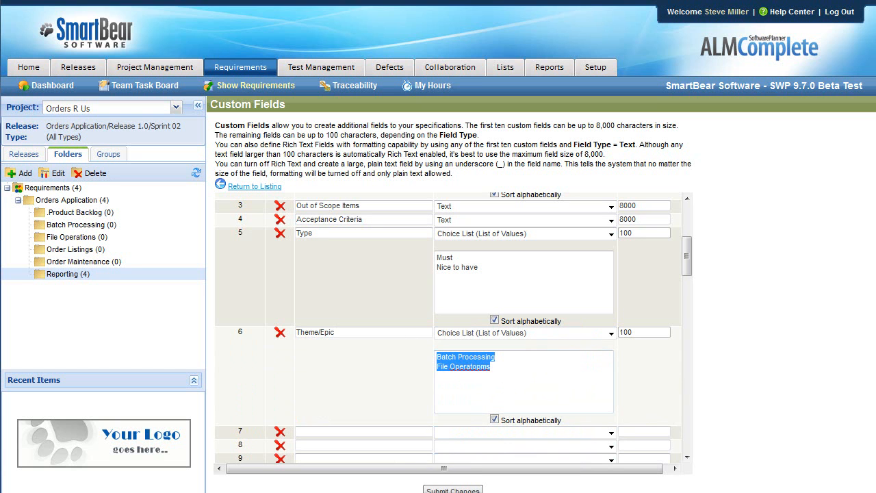
type("Batch Processing File Operations Order Listings Order Maintenance Reporting")
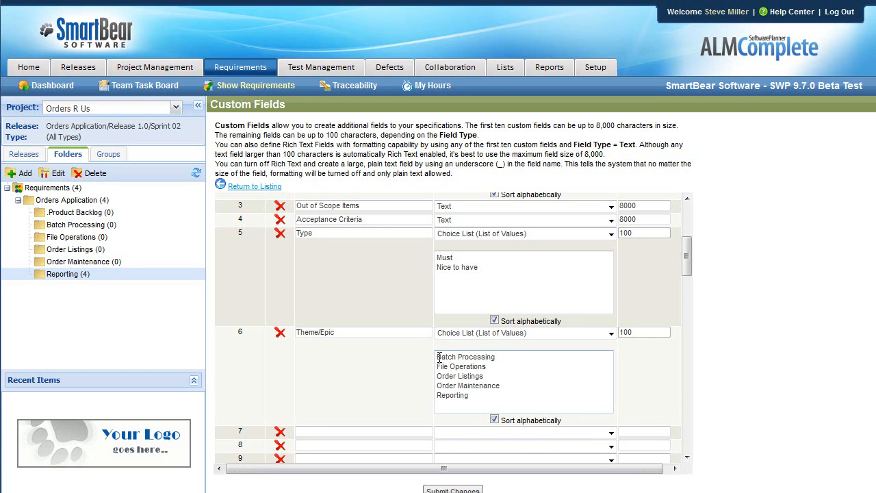
- Review the Theme | Epic value pairs, such as Batch Processing | Purge Routines, and submit the custom field changes
left_click(532, 360)
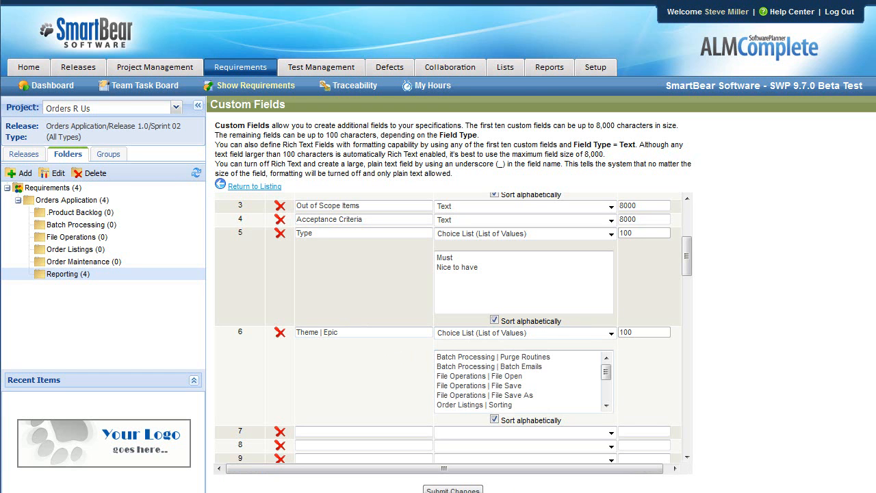
left_click_drag(437, 357, 497, 357)
left_click(501, 357)
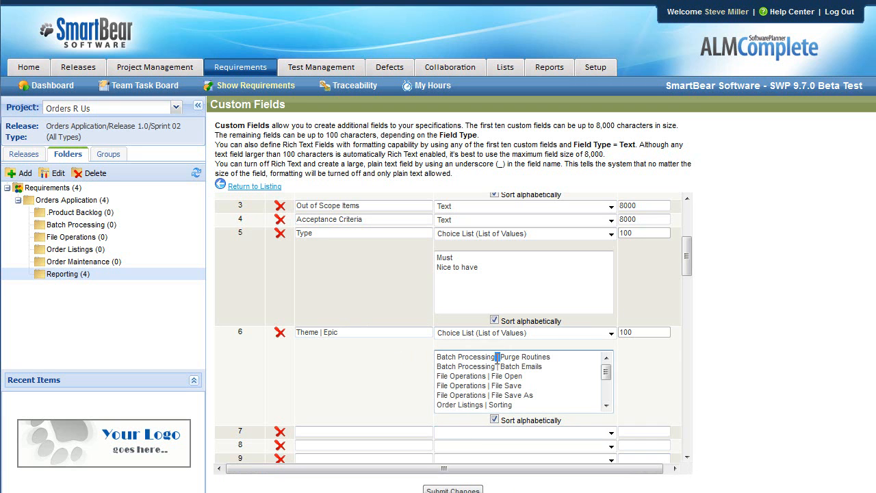
left_click_drag(552, 358, 504, 359)
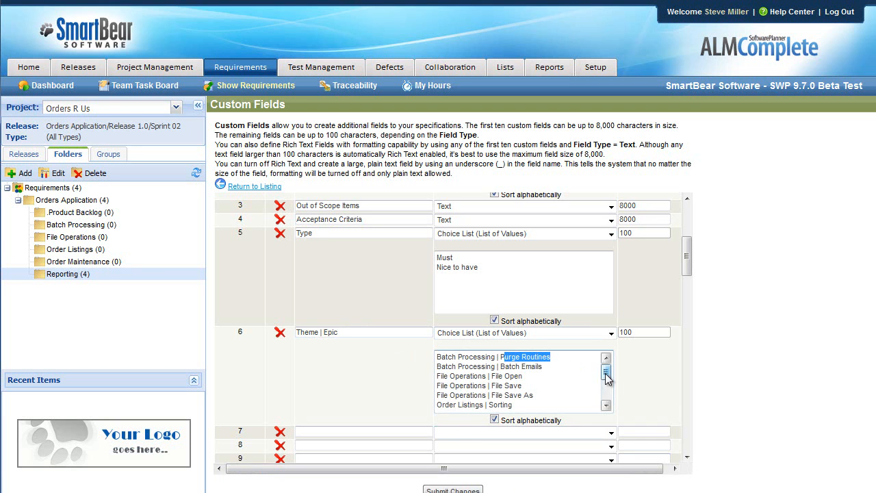
left_click_drag(605, 371, 606, 397)
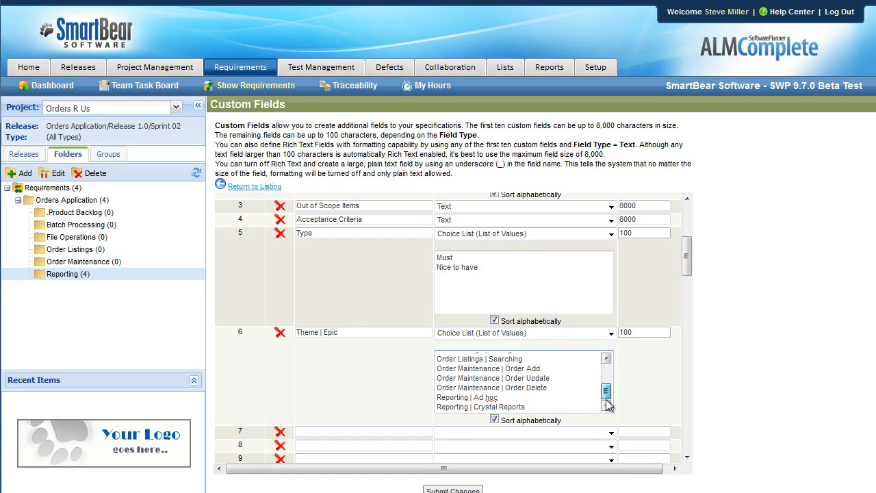
left_click(464, 490)
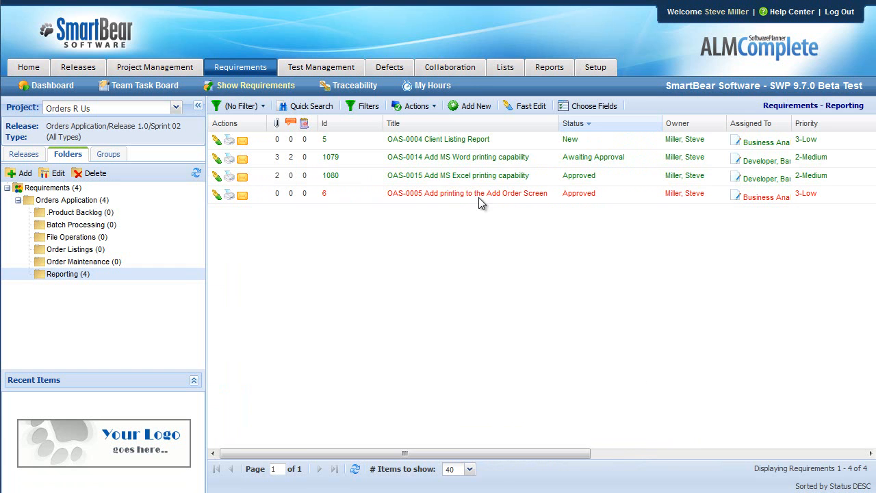
- Open the OAS-0004 Client Listing Report requirement and inspect its Theme and Epic field and choices
left_click(473, 139)
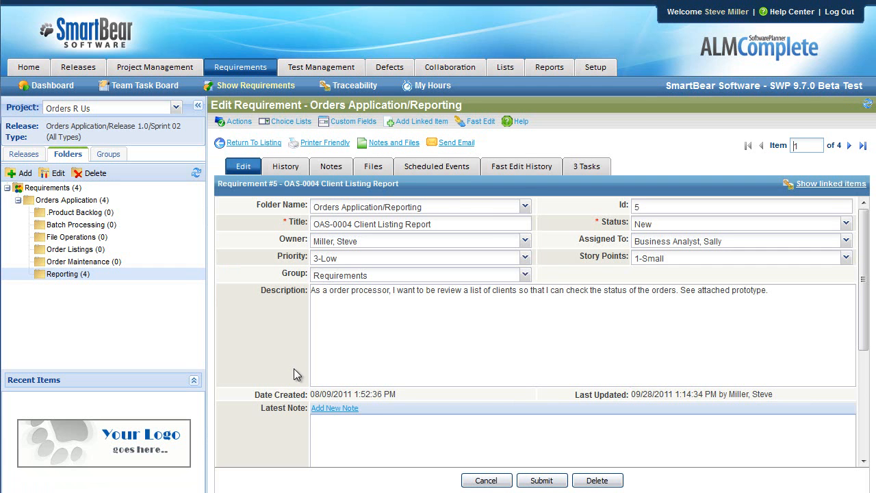
scroll(288, 319, "down", 3)
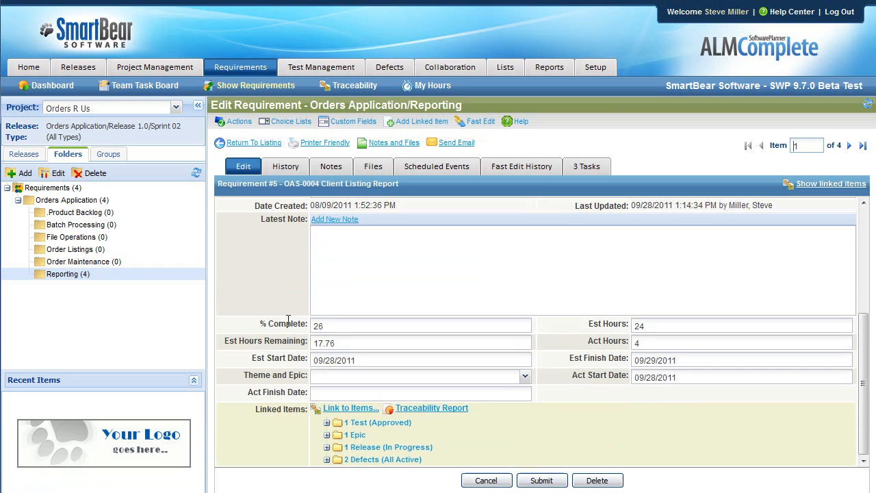
scroll(288, 327, "up", 1)
scroll(286, 334, "down", 1)
left_click(525, 376)
left_click(288, 293)
scroll(291, 305, "up", 6)
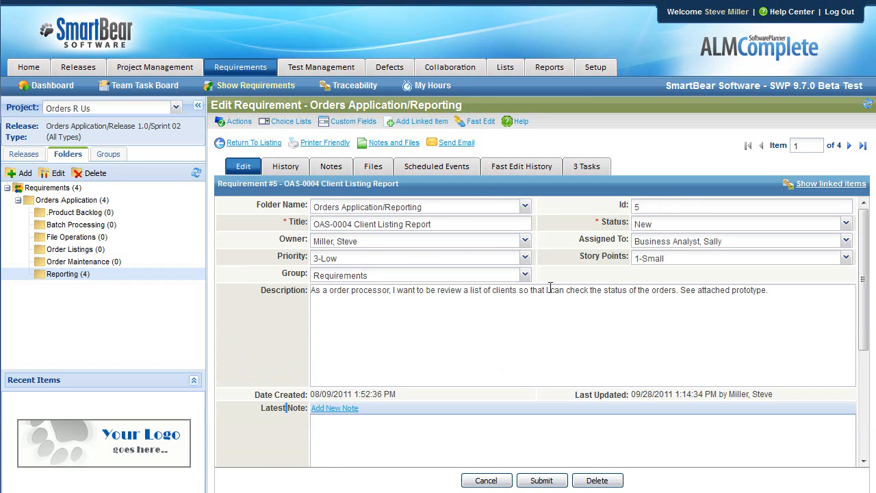
- Open the add/edit screen layout settings for Requirements in the Orders R Us project setup
left_click(597, 67)
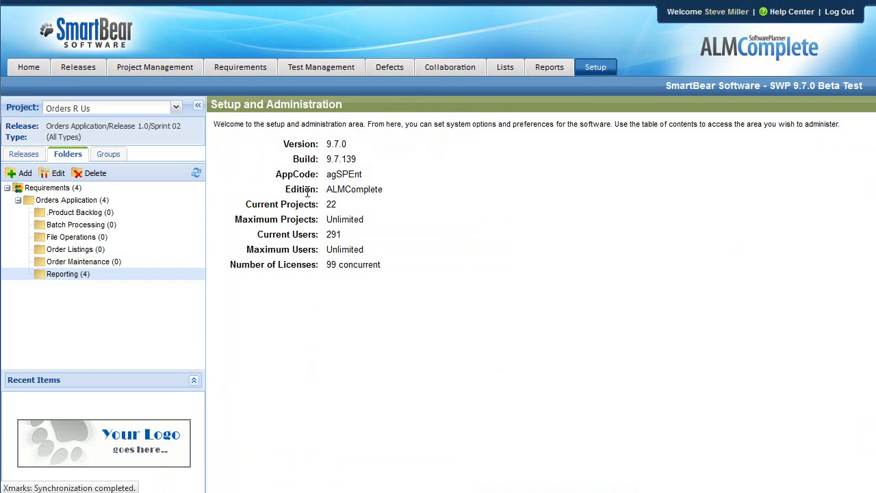
left_click(8, 183)
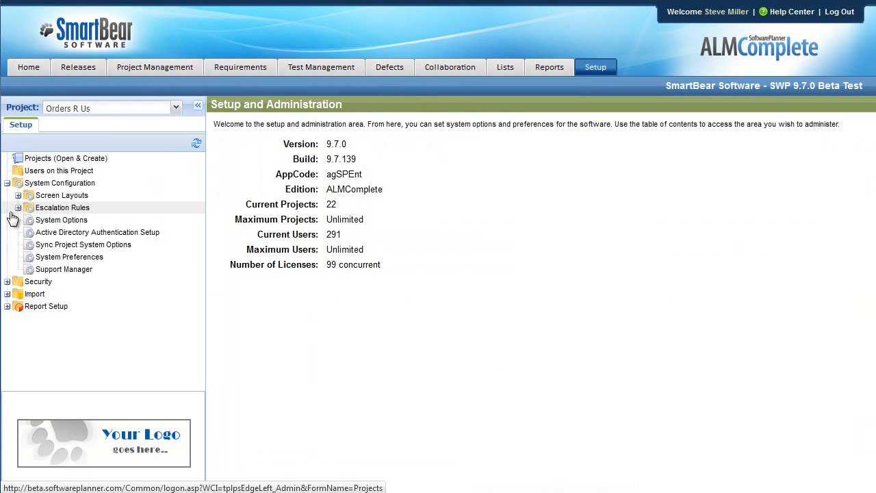
left_click(18, 196)
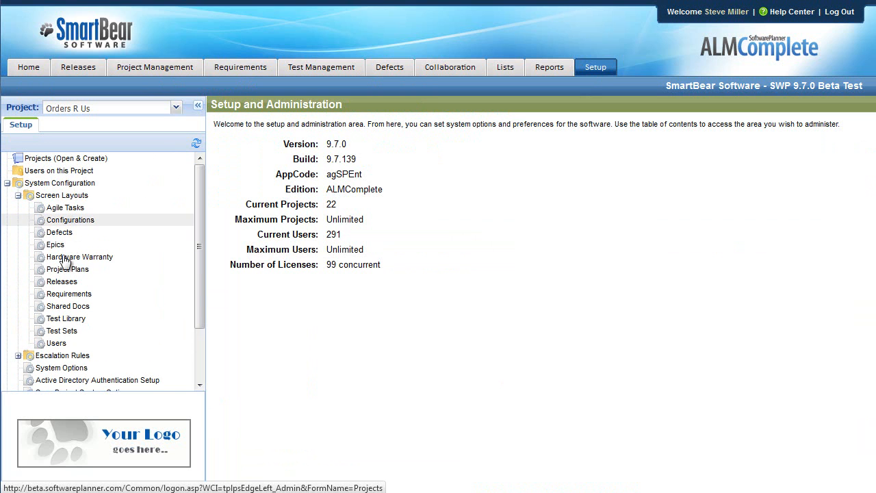
left_click(69, 294)
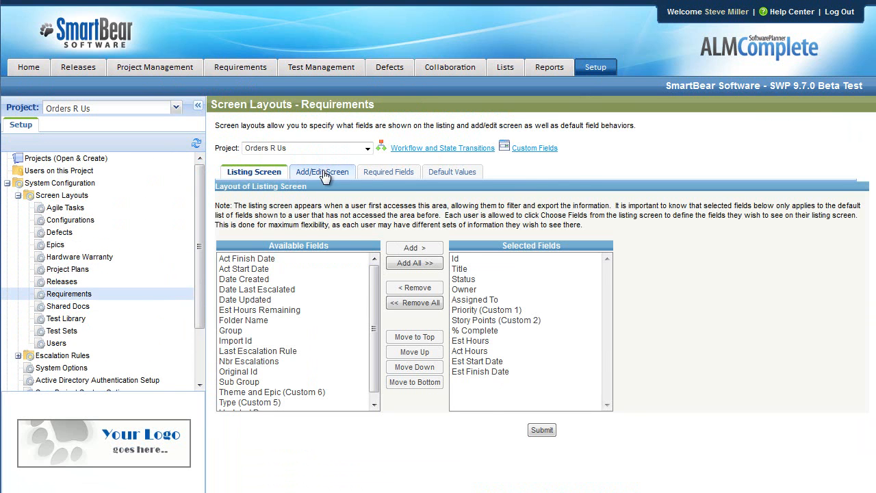
left_click(320, 173)
- Move the Theme and Epic field up to sit between Group and Description in the selected fields, and submit the layout
left_click_drag(606, 351, 606, 415)
left_click(520, 408)
left_click(417, 367)
double_click(421, 368)
left_click(421, 368)
double_click(424, 368)
double_click(426, 369)
double_click(426, 369)
left_click(426, 370)
left_click(426, 370)
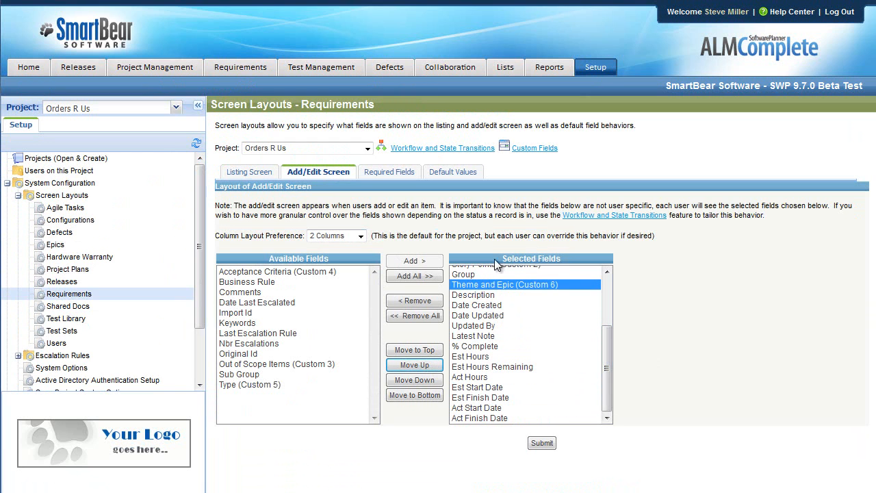
left_click(539, 446)
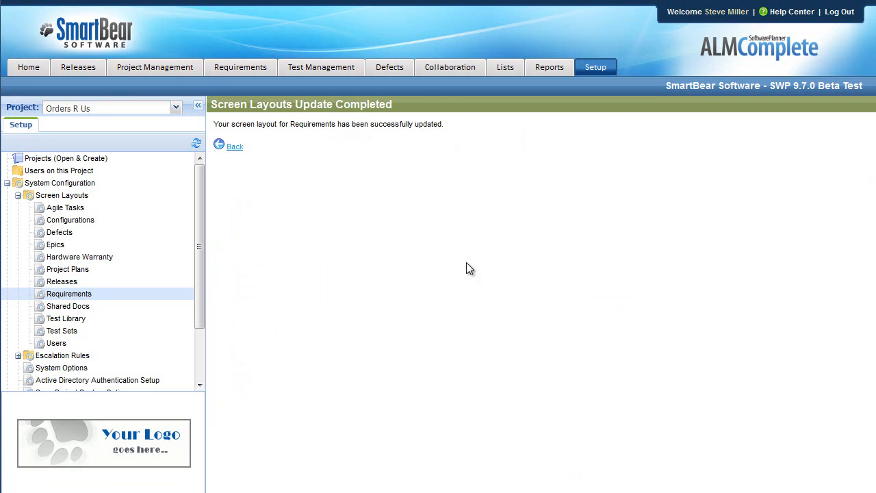
- Open the OAS-0004 Client Listing Report requirement and set its Theme and Epic to Reporting | Ad hoc
left_click(240, 67)
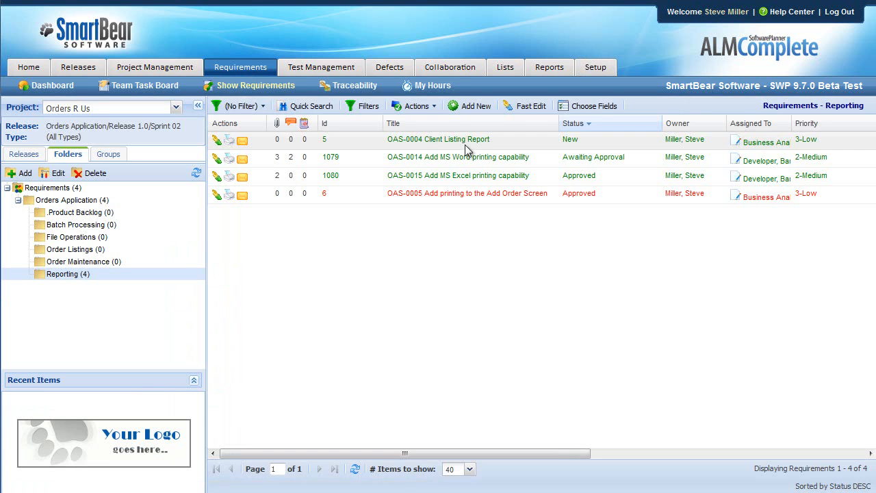
left_click(465, 141)
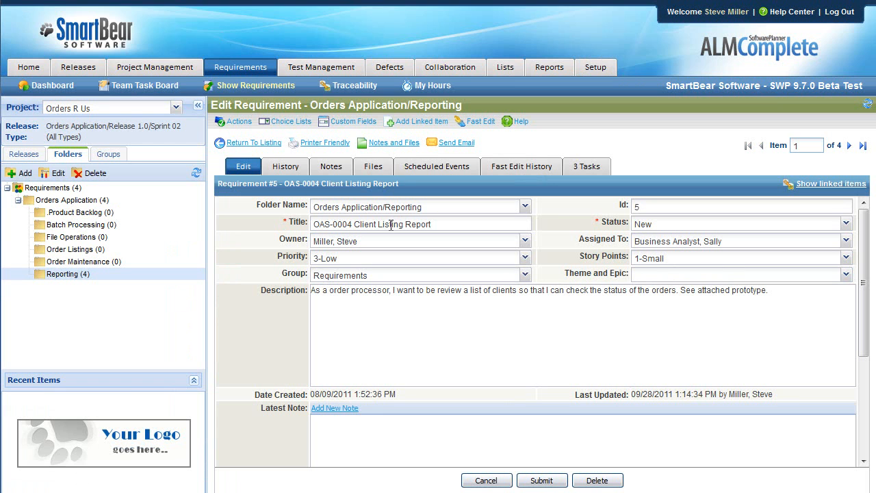
left_click(665, 277)
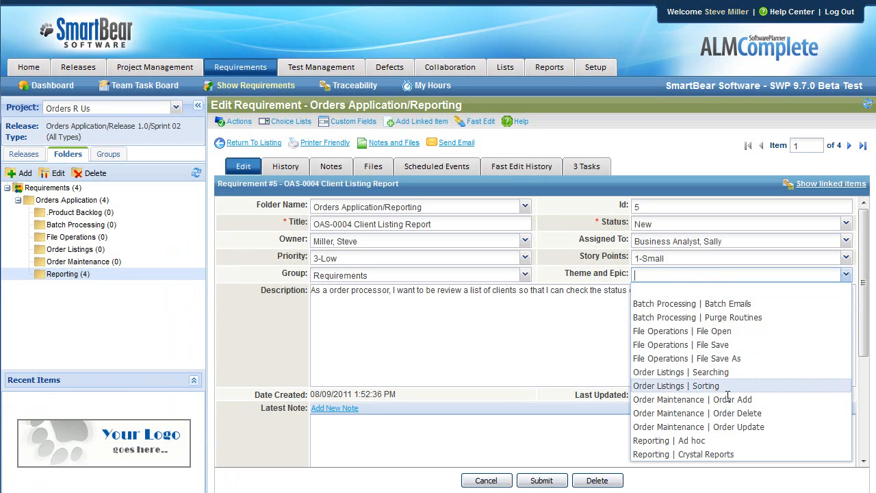
left_click(694, 445)
- Set Theme and Epic to Reporting | Crystal Reports for the OAS-0014 and OAS-0015 printing requirements
left_click(849, 146)
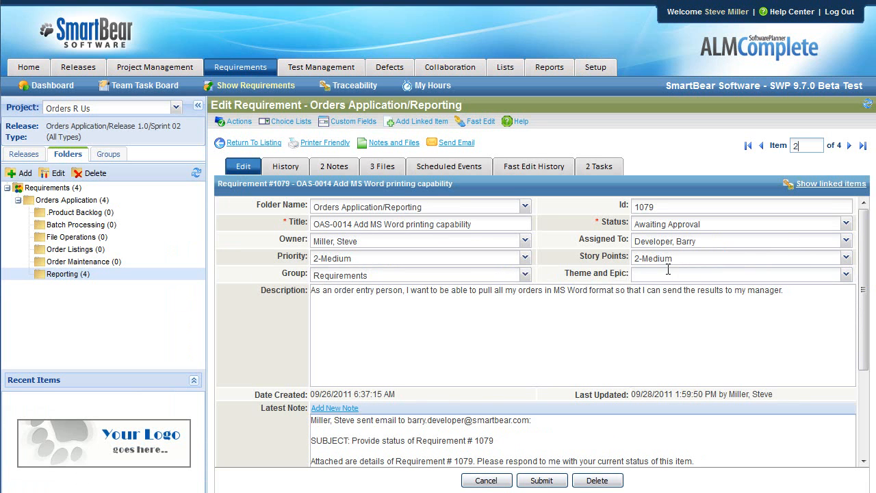
left_click(668, 274)
left_click(708, 455)
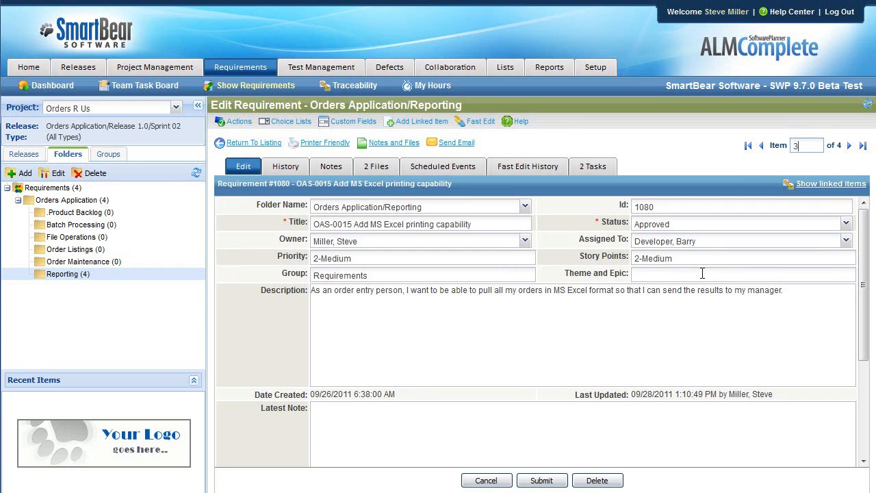
left_click(698, 275)
left_click(707, 454)
- Set Theme and Epic to Reporting | Ad hoc for OAS-0005 Add printing to the Add Order Screen, and submit it
left_click(848, 145)
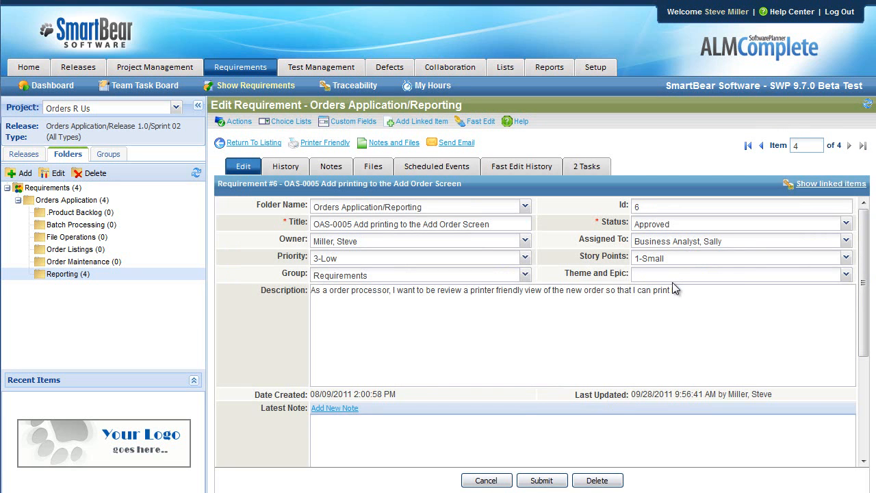
left_click(676, 276)
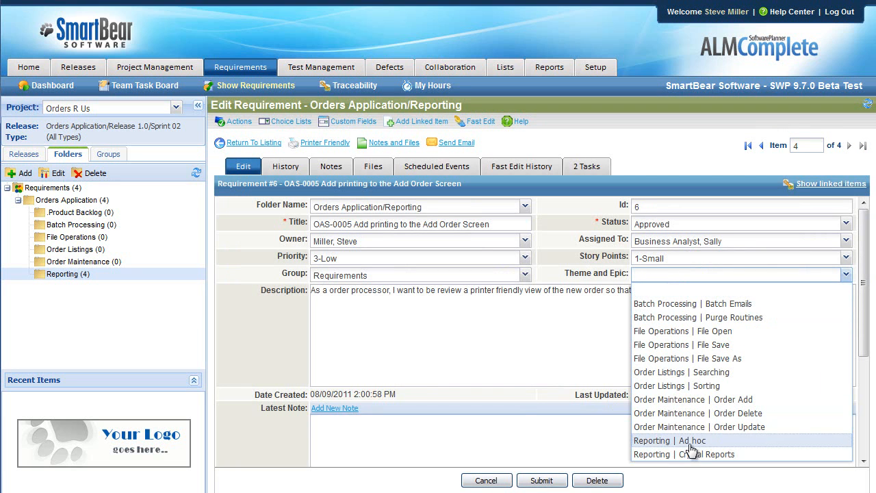
left_click(641, 441)
left_click(541, 480)
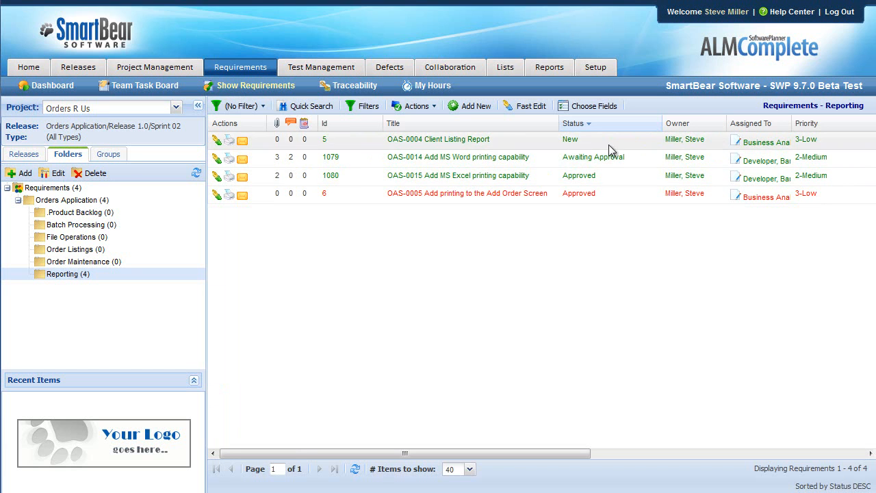
- Add Theme and Epic to the requirements listing's chosen fields directly after Title, and submit the changes
left_click(593, 106)
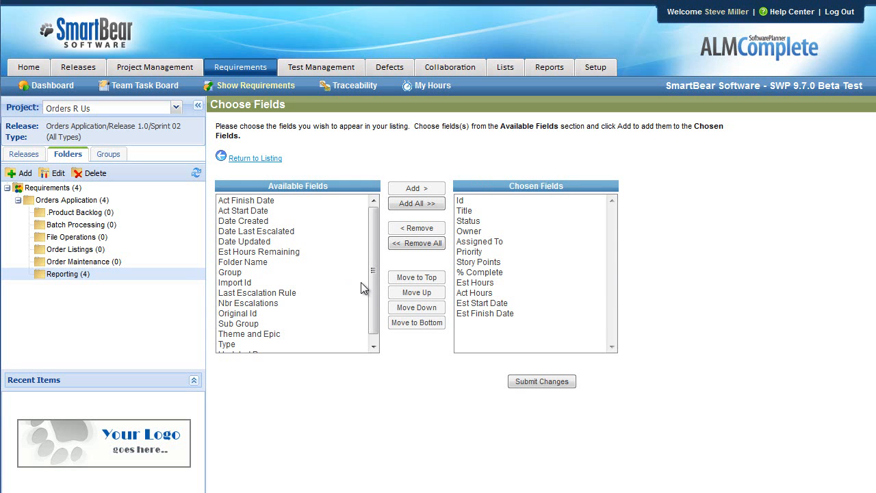
left_click(252, 334)
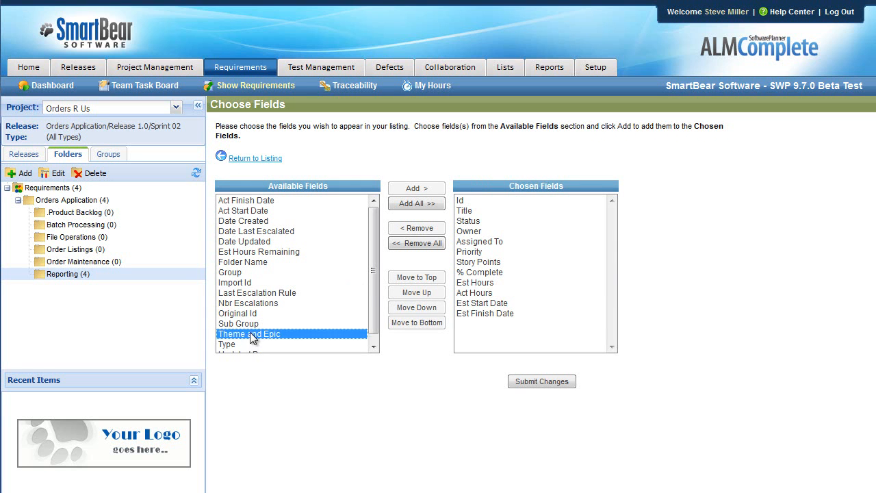
left_click(472, 211)
left_click(417, 188)
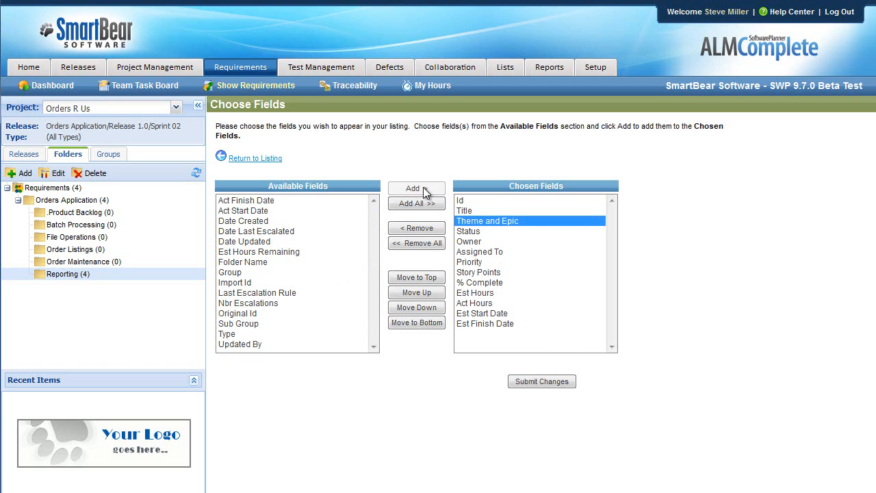
left_click(563, 381)
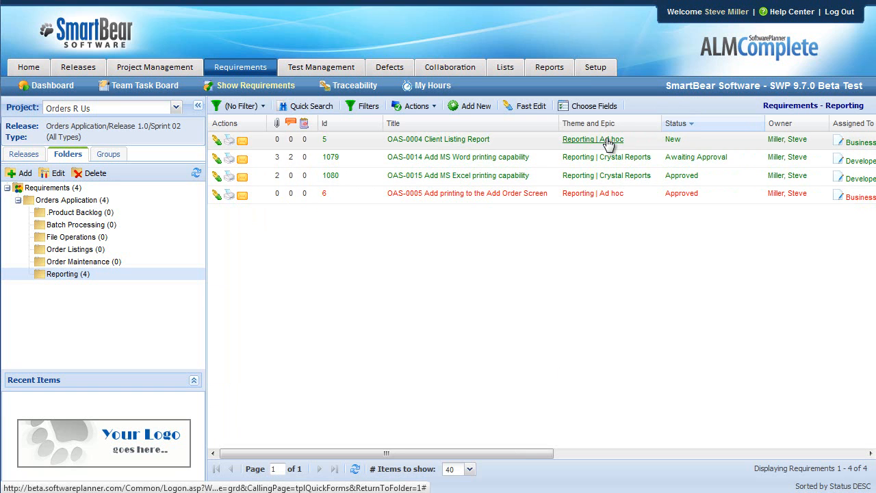
- Group the requirements by Theme and Epic
left_click(108, 155)
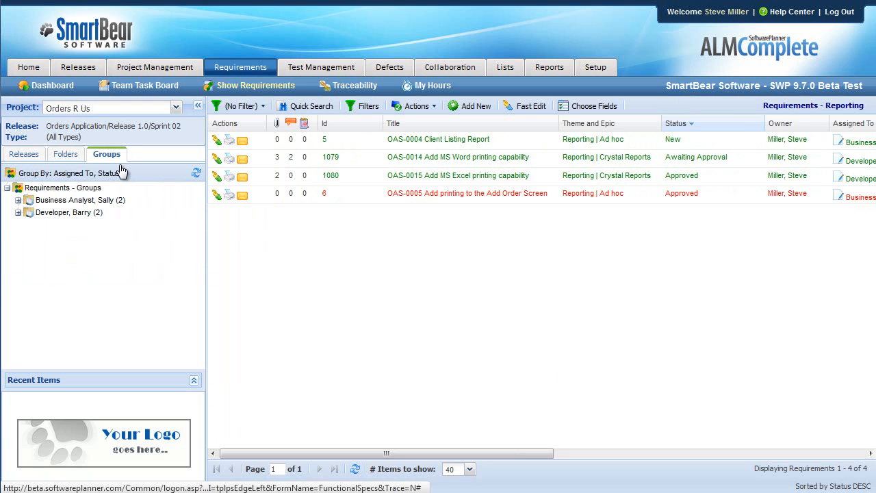
left_click(126, 175)
mouse_move(46, 190)
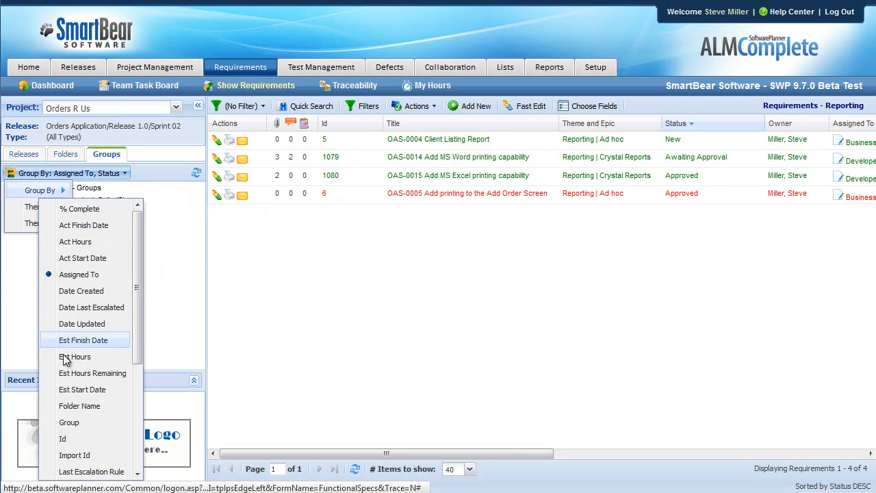
scroll(69, 366, "down", 5)
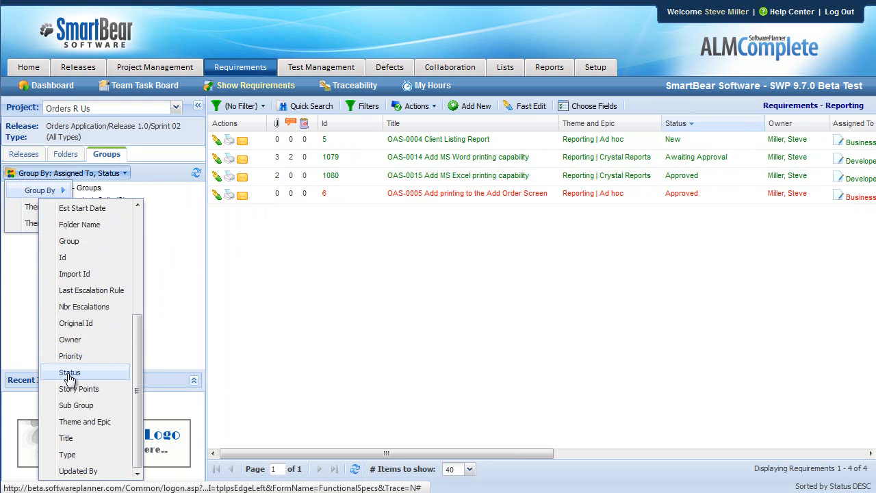
left_click(100, 422)
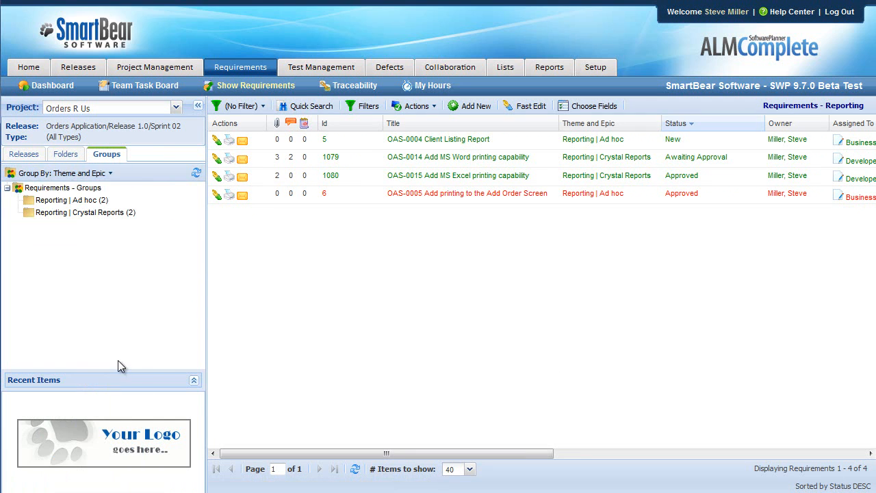
- Add Status as the second grouping level beneath Theme and Epic
left_click(109, 174)
mouse_move(41, 207)
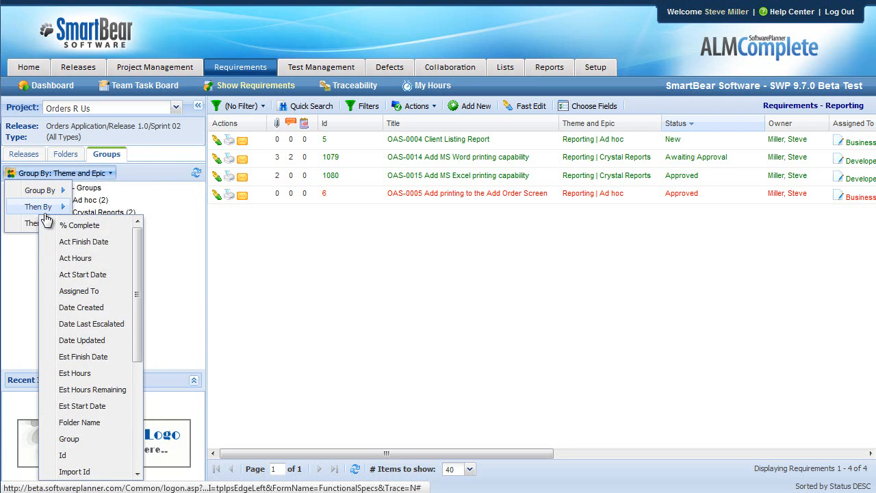
scroll(98, 383, "down", 5)
left_click(91, 372)
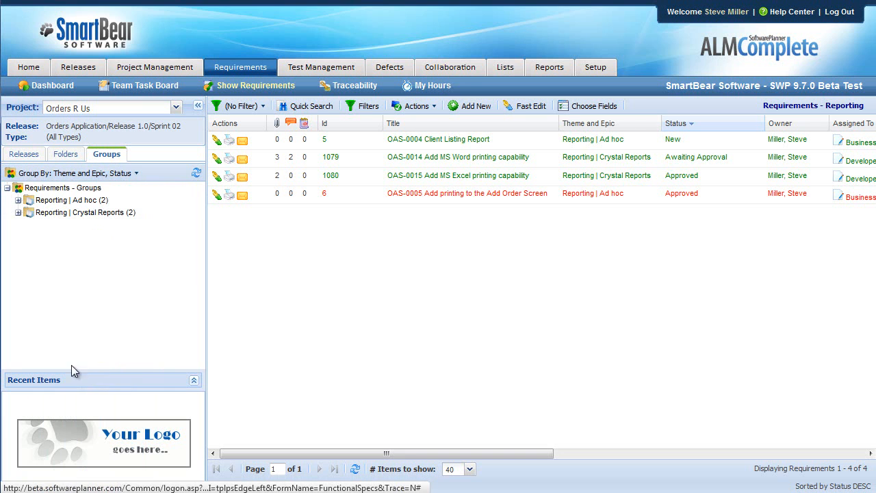
- Expand the Reporting | Ad hoc and Reporting | Crystal Reports groups and view the Approved requirements under Ad hoc
left_click(18, 200)
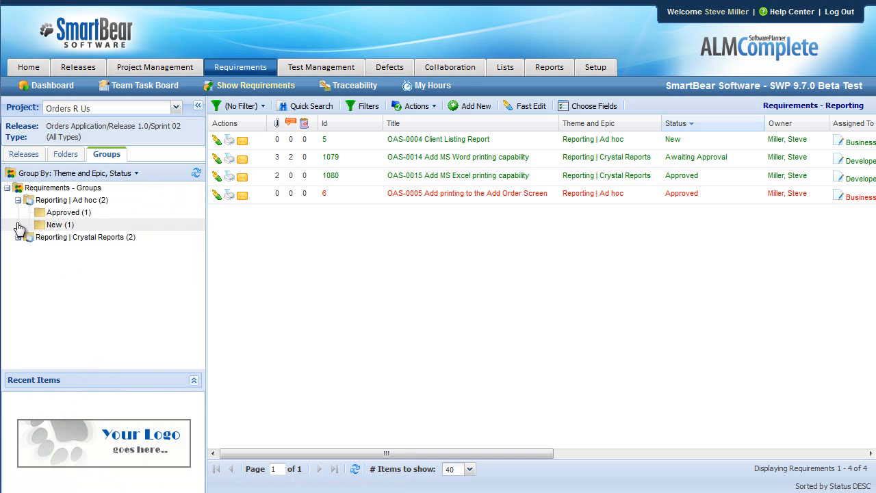
left_click(19, 237)
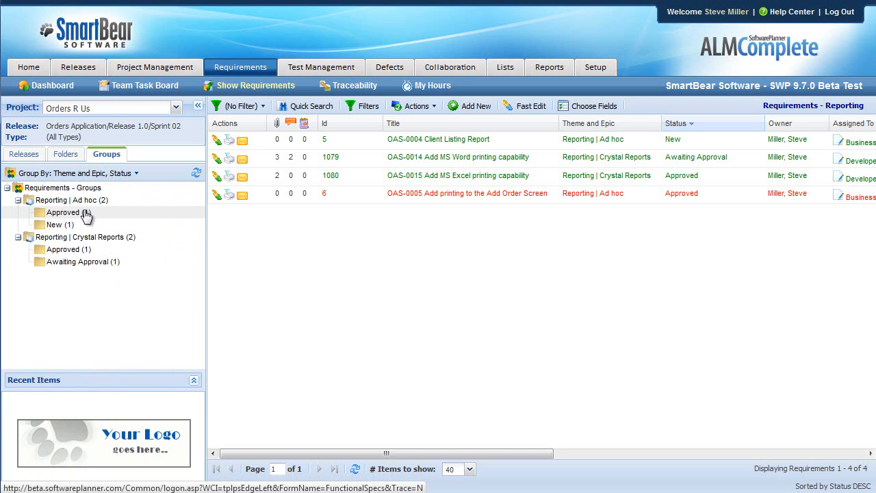
left_click(87, 213)
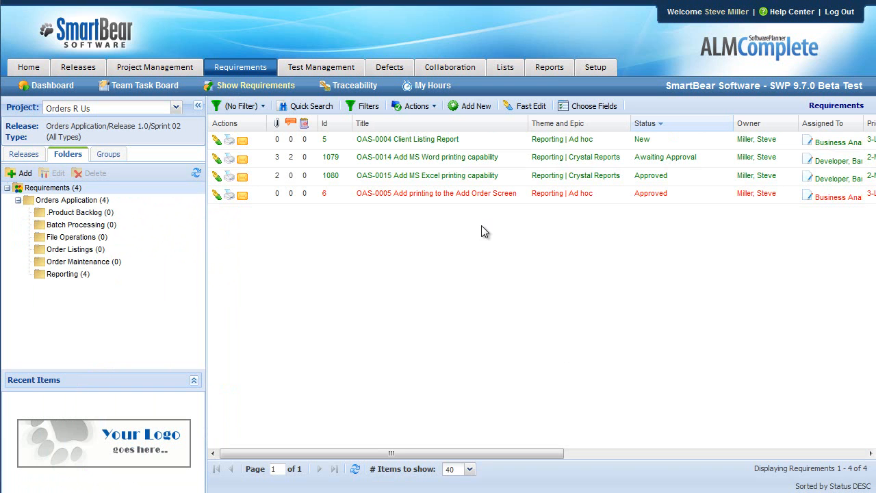
- Open the OAS-0004 Client Listing Report requirement and inspect the choices of its Group field
left_click(438, 139)
left_click(377, 276)
left_click(267, 276)
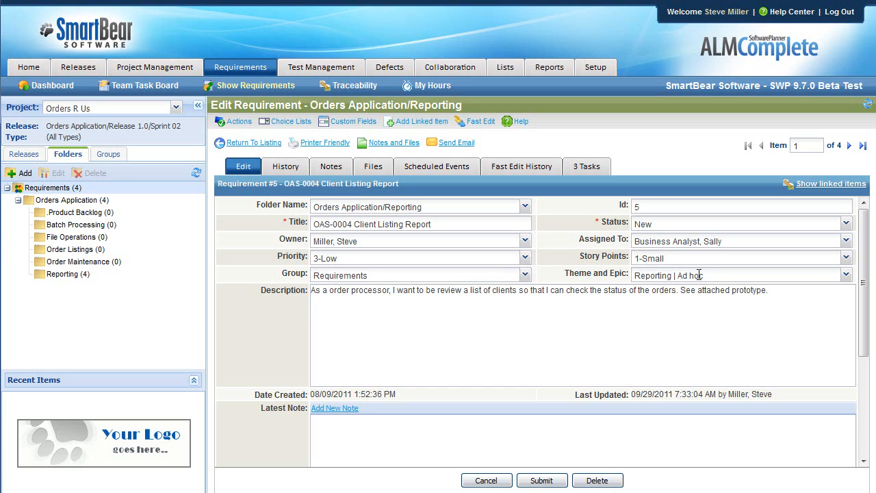
left_click(368, 275)
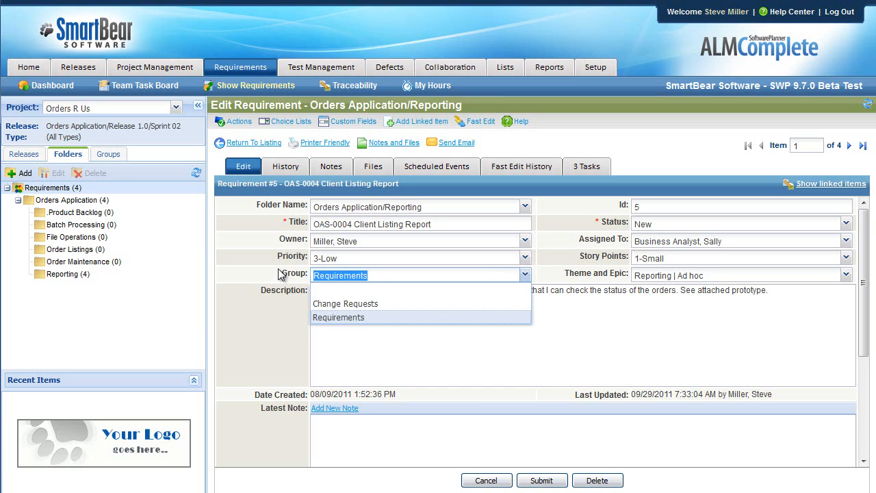
left_click(278, 273)
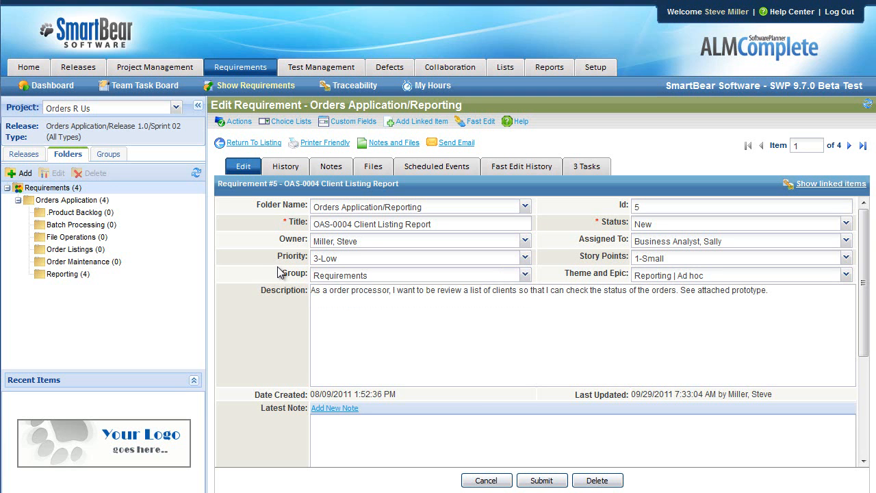
- Replace the Grouping choice list's values with a copy of all the Theme and Epic values, and submit the changes
left_click(292, 123)
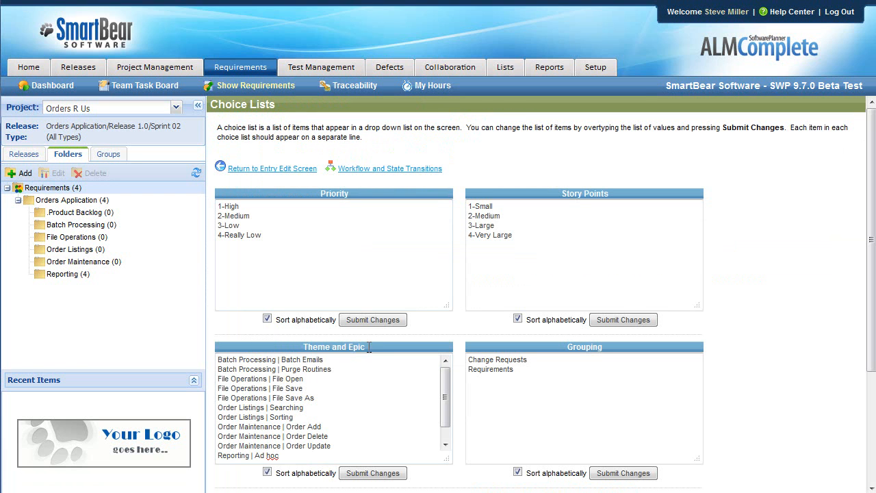
left_click_drag(446, 391, 445, 425)
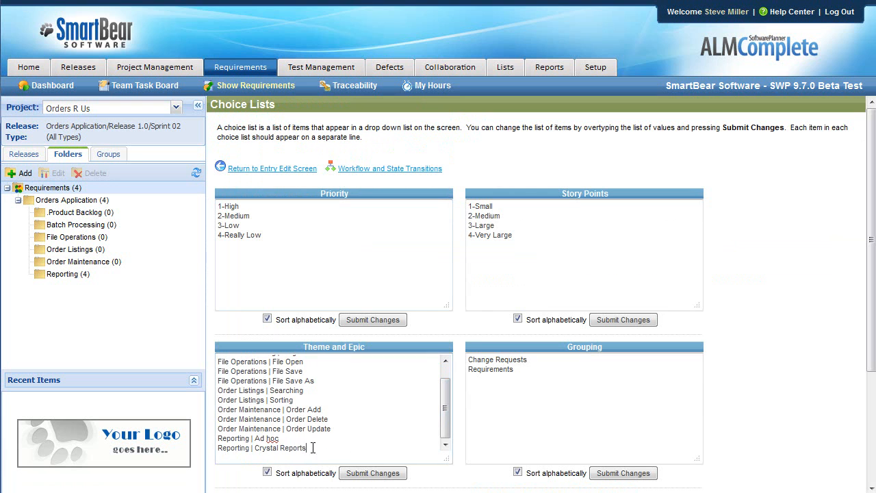
left_click_drag(338, 450, 139, 310)
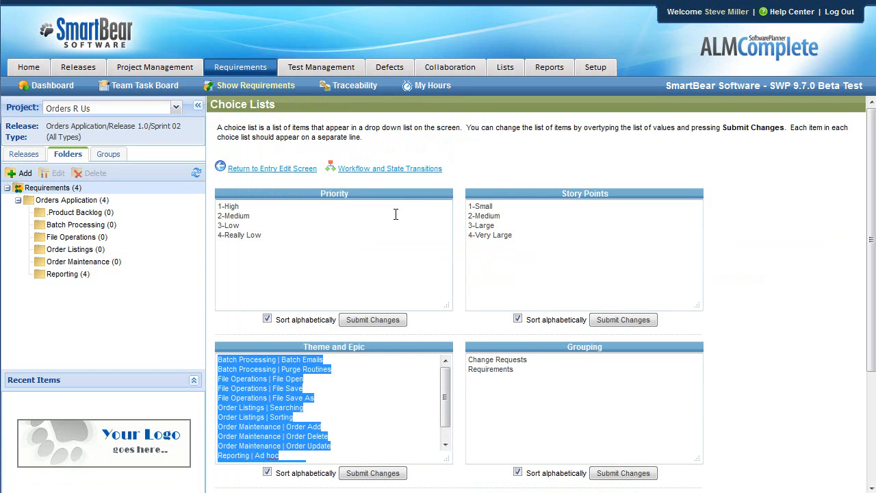
left_click_drag(558, 370, 448, 333)
key("ctrl+v")
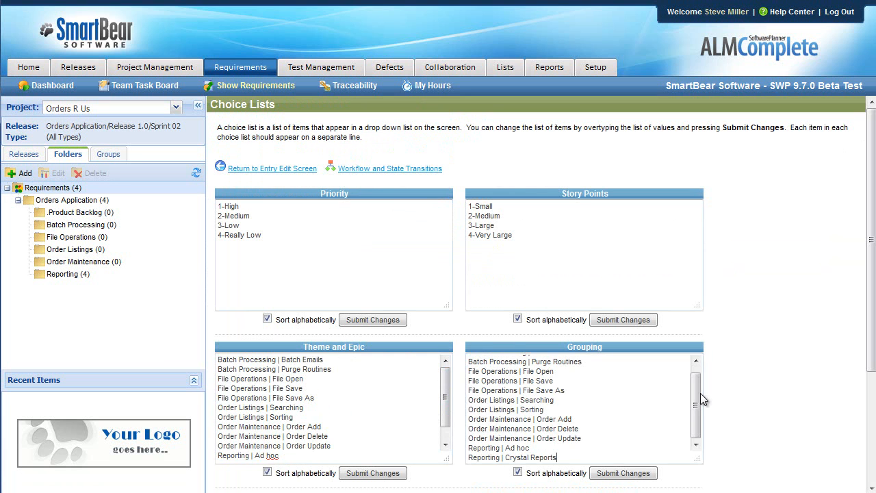
left_click(640, 474)
- Open the requirements dashboard and set the Requirements by Group chart's release to (All Releases)
left_click(44, 86)
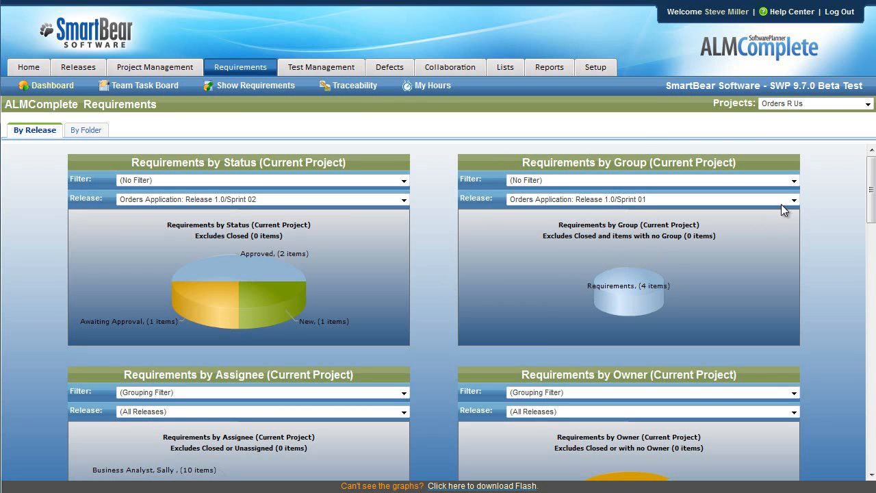
left_click(759, 200)
left_click(627, 210)
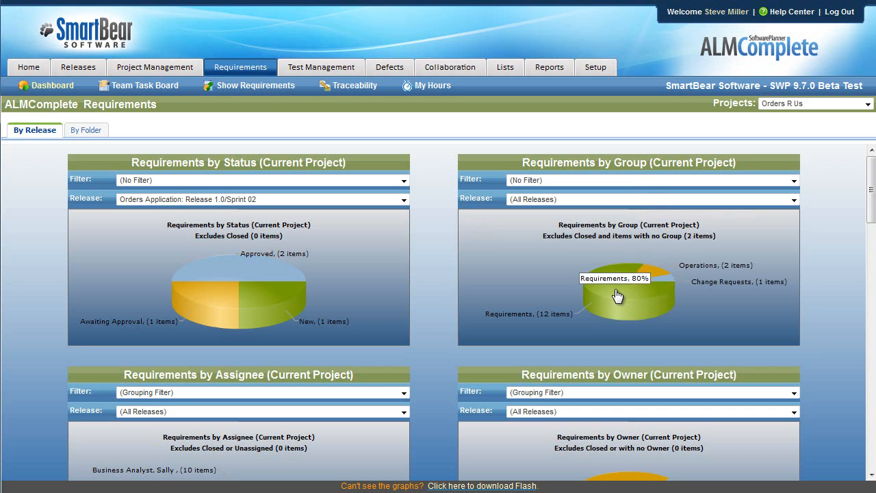
mouse_move(655, 282)
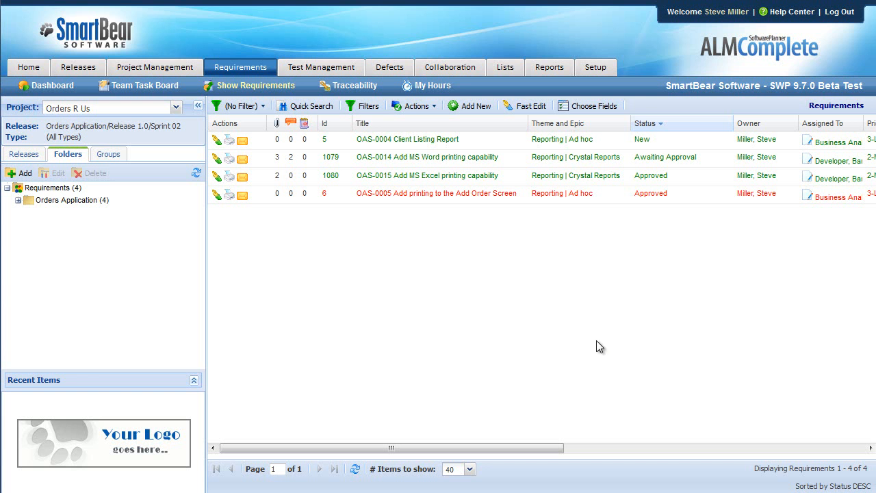
- Open the hierarchical view of the Orders App Release 1.0 Sprint 2 project plan and hide the navigation pane
left_click(159, 70)
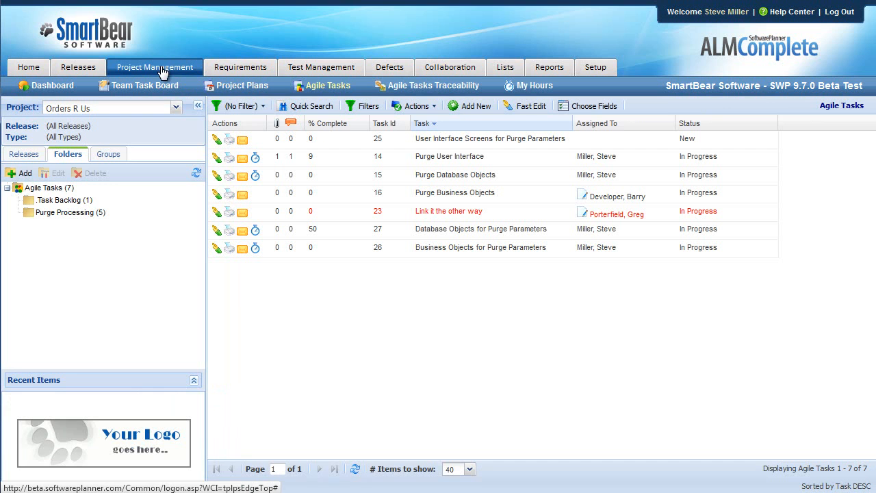
left_click(253, 89)
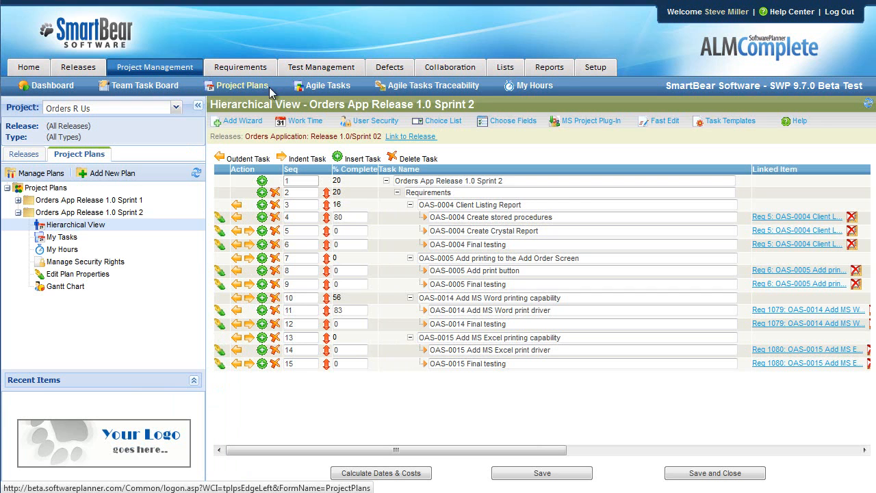
left_click(197, 108)
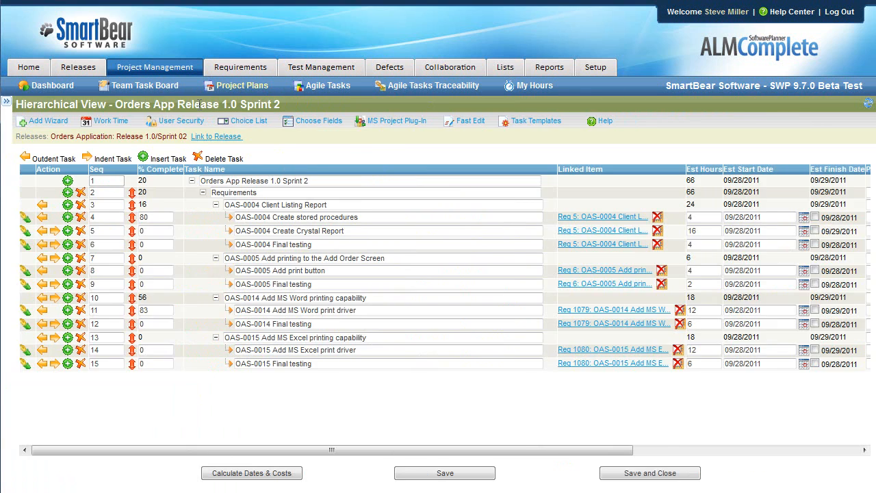
- Collapse the OAS-0004, OAS-0005, OAS-0014 and OAS-0015 requirement tasks in the plan
left_click(215, 204)
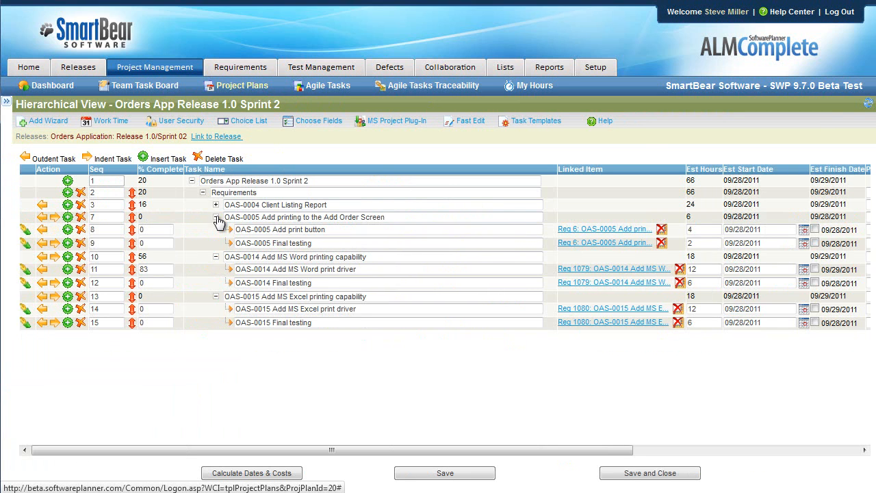
left_click(216, 217)
left_click(216, 229)
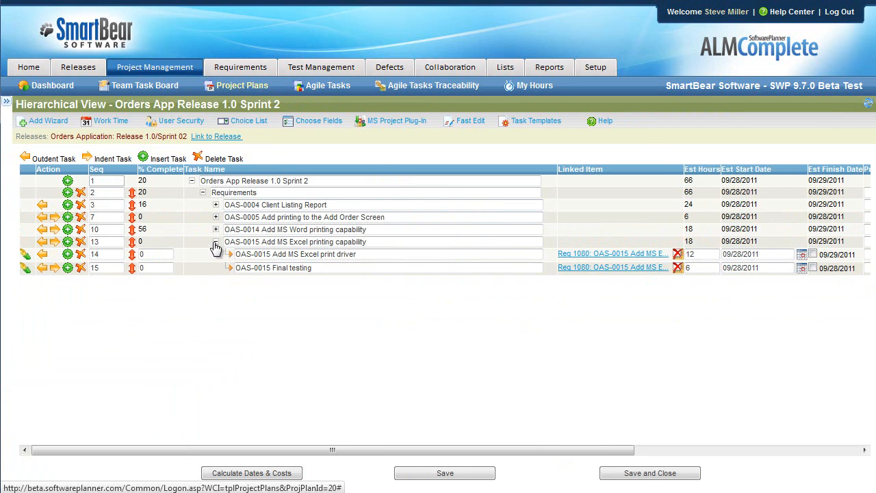
left_click(216, 242)
- Expand OAS-0004 Client Listing Report and examine the names and estimated hours of its subtasks
left_click_drag(358, 206, 218, 205)
left_click(217, 205)
left_click_drag(369, 216, 227, 214)
left_click_drag(347, 231, 230, 226)
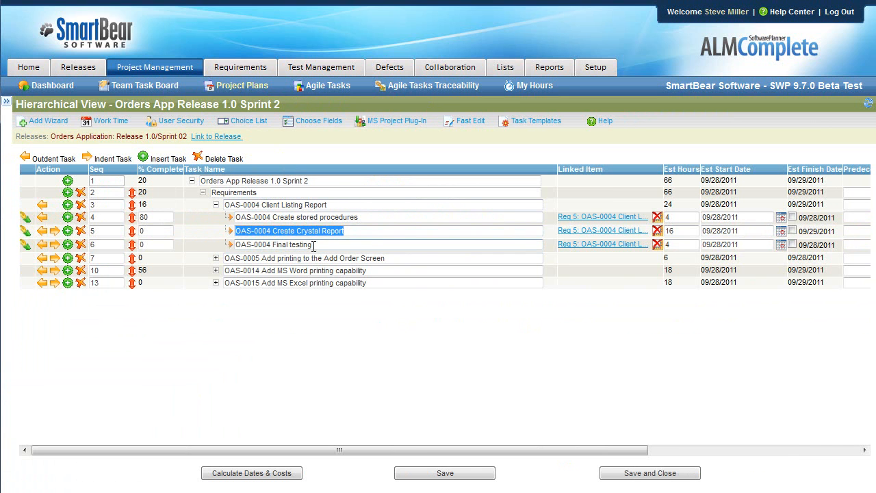
left_click_drag(312, 245, 204, 237)
left_click_drag(684, 215, 665, 230)
left_click(685, 244)
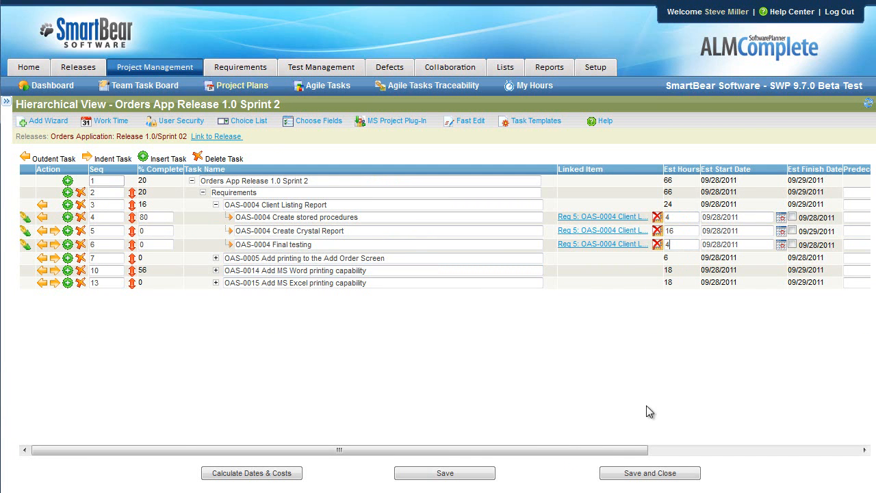
- Check the release linked to the project plan and view the team task board for Release 1.0/Sprint 02
left_click_drag(634, 454, 424, 452)
left_click_drag(63, 136, 187, 136)
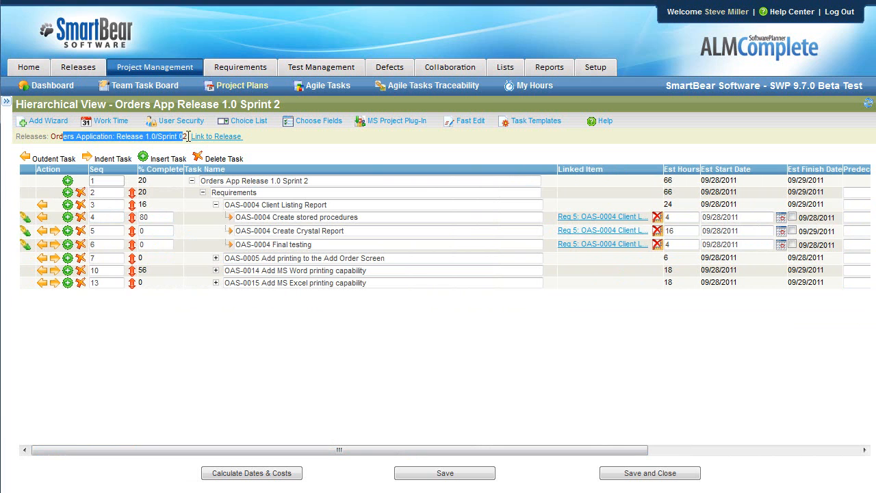
left_click(196, 345)
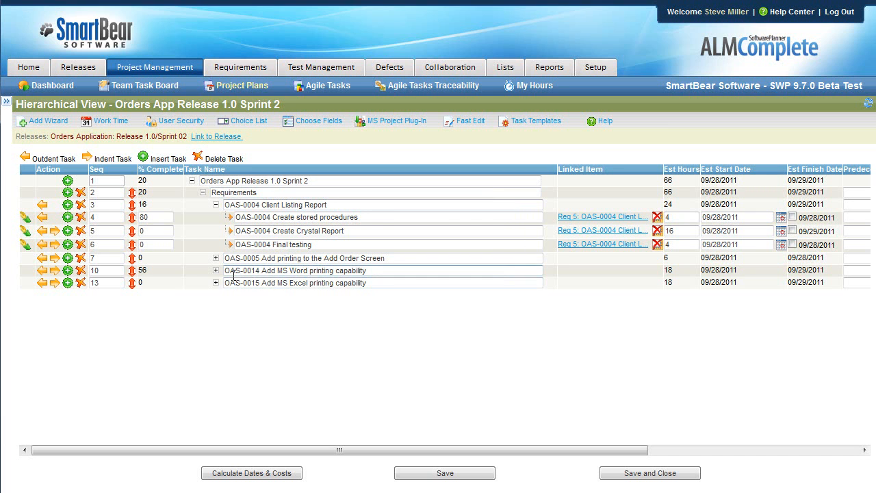
left_click(158, 90)
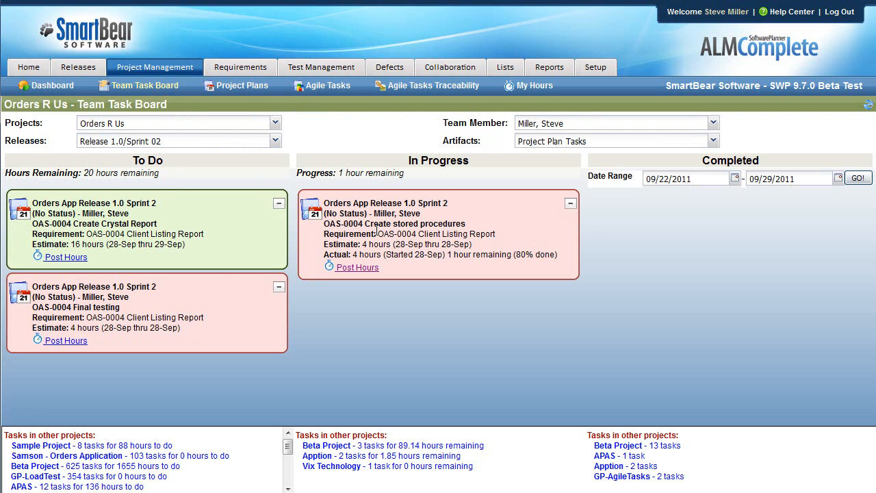
- Open the OAS-0004 Client Listing Report requirement and view its linked tasks
left_click(252, 72)
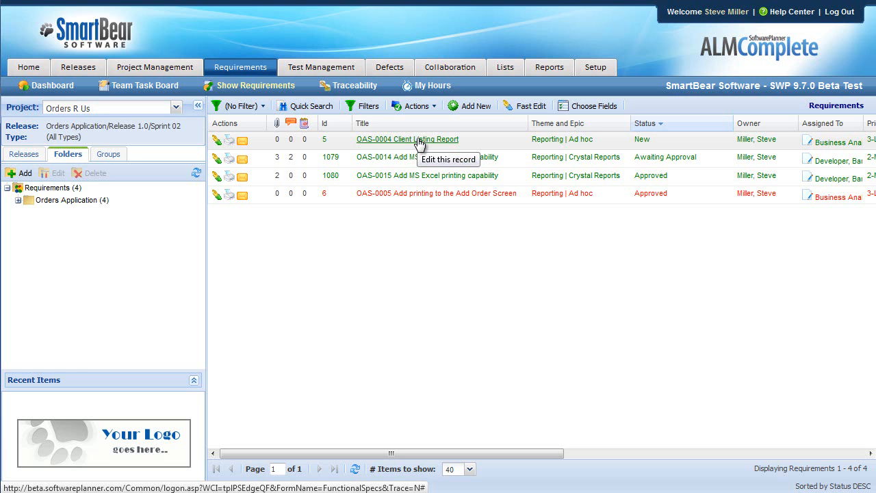
left_click(419, 140)
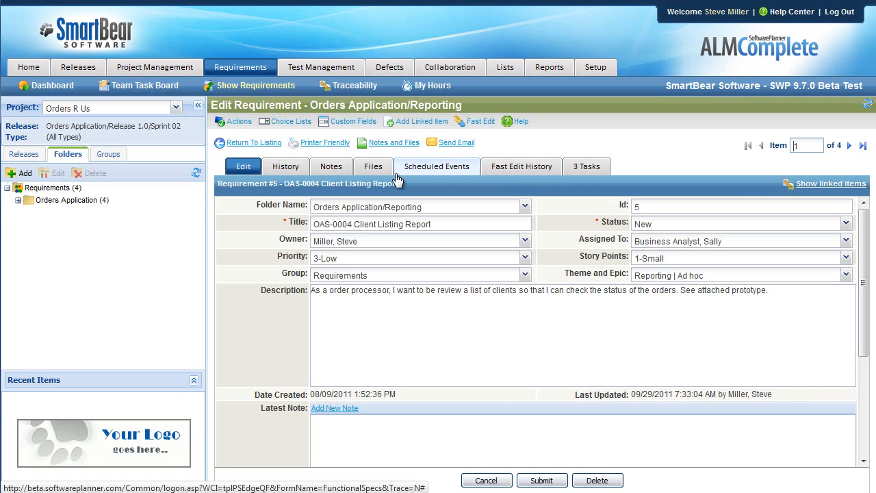
left_click_drag(217, 184, 341, 184)
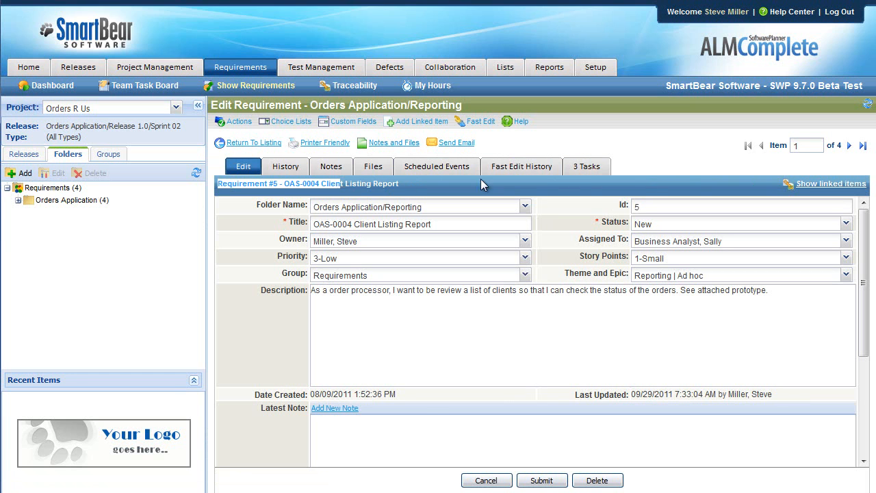
left_click(586, 171)
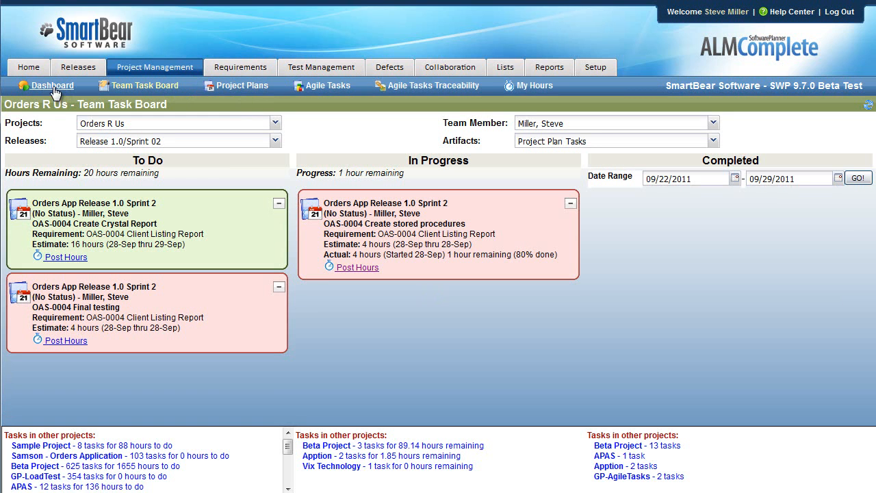
- Open the project management dashboard and examine the project plan burndown, status, velocity and slipping task charts
left_click(53, 86)
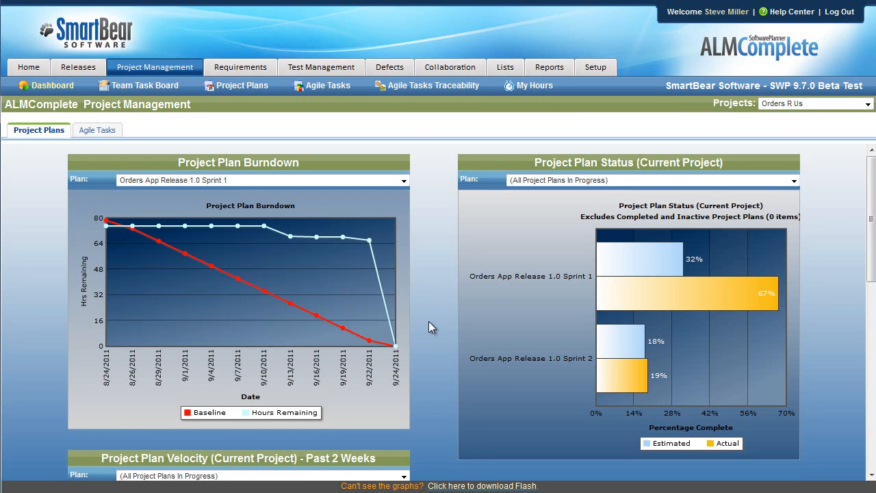
scroll(431, 335, "down", 2)
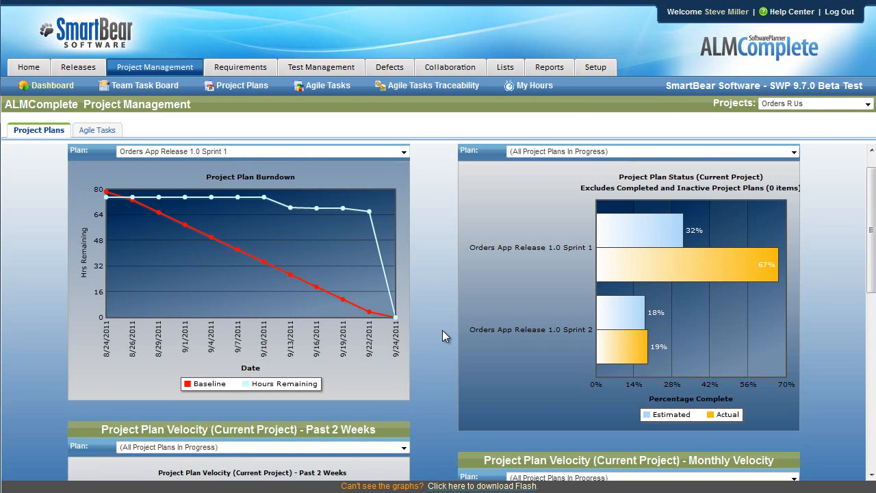
scroll(442, 330, "down", 1)
scroll(441, 330, "down", 4)
scroll(439, 328, "down", 2)
scroll(439, 328, "down", 1)
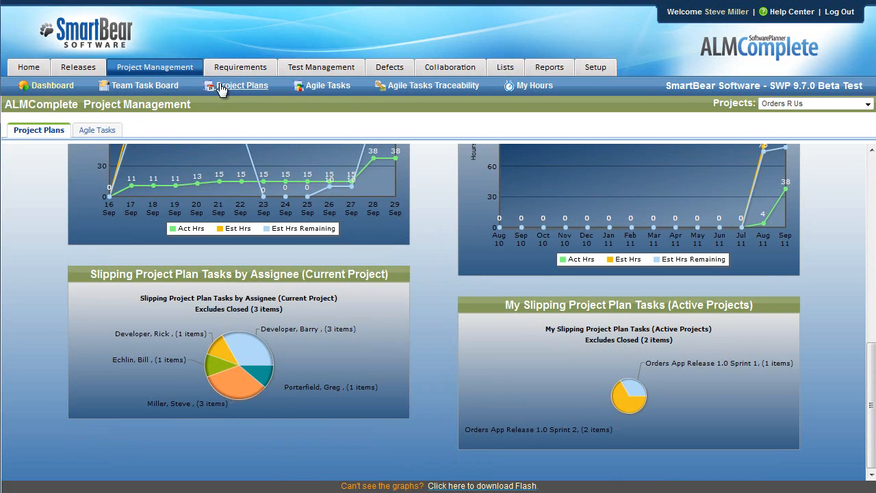
- Return to the Sprint 2 project plan's hierarchical view and show it without the navigation pane
left_click(259, 84)
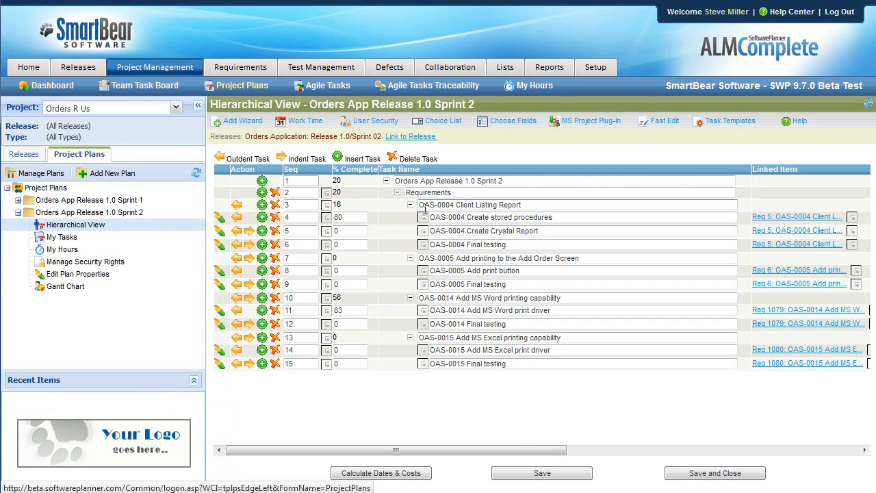
left_click(198, 105)
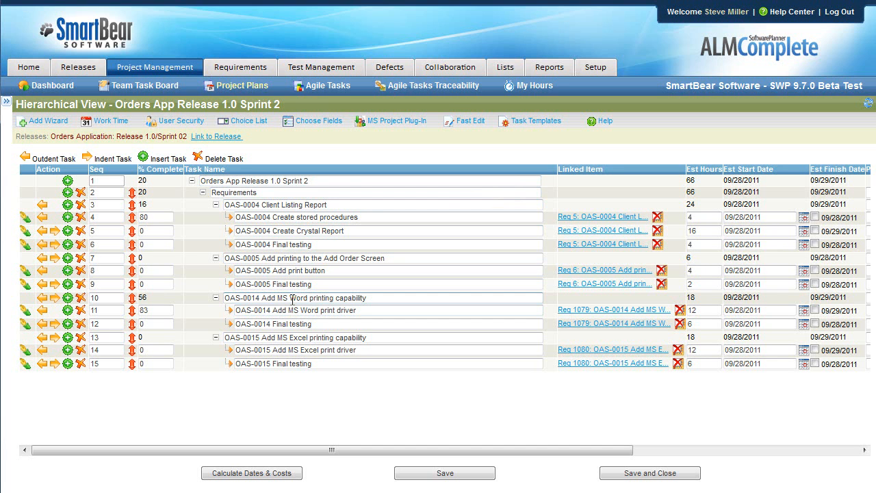
- Open the agile tasks and filter them by Orders Application, Release 1.0, Sprint 02
left_click(326, 85)
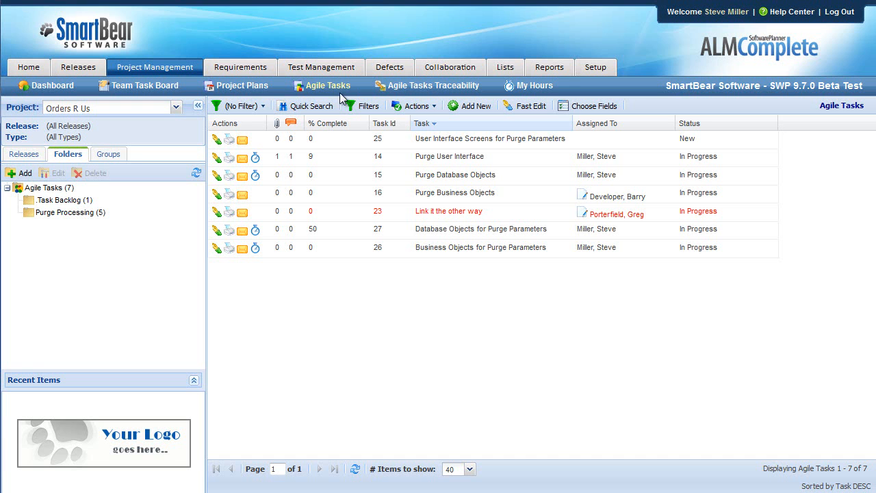
left_click(31, 154)
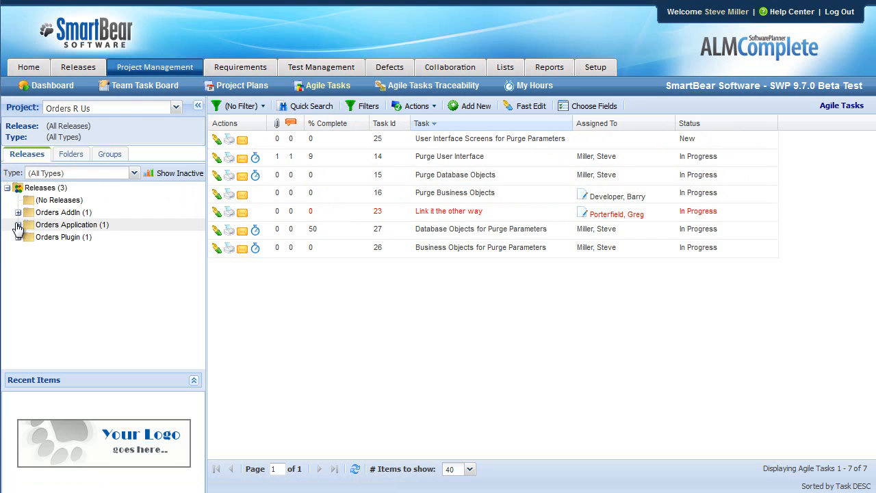
left_click(99, 226)
left_click(29, 237)
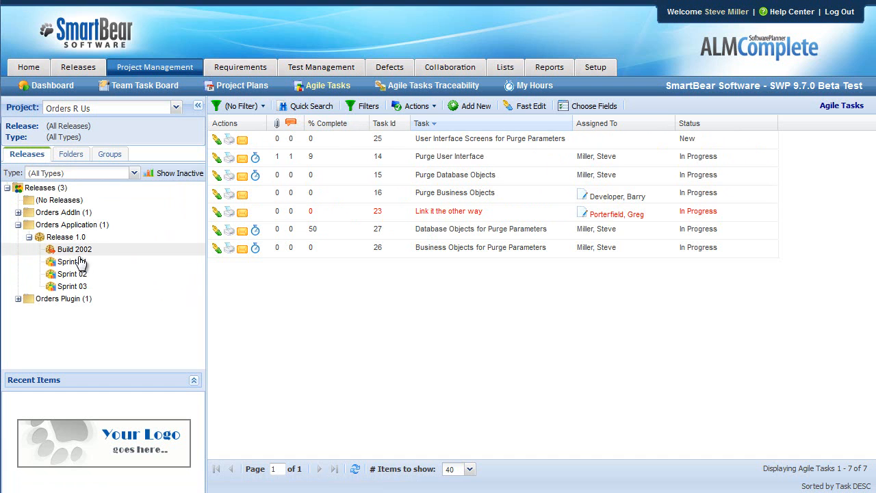
left_click(80, 275)
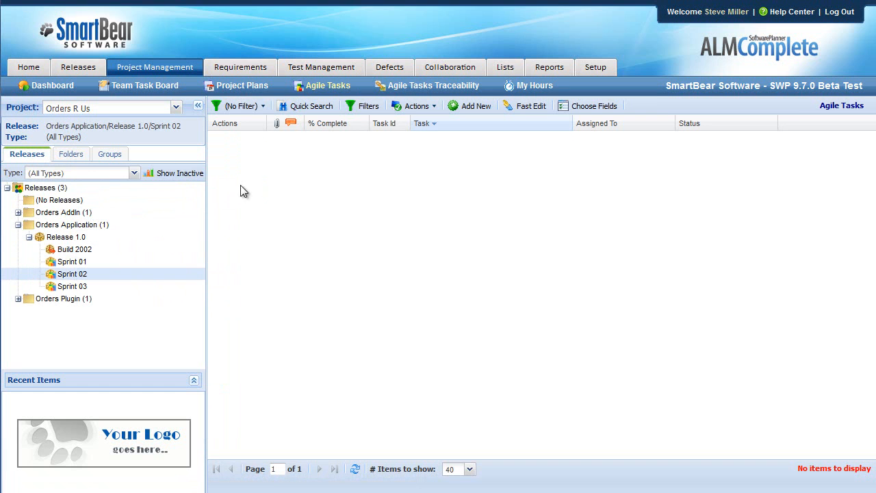
- Reset the agile tasks to all releases and show them by folder
left_click(74, 155)
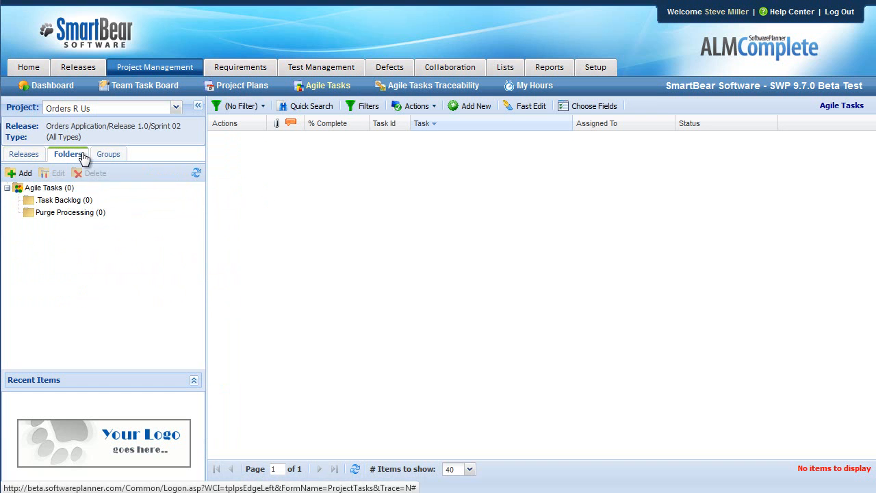
left_click(22, 155)
left_click(55, 188)
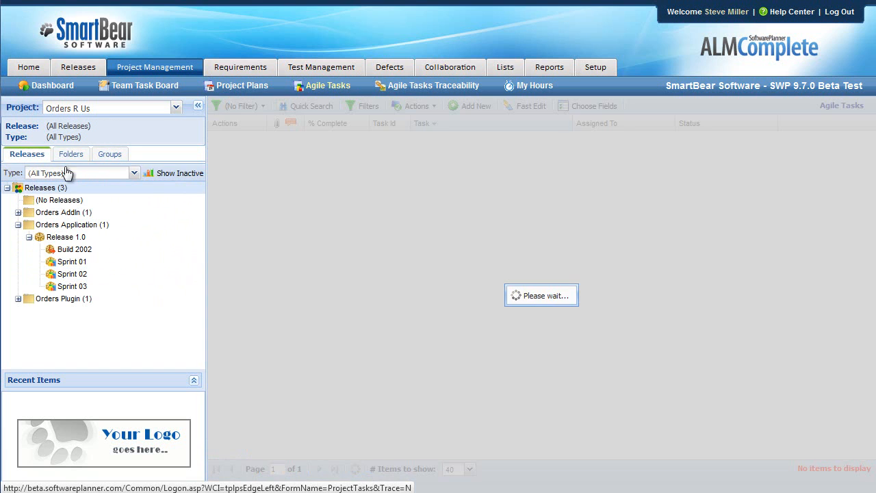
left_click(80, 155)
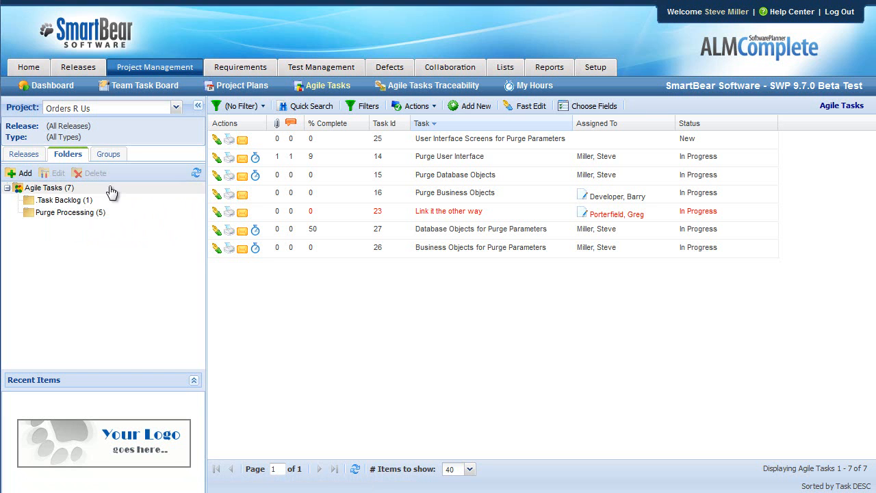
- Compare the tasks in the Purge Processing and .Task Backlog folders, ending on Purge Processing
left_click(65, 215)
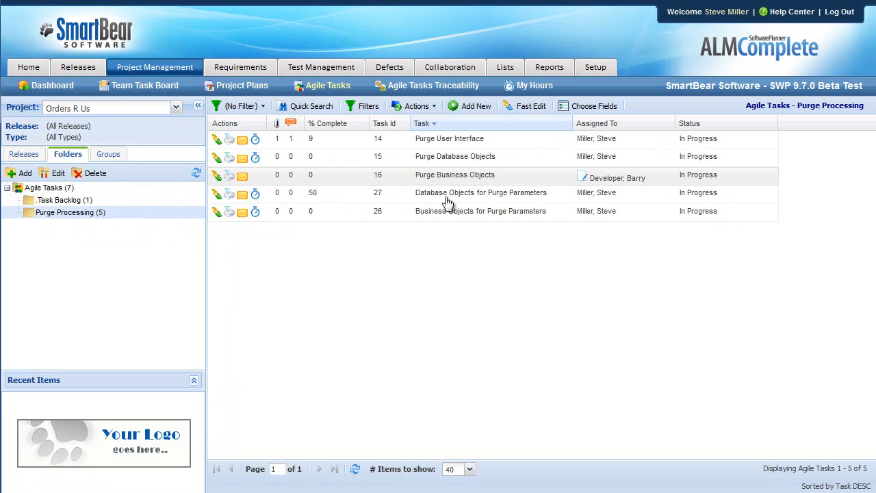
left_click(72, 203)
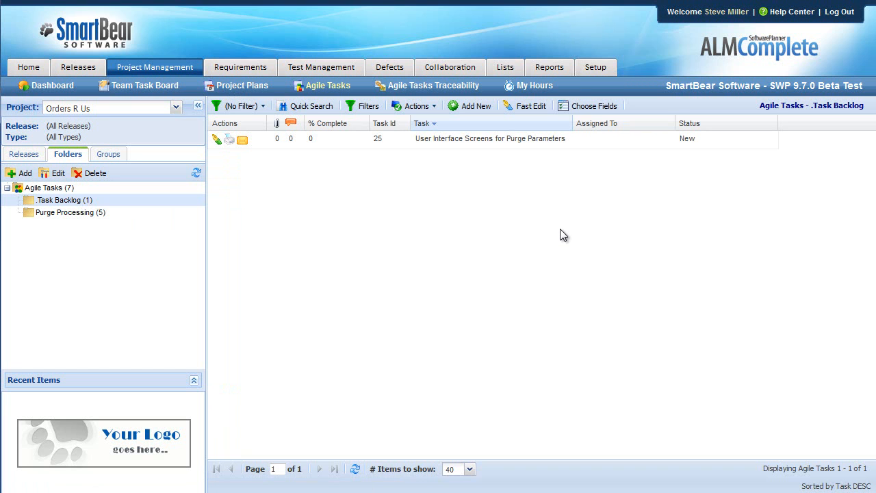
left_click(77, 213)
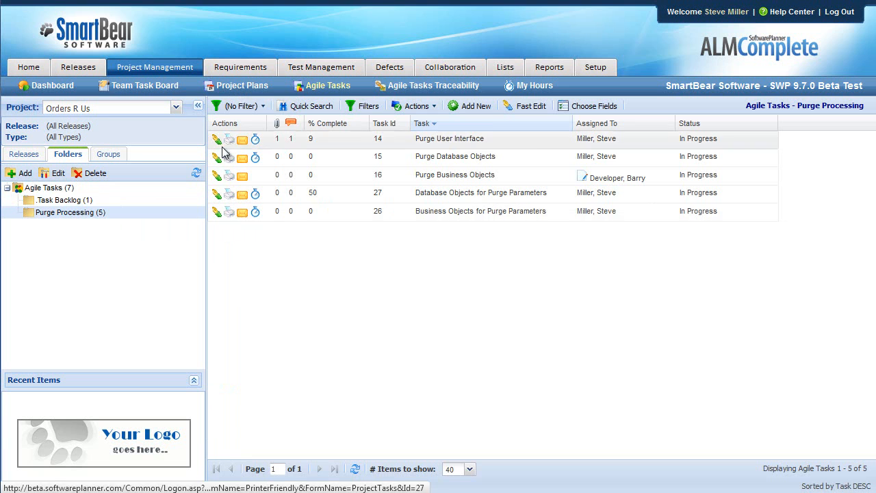
- Open a new agile task form in the Purge Processing folder, review its estimate, date and attachment fields, and return to the task list
left_click(479, 111)
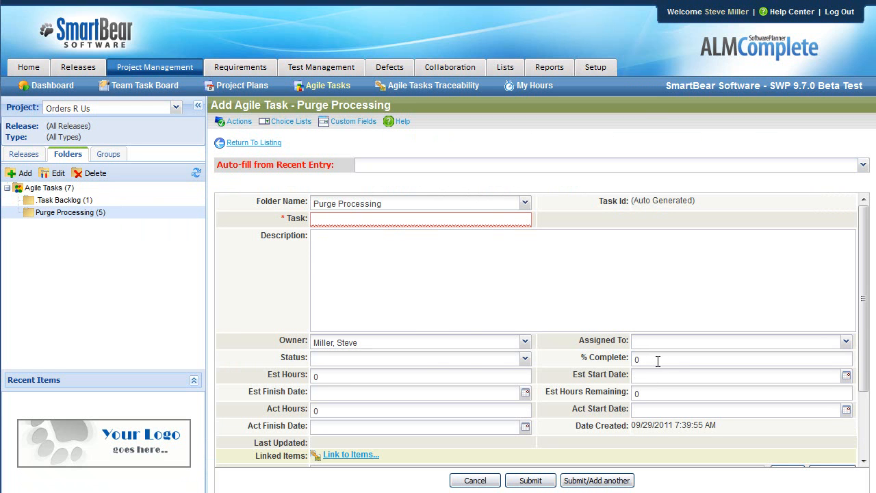
left_click(337, 376)
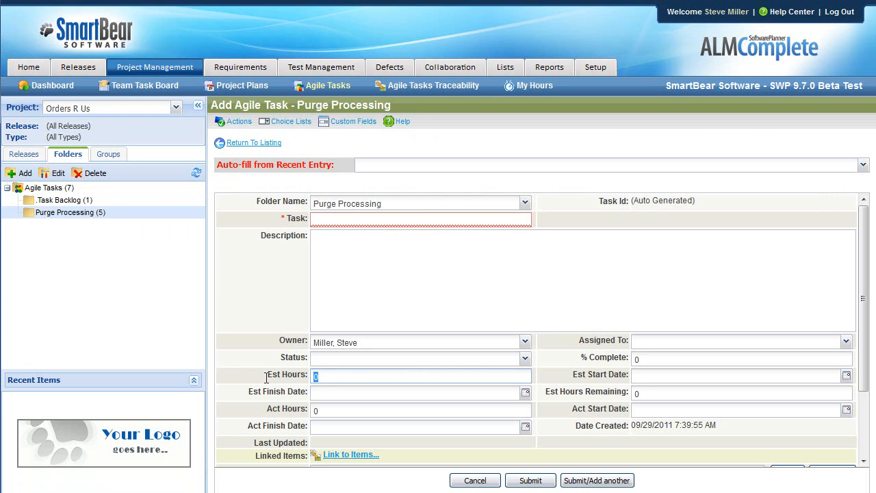
left_click(640, 376)
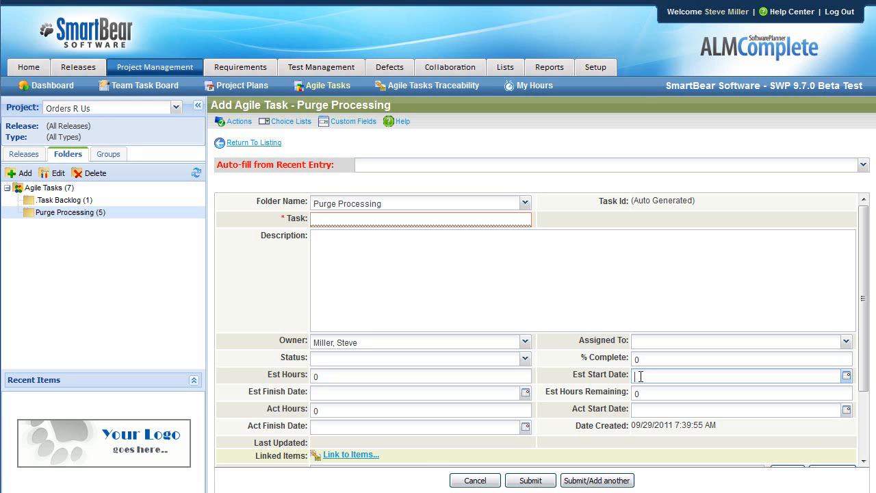
scroll(336, 395, "down", 3)
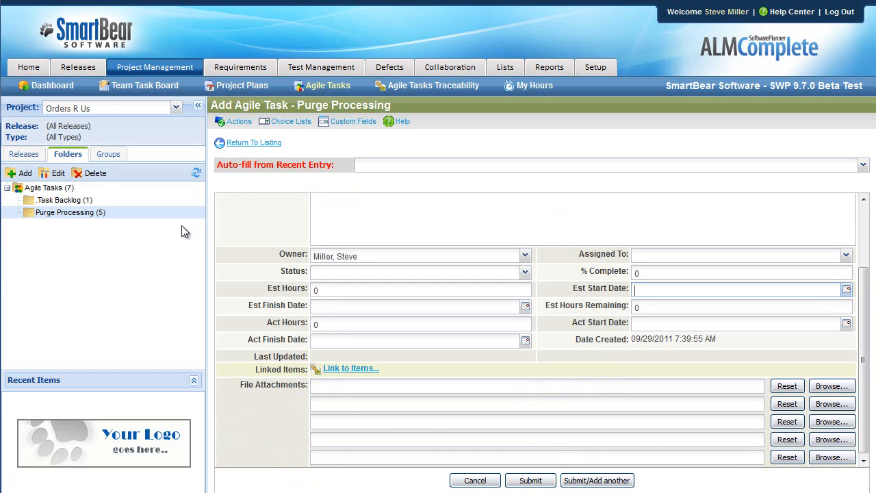
left_click(338, 87)
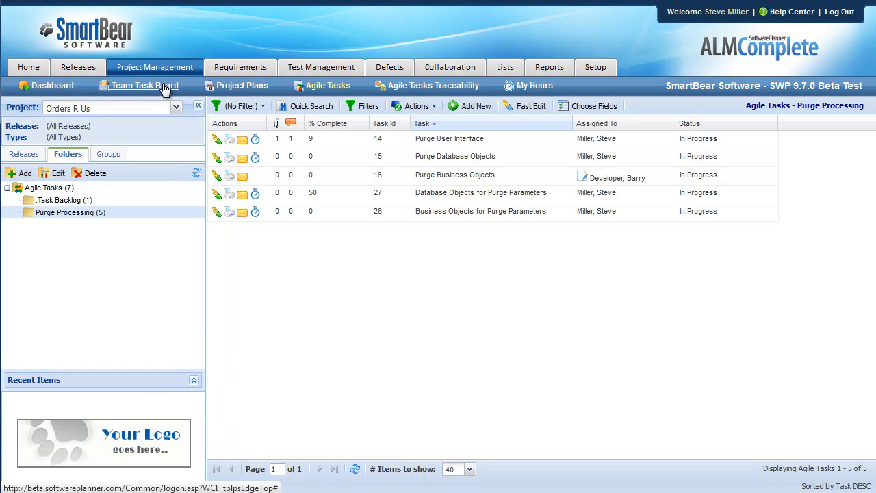
- Open the Team Task Board and filter it to agile tasks in Release 1.0/Sprint 01
left_click(165, 89)
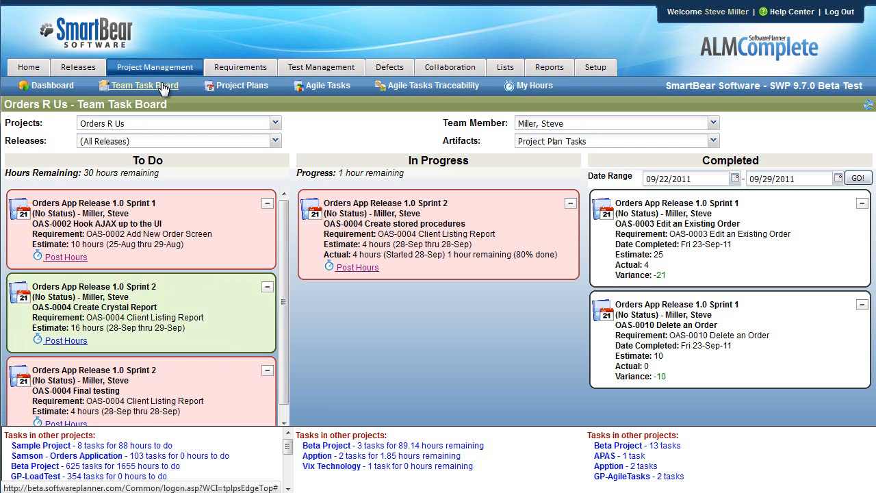
left_click(276, 142)
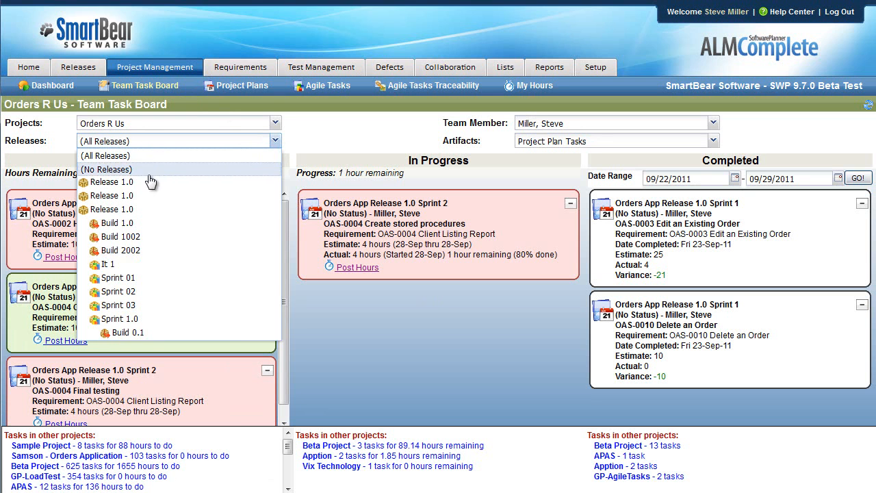
left_click(139, 277)
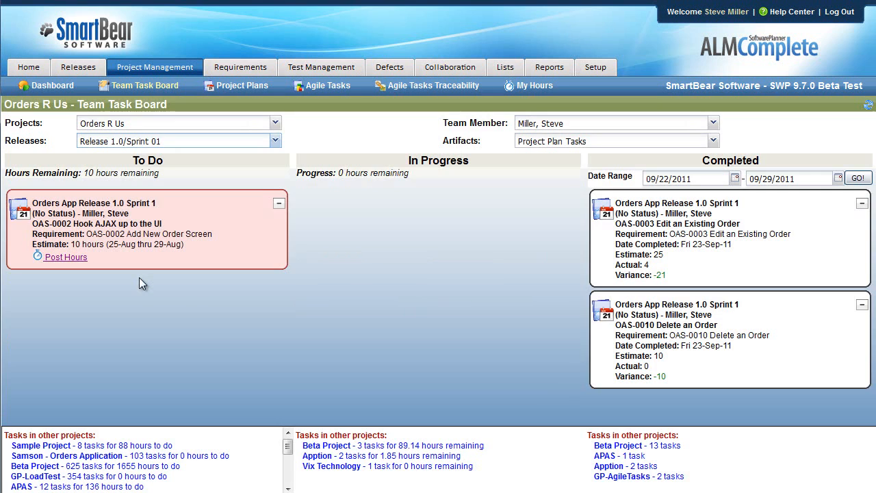
left_click(592, 143)
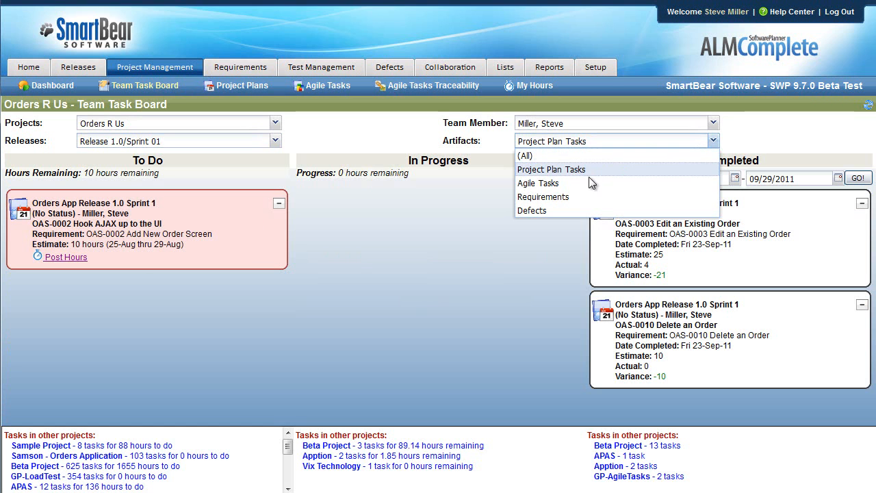
left_click(591, 184)
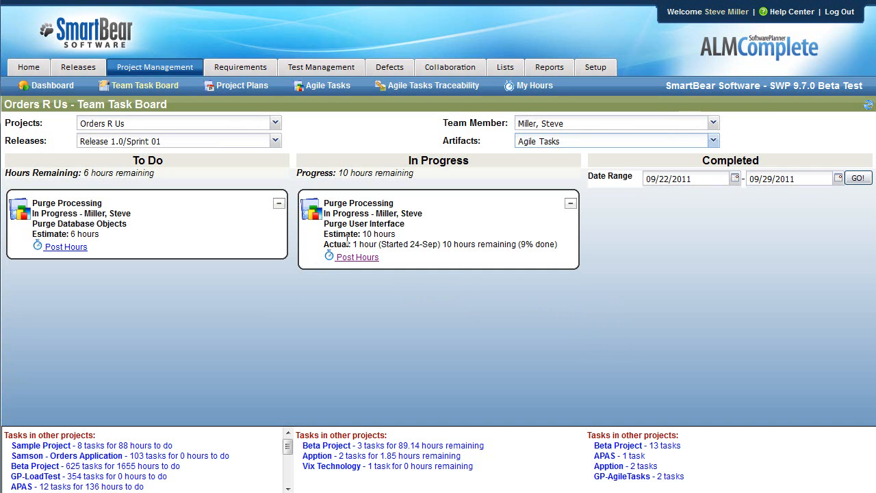
- Check the task board for two individual developers in turn, ending with the tasks of all team members
left_click(552, 123)
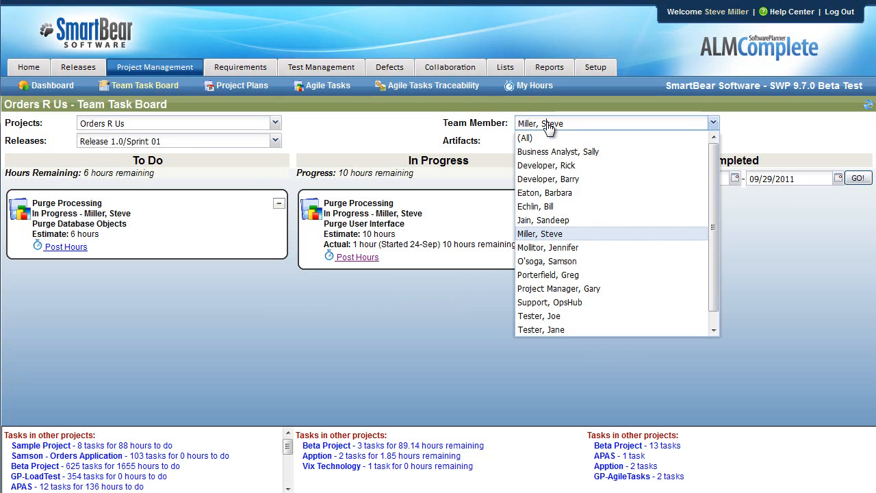
left_click(555, 165)
left_click(563, 125)
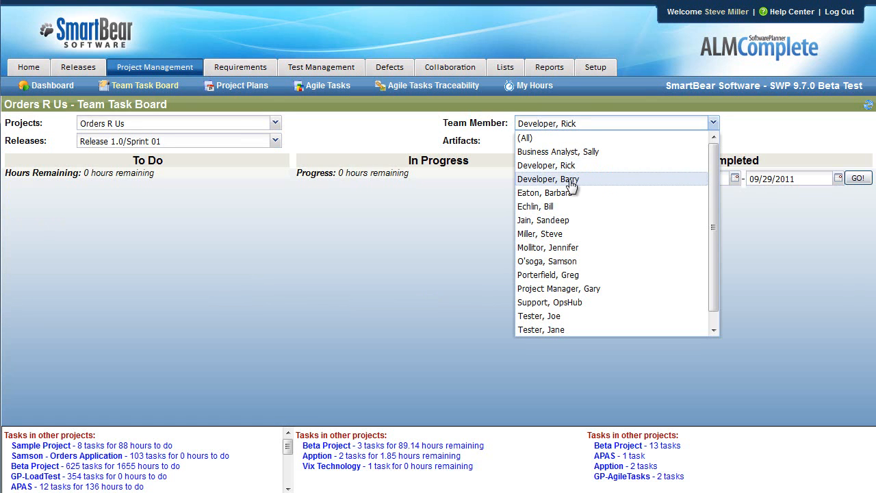
left_click(568, 180)
left_click(555, 127)
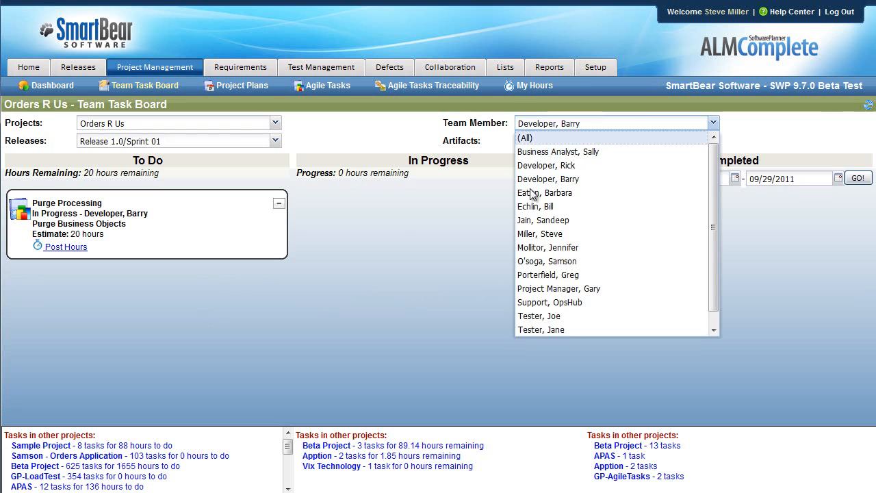
left_click(531, 134)
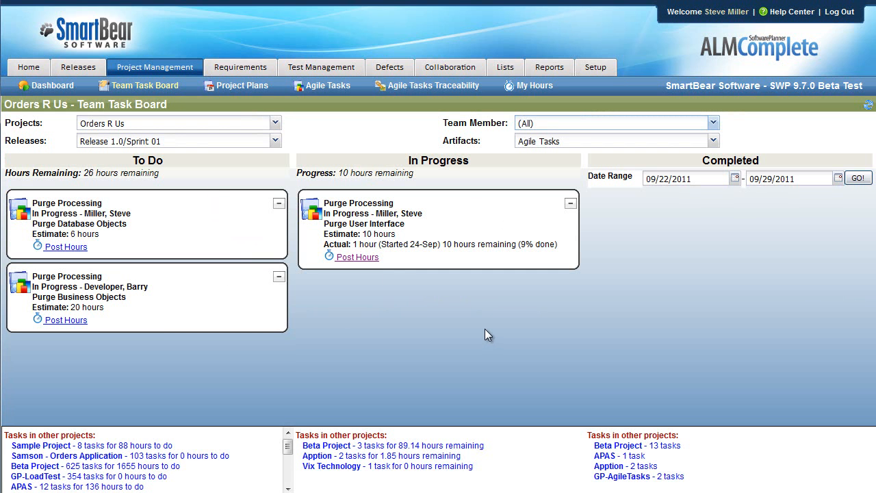
- Examine the project management dashboard's burndown and status charts, and return to the project plans
left_click(52, 85)
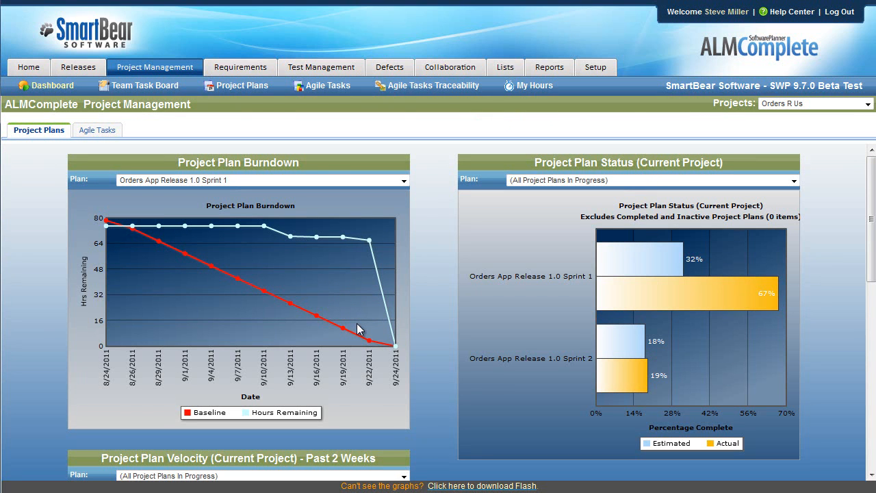
left_click(257, 87)
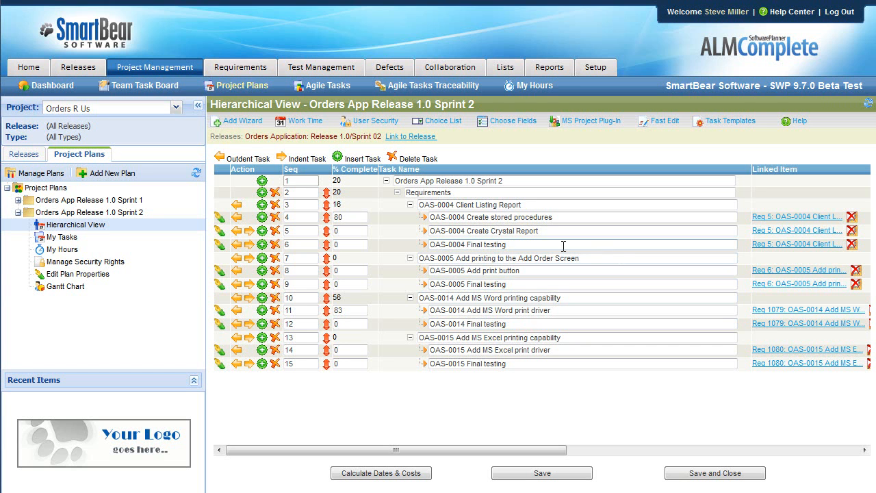
- Open the Test Library in test management and show the tests in the Order Maintenance folder
left_click(335, 68)
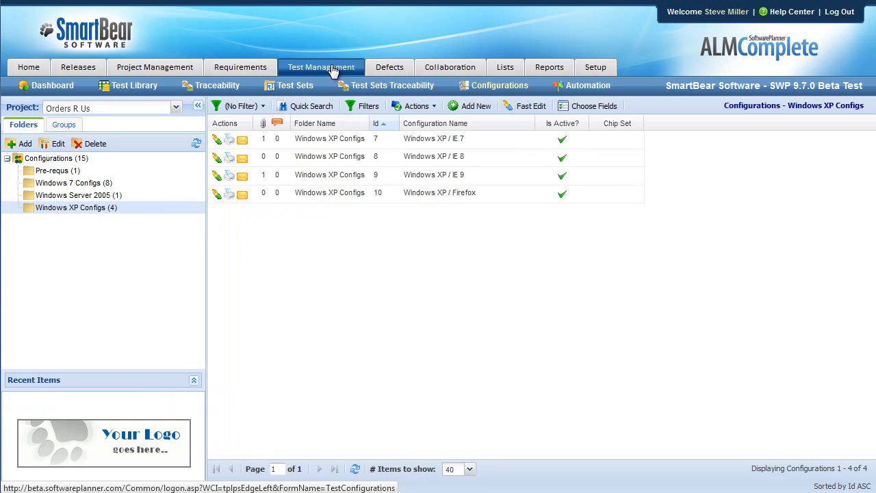
left_click(137, 87)
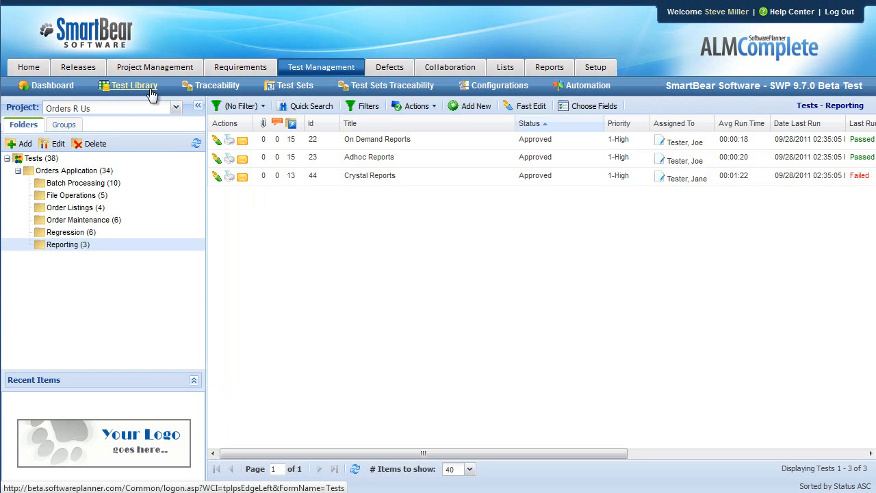
left_click(77, 220)
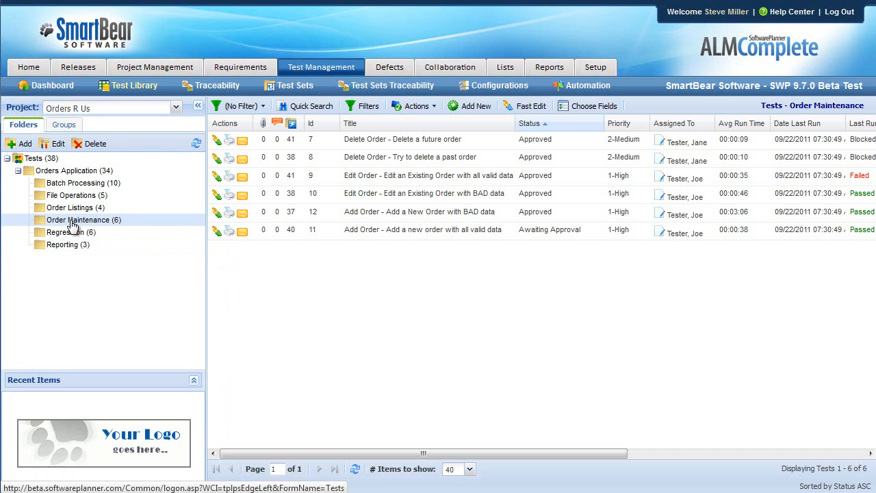
- Compare the test configurations in the Windows 7 Configs and Windows XP Configs folders, ending on Windows XP Configs
left_click(499, 87)
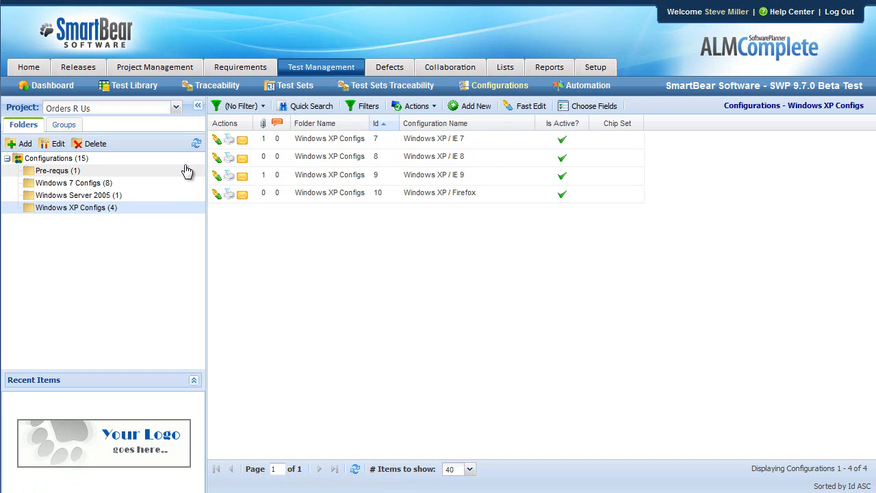
left_click(72, 183)
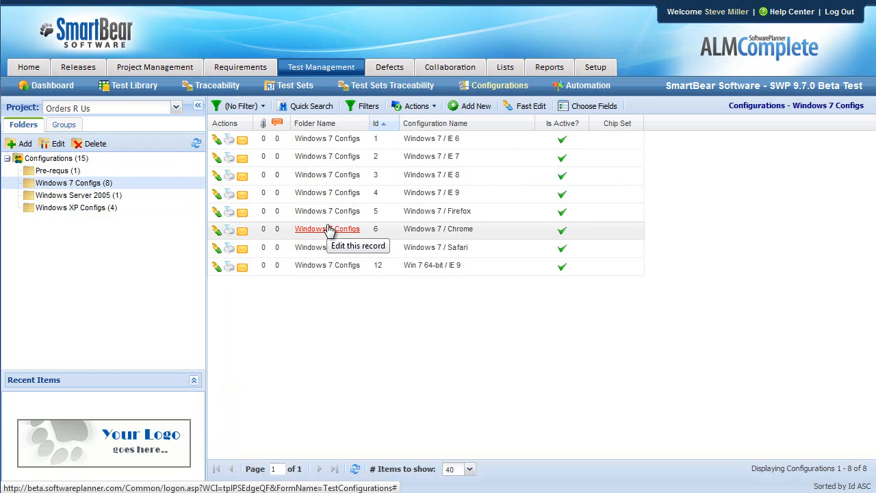
left_click(72, 208)
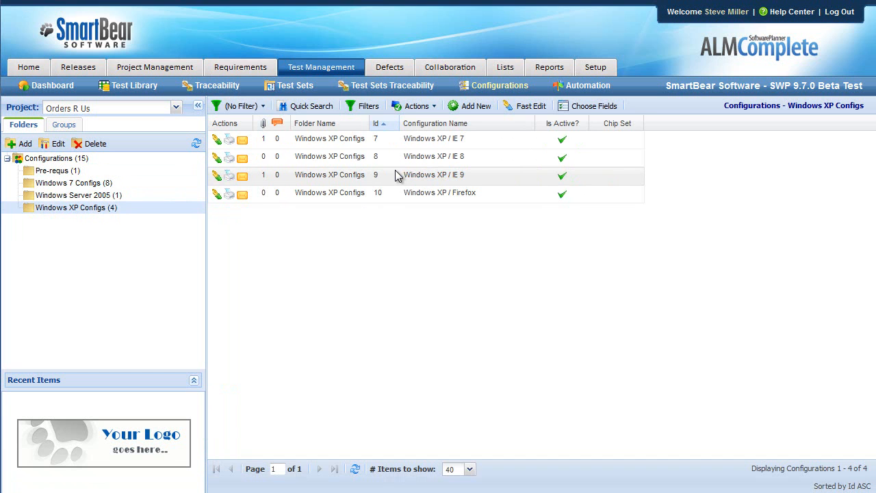
- Show the test sets by folder and compare Functional Tests with Regression Tests, ending on Regression Tests
left_click(300, 89)
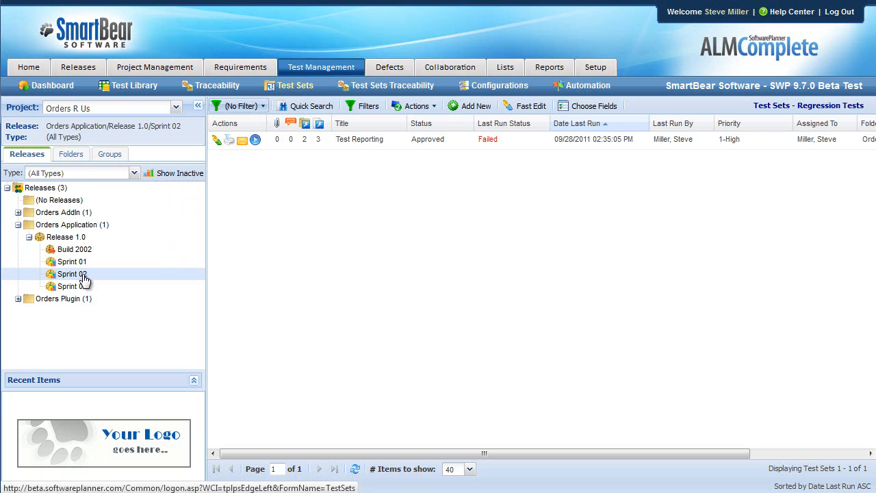
left_click(73, 157)
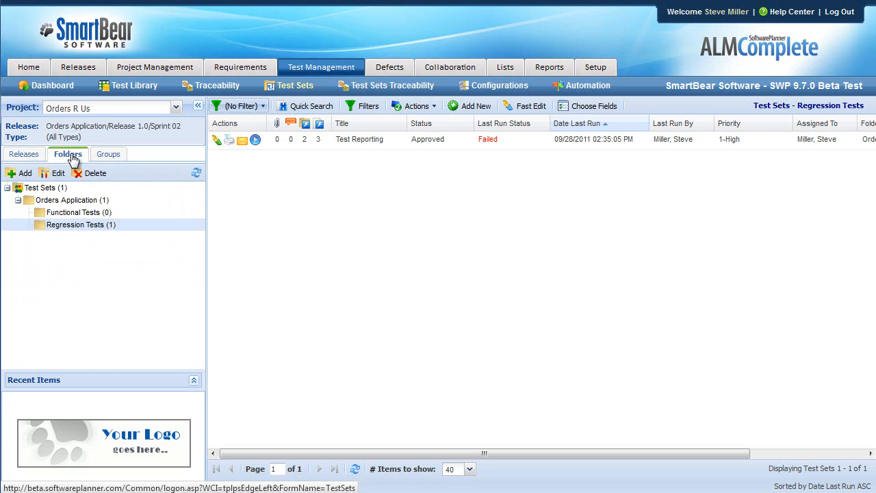
left_click(89, 214)
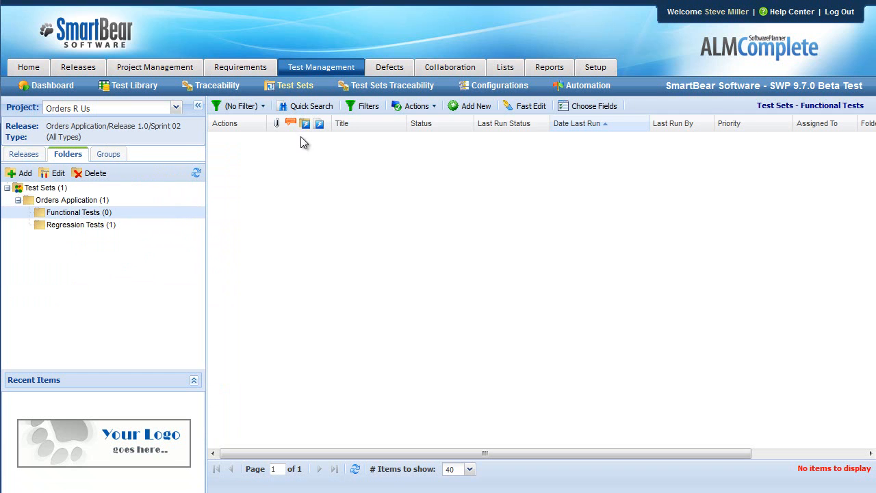
left_click(100, 225)
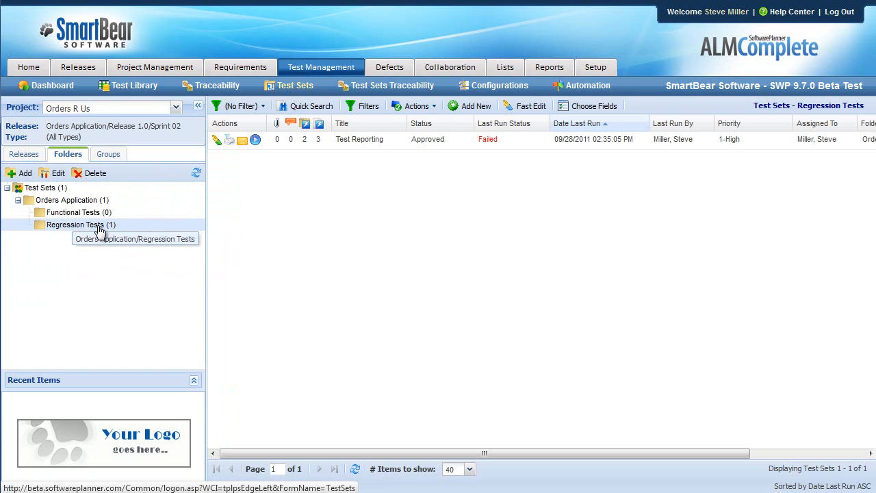
- Open the Test Reporting test set, review its list of tests, and expand the linked release in its details
left_click(371, 141)
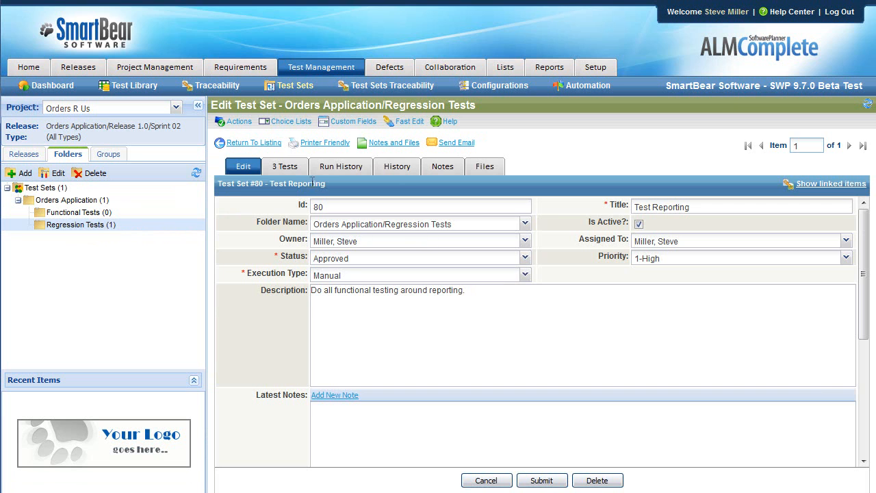
left_click(293, 170)
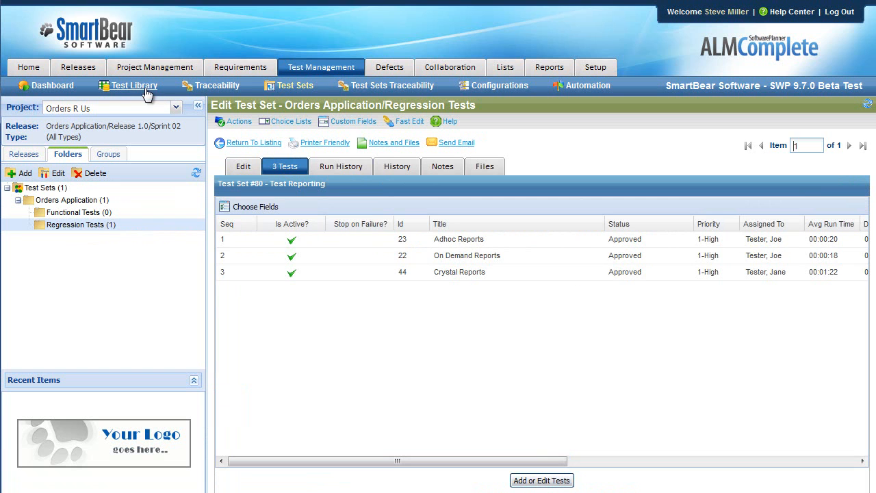
left_click(243, 168)
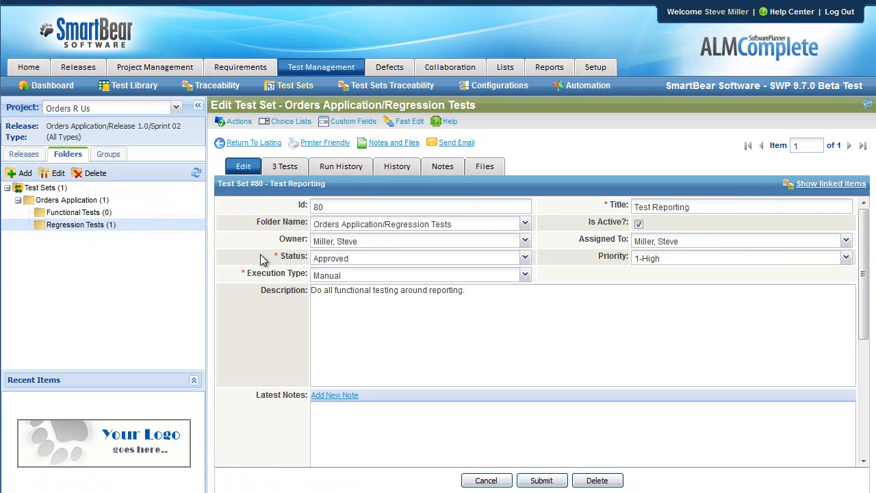
scroll(264, 258, "down", 5)
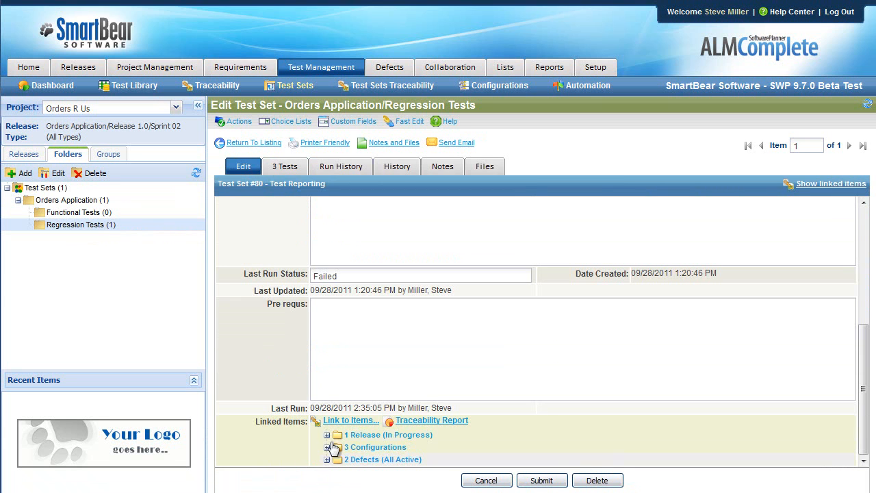
left_click(327, 434)
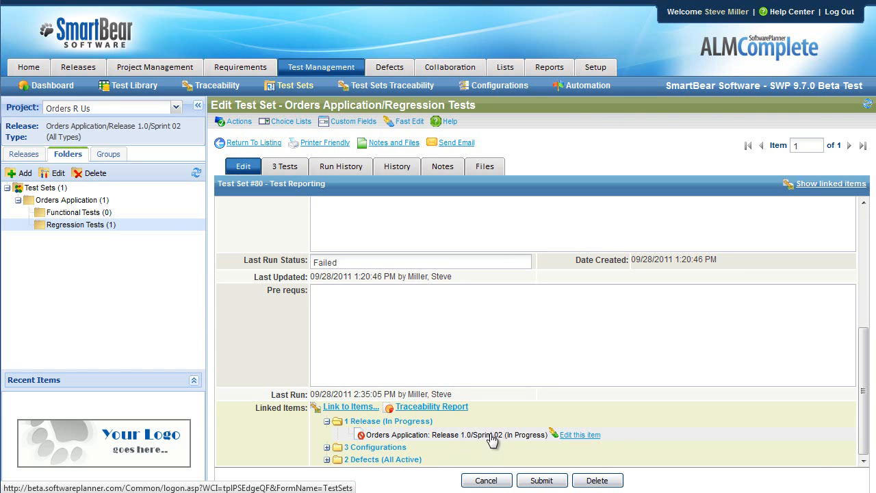
- Link the Test Reporting test set to release Sprint 03 in the Orders Application folder, review its linked configurations, and save it
left_click(351, 406)
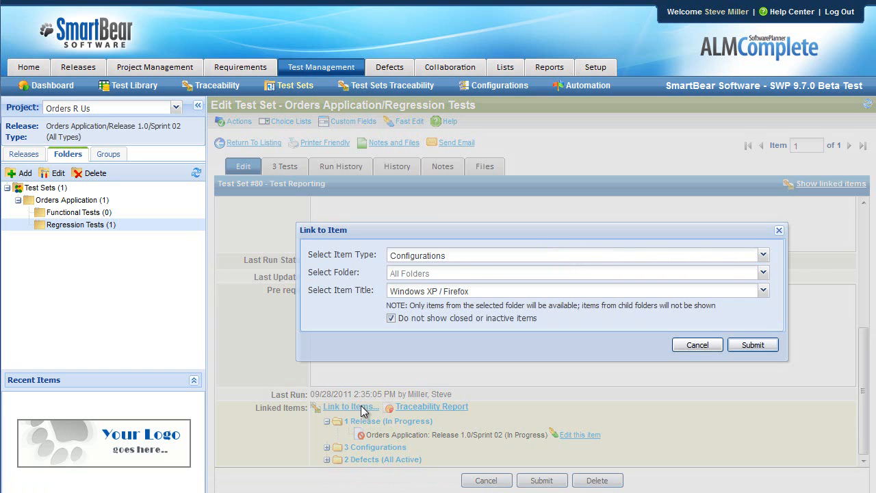
left_click(753, 261)
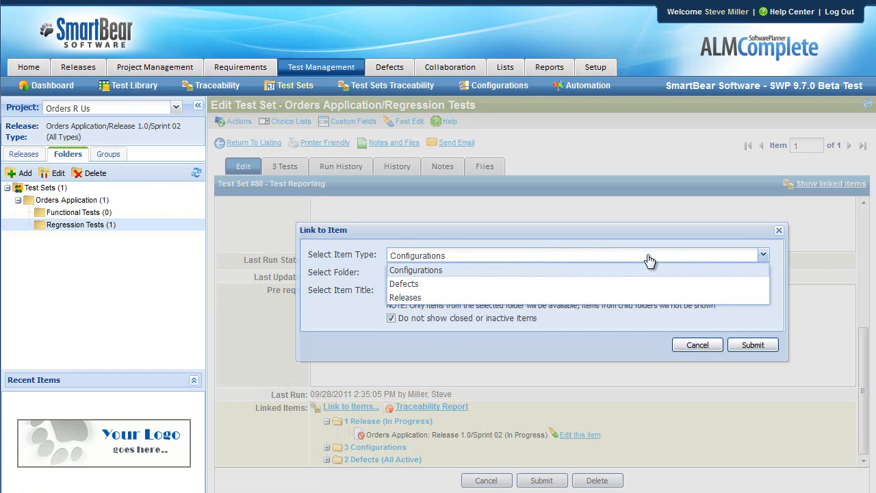
left_click(438, 297)
left_click(763, 273)
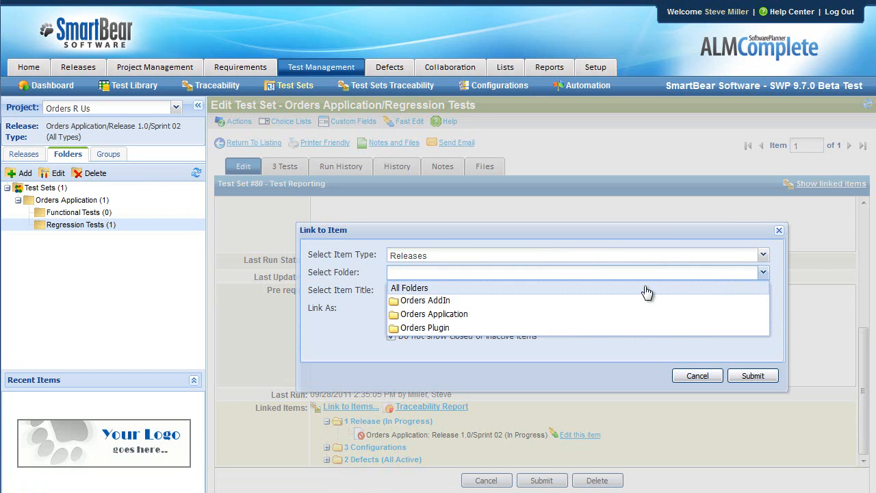
left_click(613, 315)
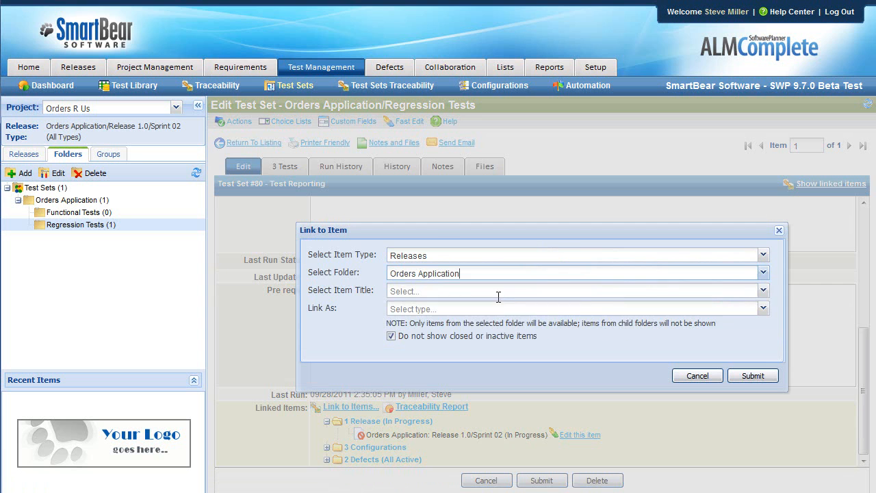
left_click(763, 290)
left_click(403, 345)
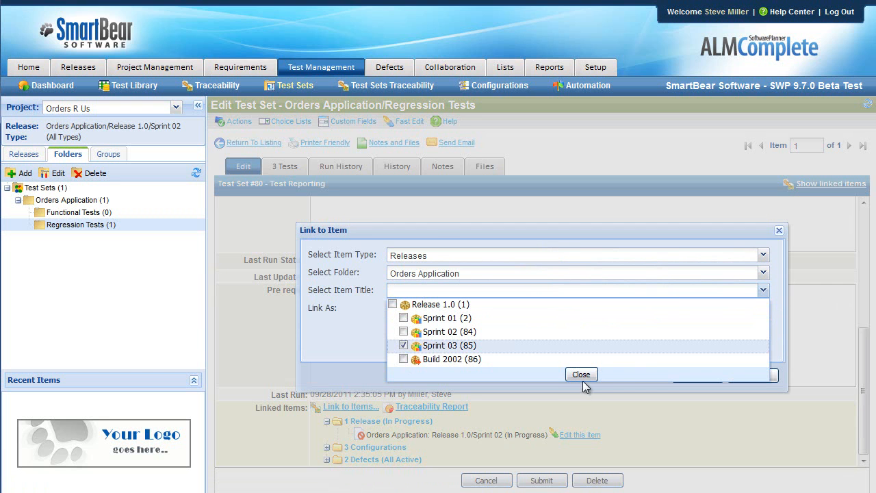
left_click(580, 375)
left_click(753, 376)
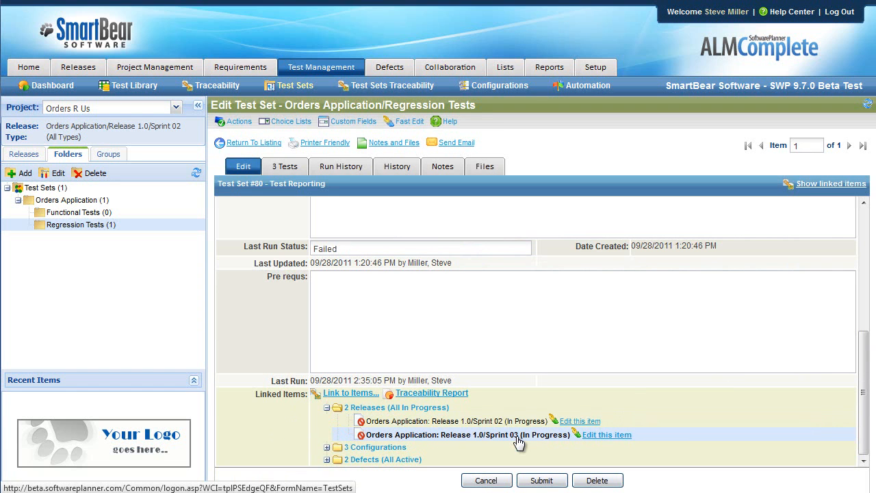
left_click(327, 447)
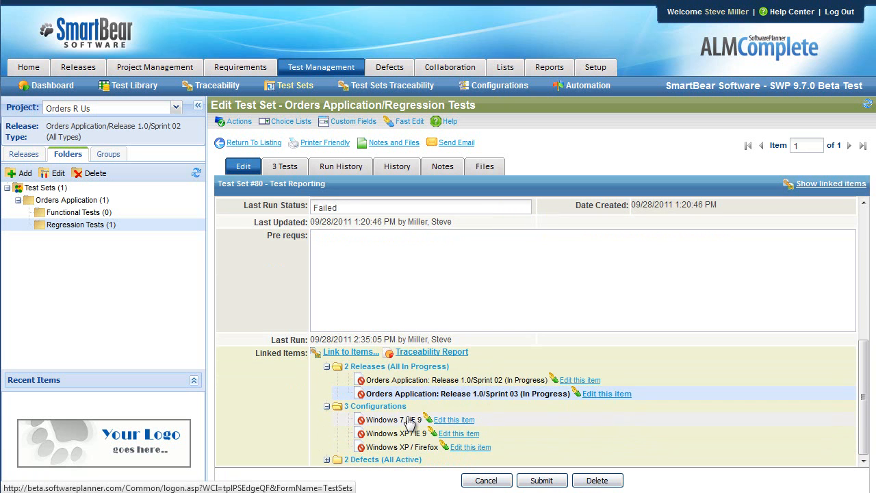
left_click(541, 481)
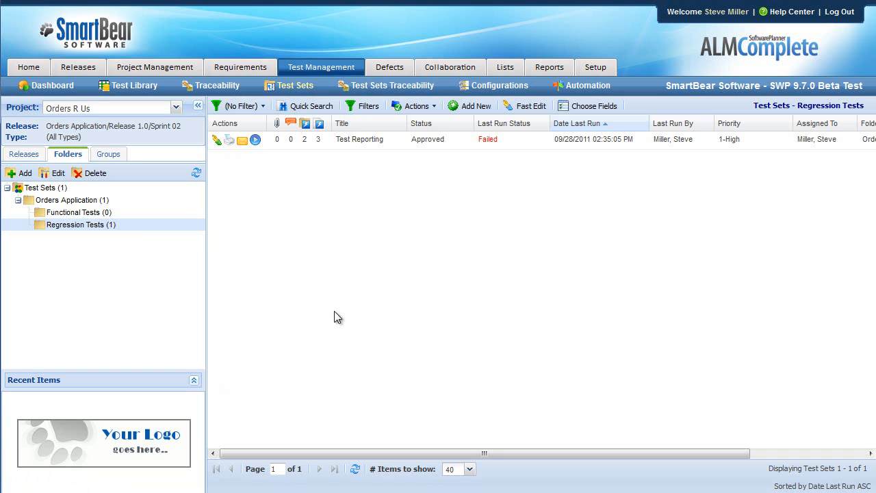
- Start running the Test Reporting test set for Orders Application: Release 1.0/Sprint 03 with the Windows XP / IE 9 configuration
left_click(255, 140)
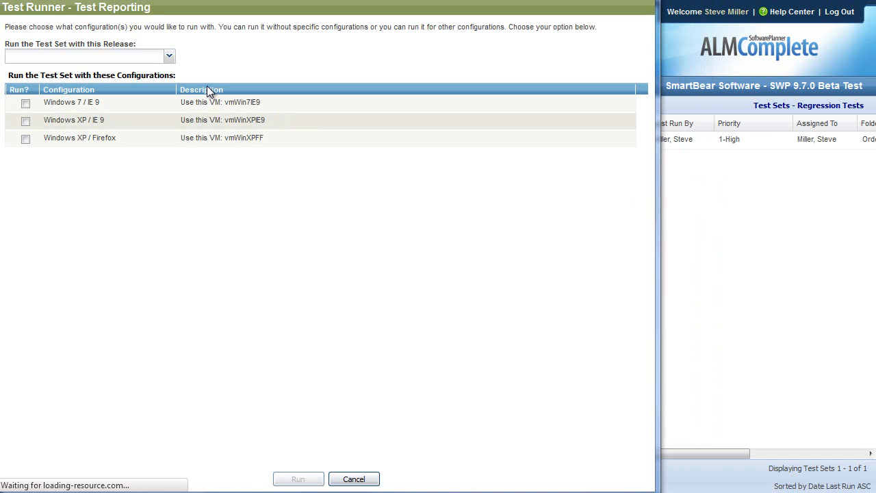
left_click(169, 56)
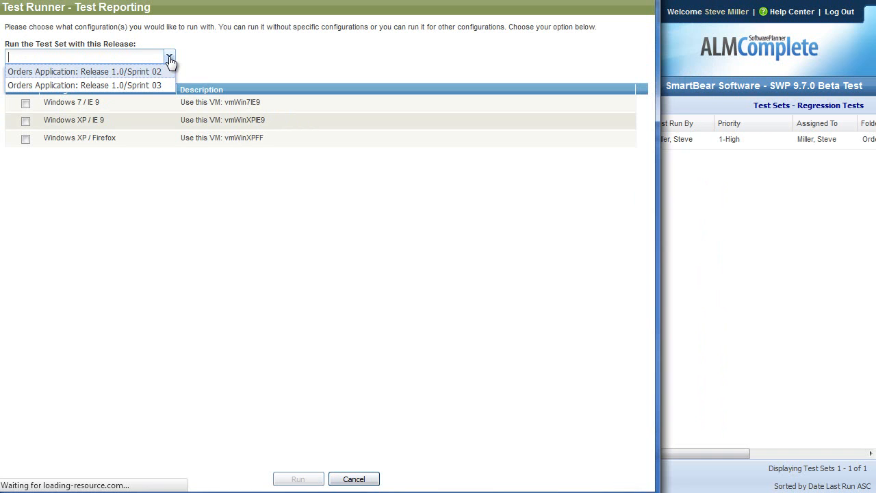
left_click(144, 86)
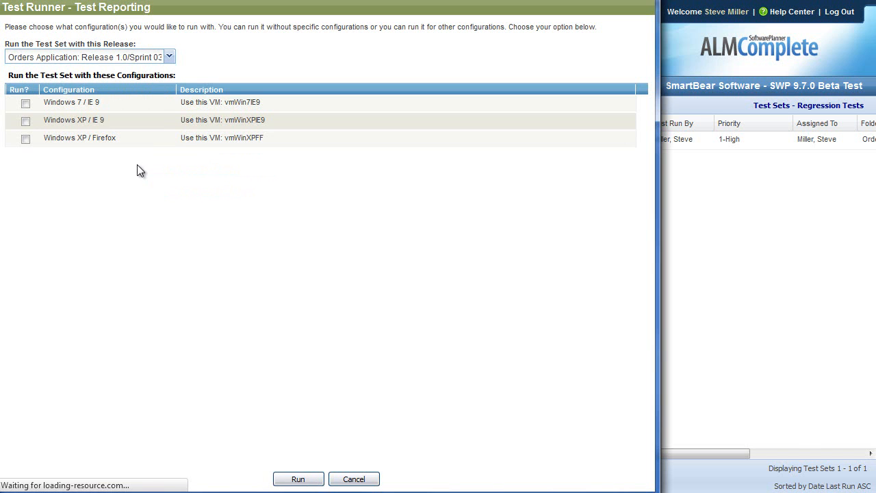
left_click(26, 123)
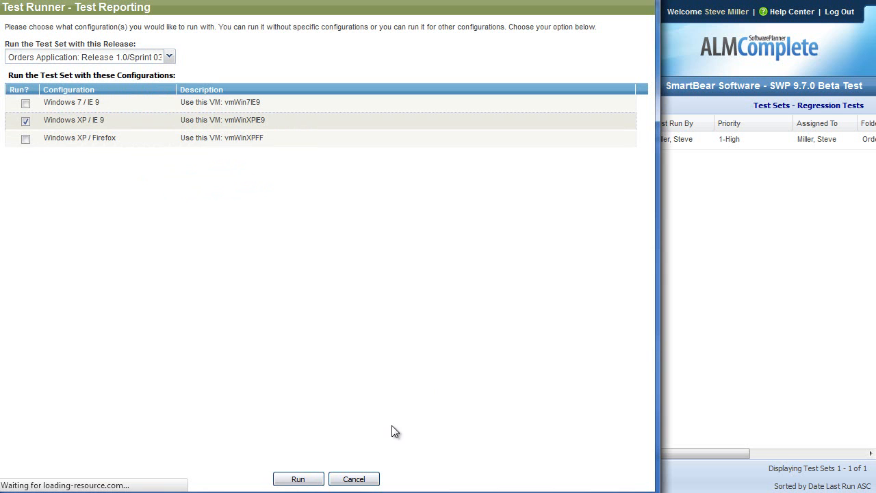
left_click(298, 480)
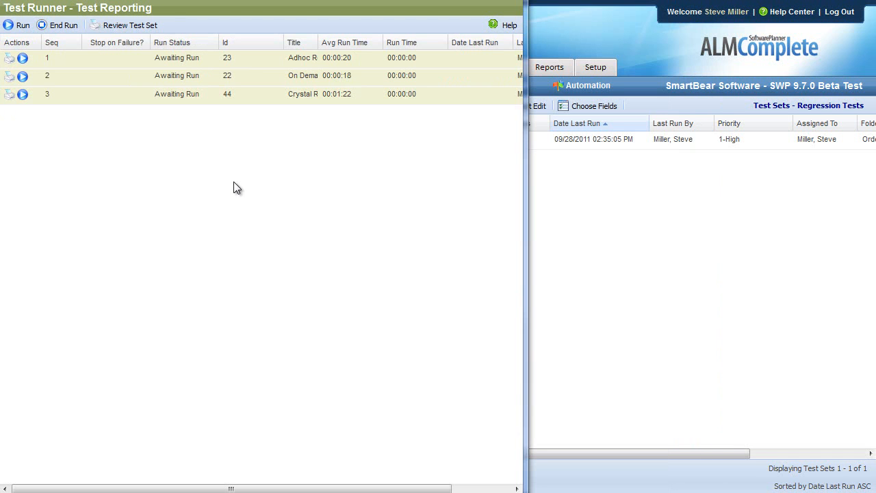
left_click_drag(284, 41, 377, 59)
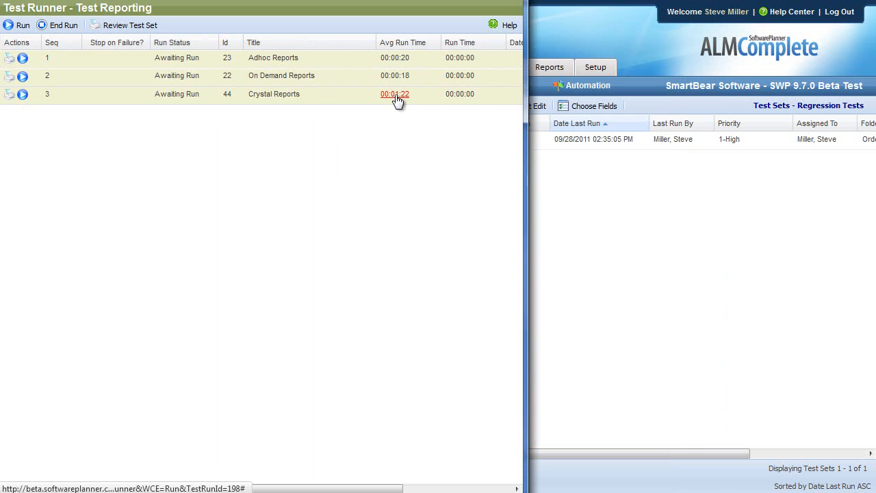
left_click(20, 26)
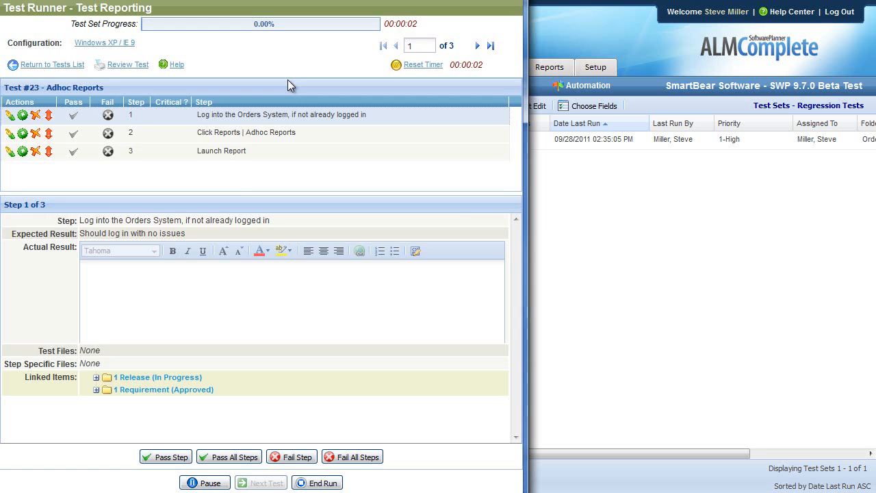
- Pass all steps of the Adhoc Reports and On Demand Reports tests, viewing the requirement linked to Adhoc Reports
left_click(232, 457)
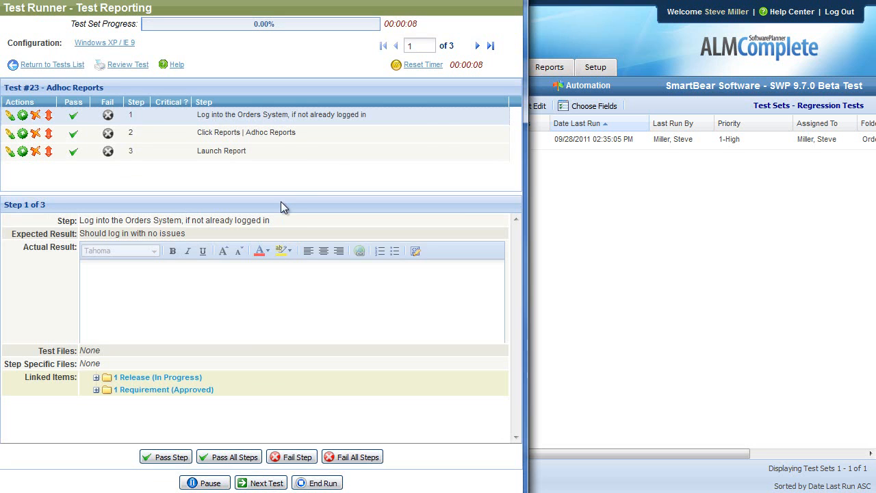
left_click(95, 391)
left_click(286, 402)
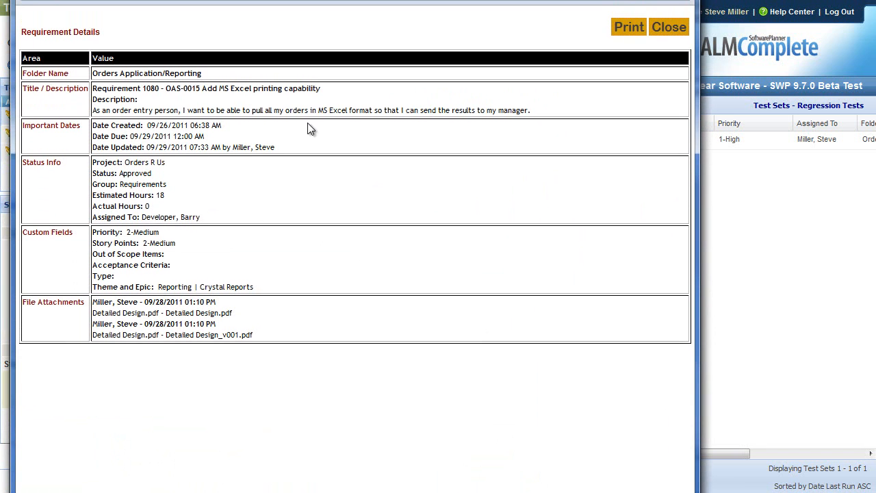
left_click(665, 28)
left_click(267, 483)
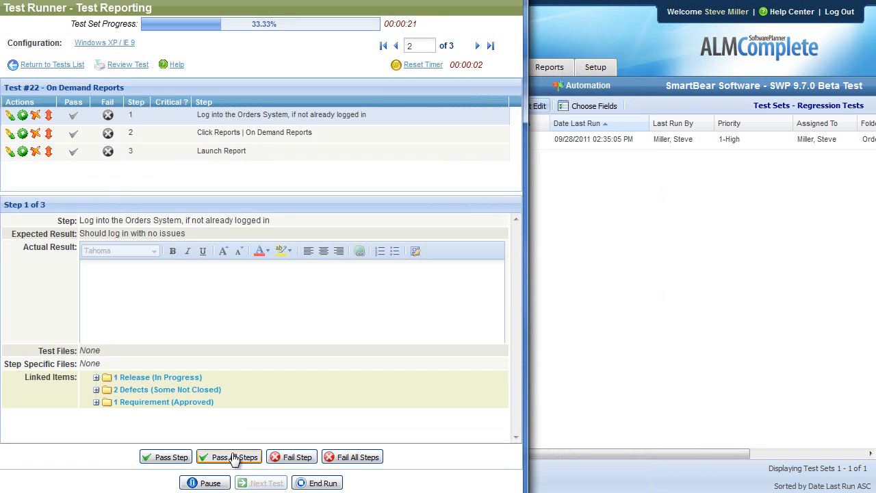
left_click(266, 484)
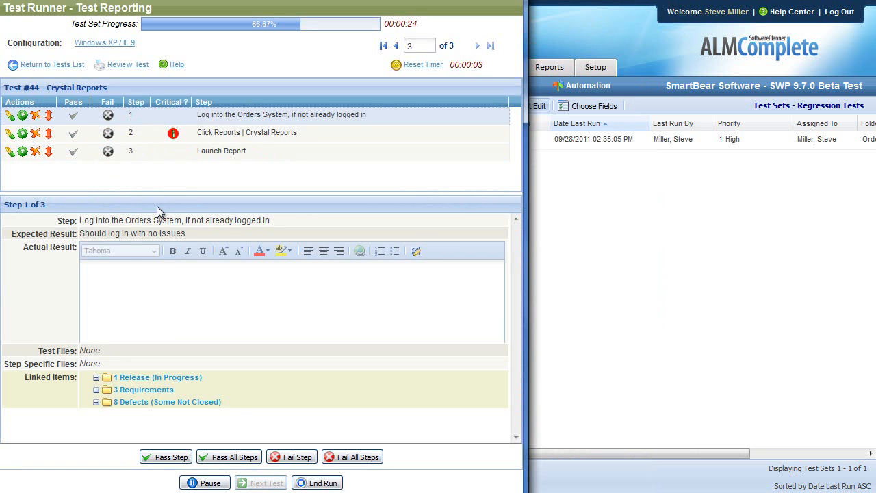
- Fail the Launch Report step of the Crystal Reports test and arrange the Orders application window over the test runner
left_click(108, 150)
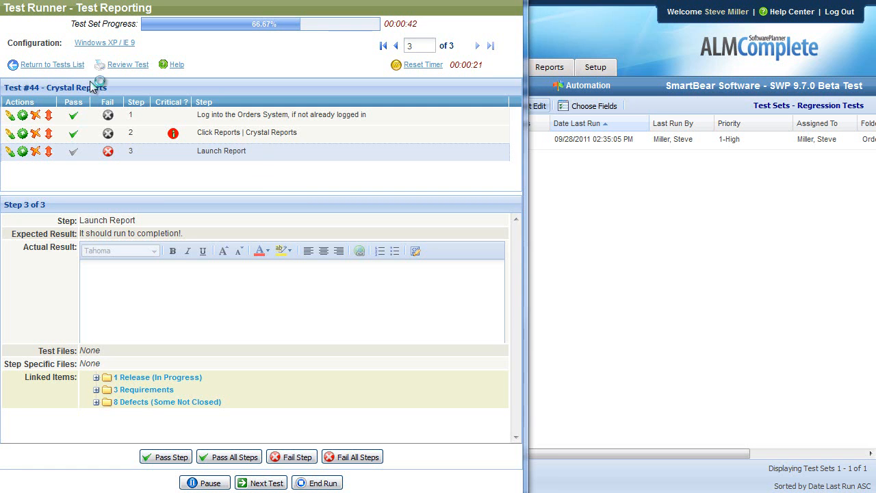
left_click_drag(519, 109, 389, 64)
left_click_drag(537, 326, 779, 403)
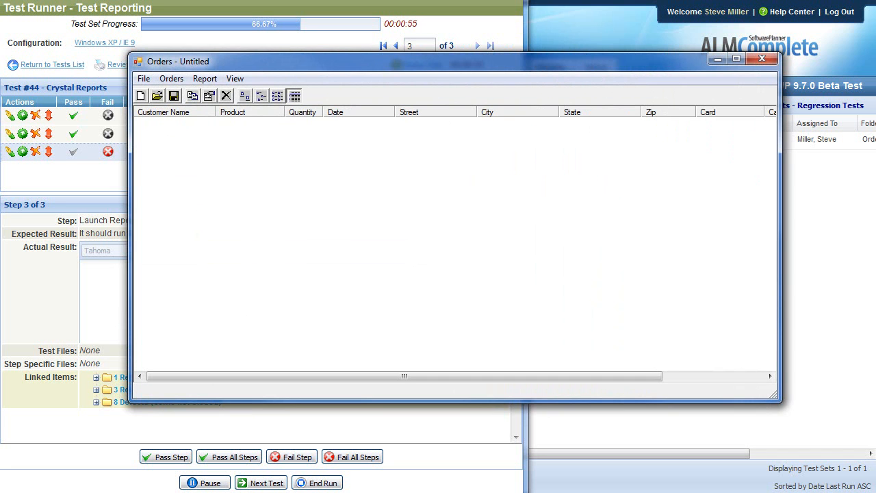
- Start a Jing video capture covering the whole Orders application window
key("Print")
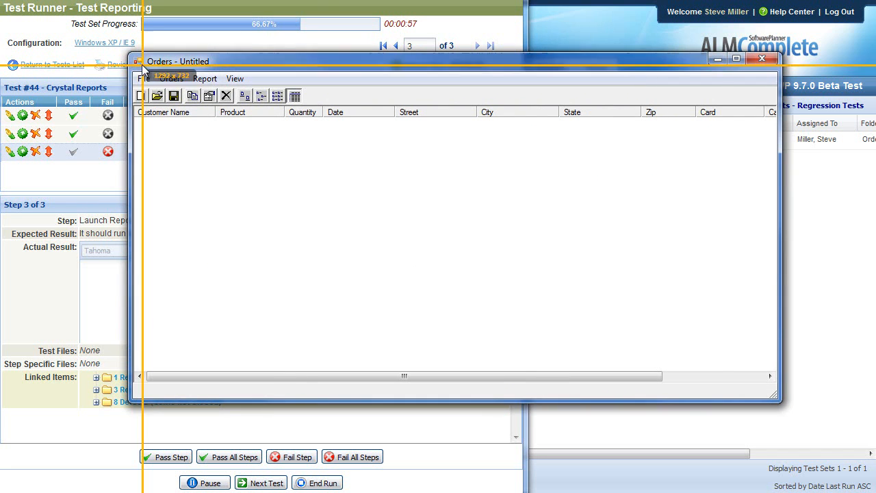
left_click_drag(130, 56, 781, 404)
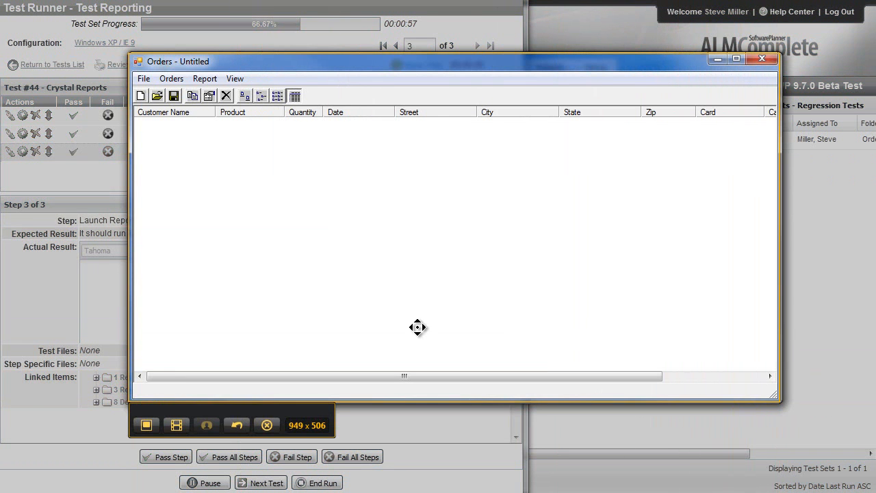
left_click(176, 426)
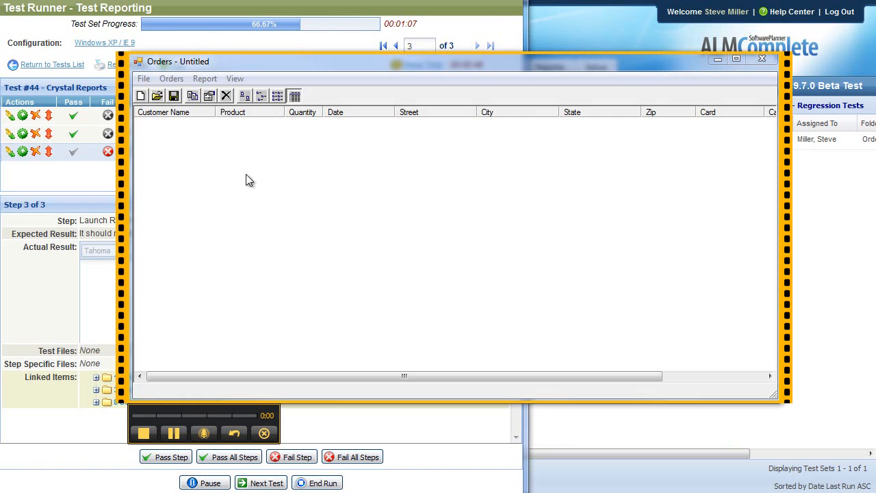
- Load the MyTable.tbl file in the Orders application and show the customer list report command
left_click(143, 78)
left_click(171, 110)
double_click(404, 195)
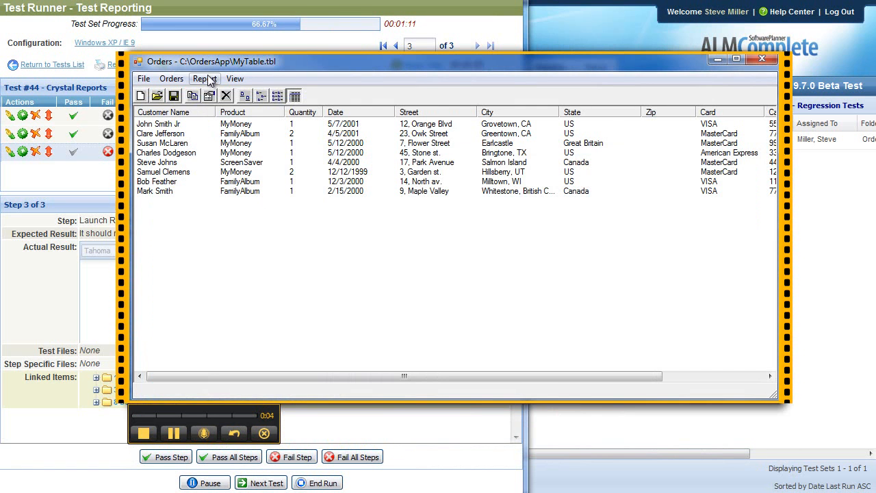
left_click(204, 80)
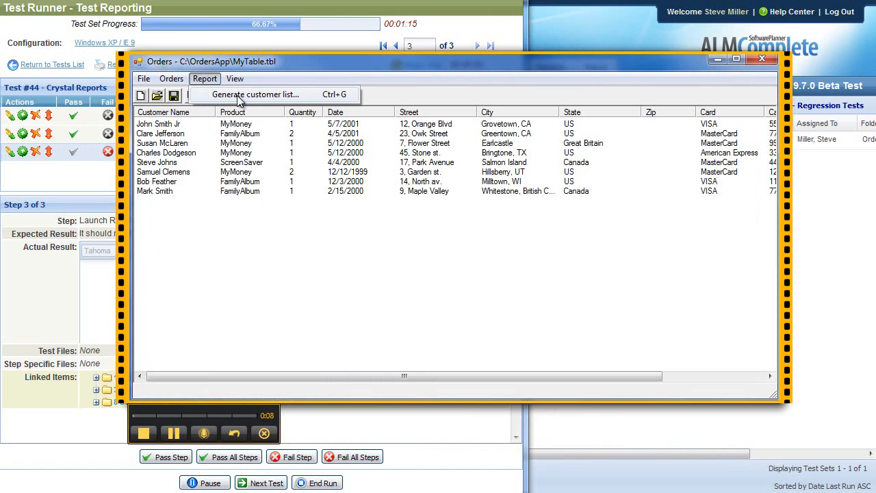
- Stop the video capture, upload it by FTP, and dismiss the upload notice
left_click(144, 433)
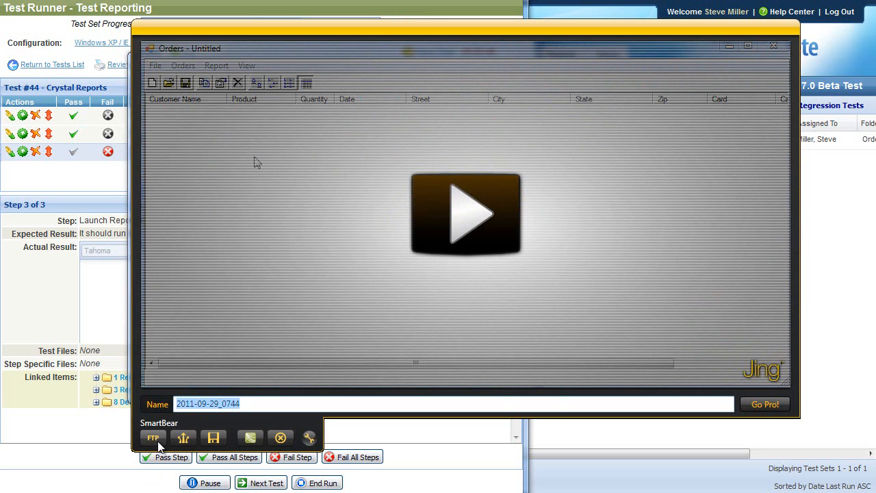
left_click(157, 441)
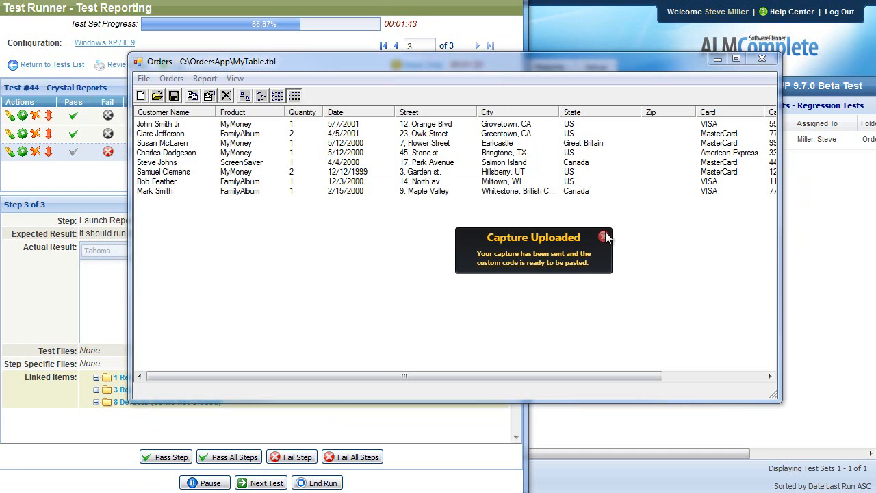
left_click(603, 237)
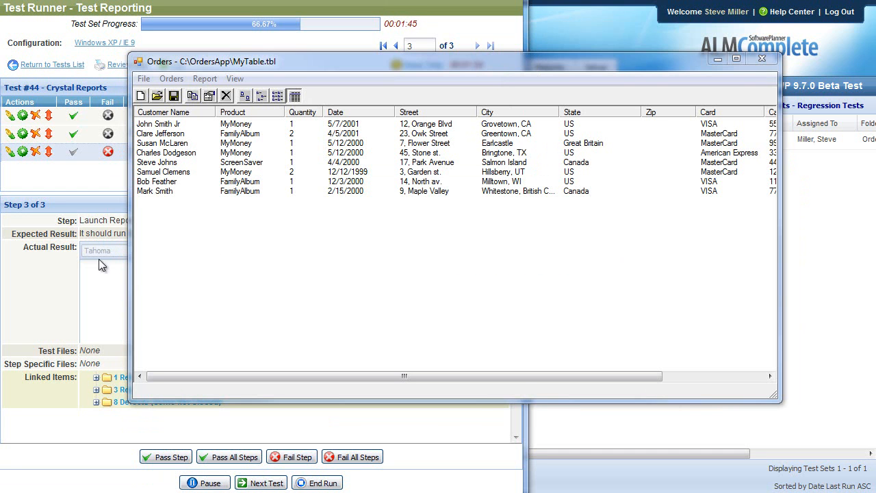
- Enter "See this movie:" followed by the uploaded video's link as the actual result of the Launch Report step
left_click(115, 301)
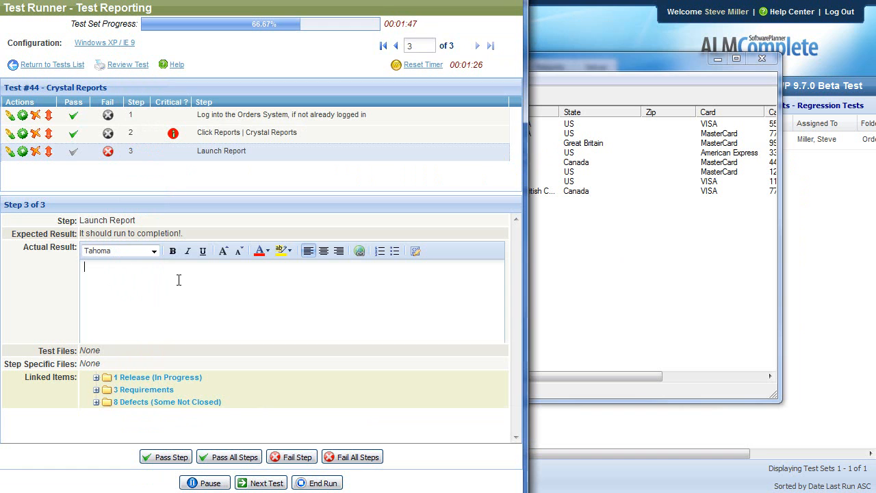
type("See this movie:")
right_click(181, 273)
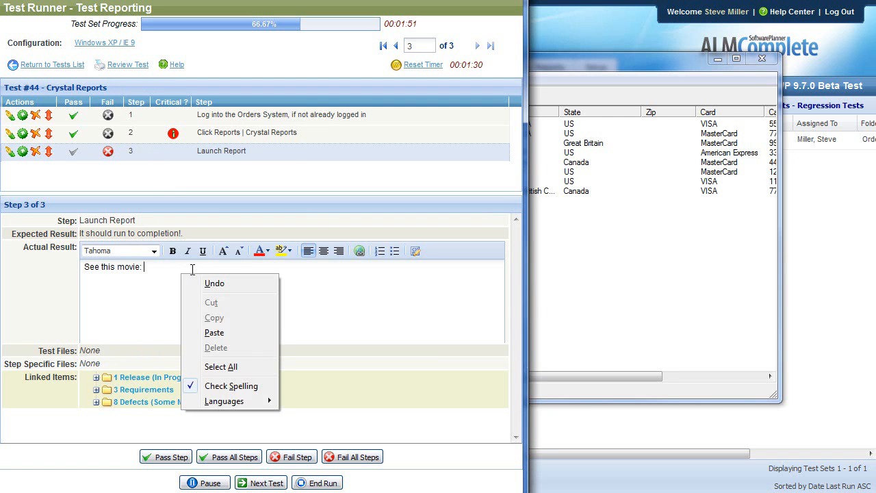
left_click(214, 332)
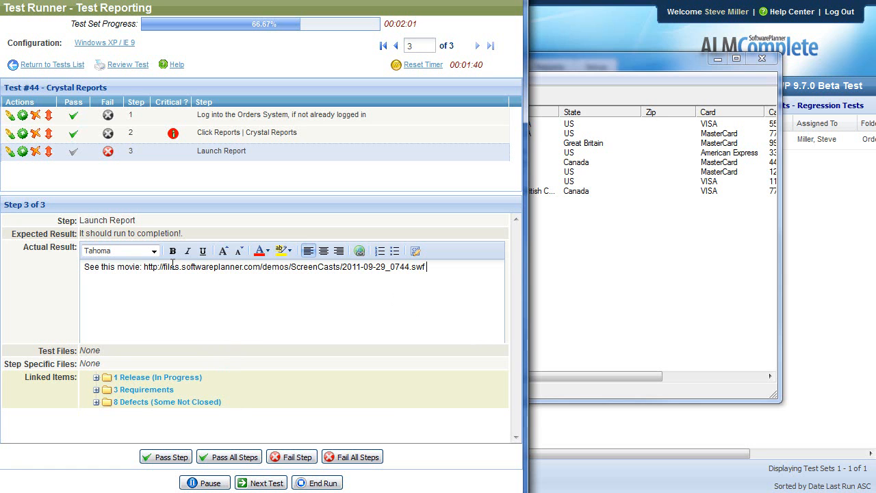
- Finish the failed Crystal Reports test and create its defect automatically in the Orders Application folder
left_click(251, 482)
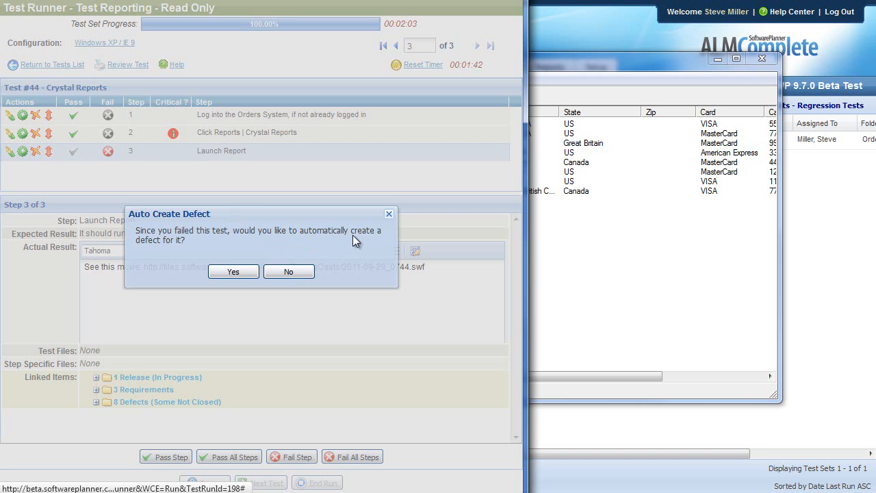
left_click(246, 273)
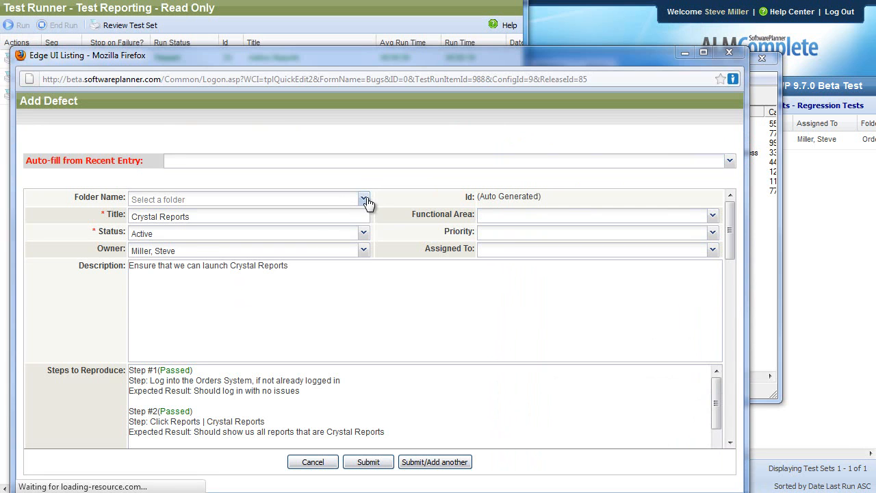
left_click(367, 203)
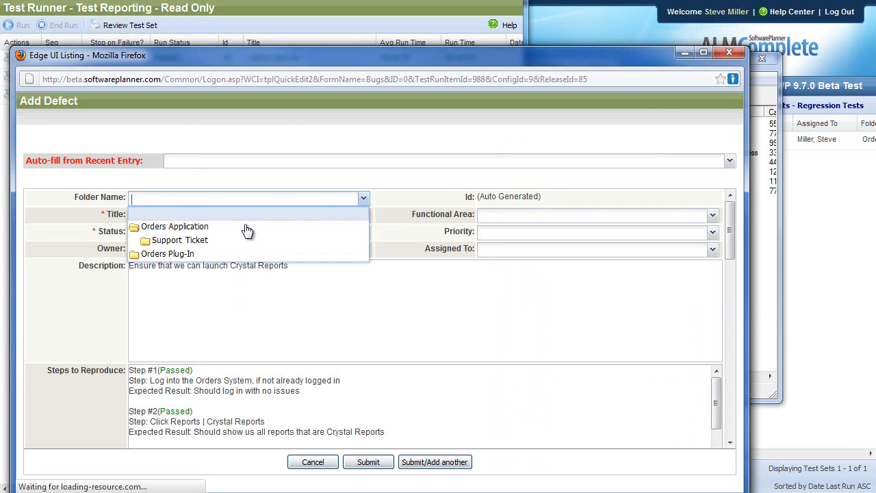
left_click(279, 226)
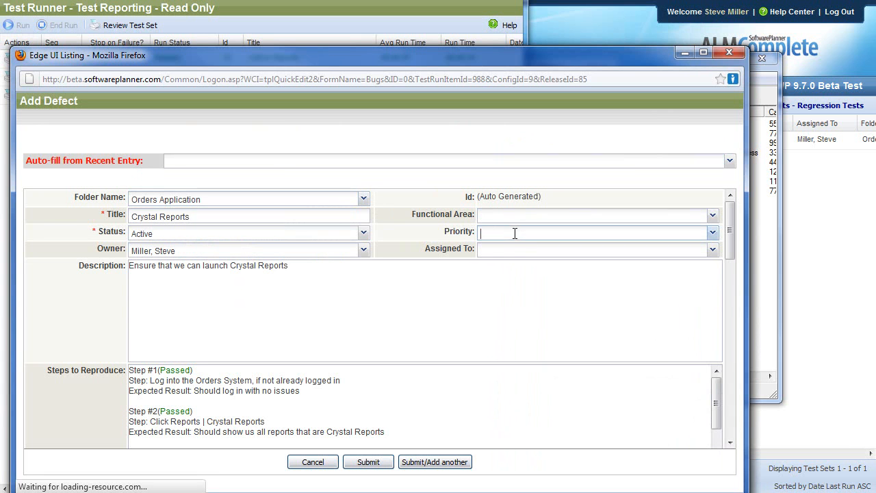
- Set the new defect's priority and assignee, and submit it after checking the movie link in Steps to Reproduce
left_click(515, 234)
left_click(514, 276)
left_click(514, 250)
left_click(509, 295)
scroll(112, 306, "down", 2)
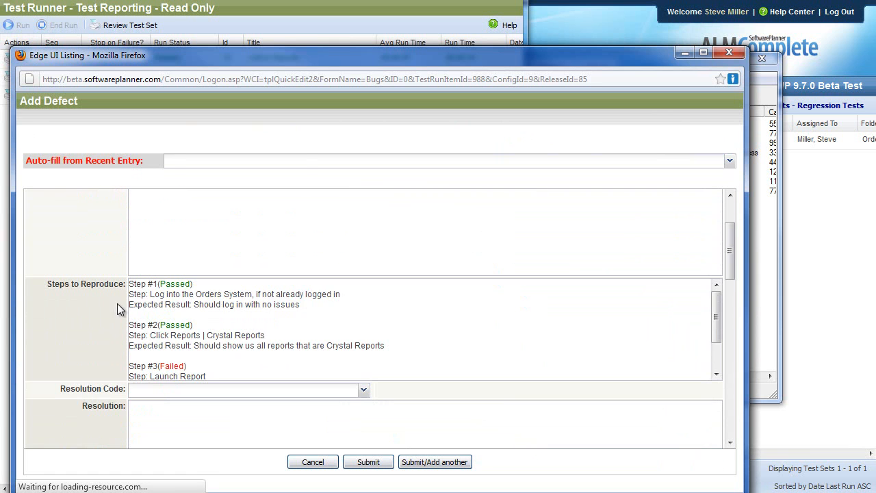
mouse_move(716, 362)
left_mouse_down()
mouse_move(717, 322)
mouse_move(716, 354)
left_mouse_up()
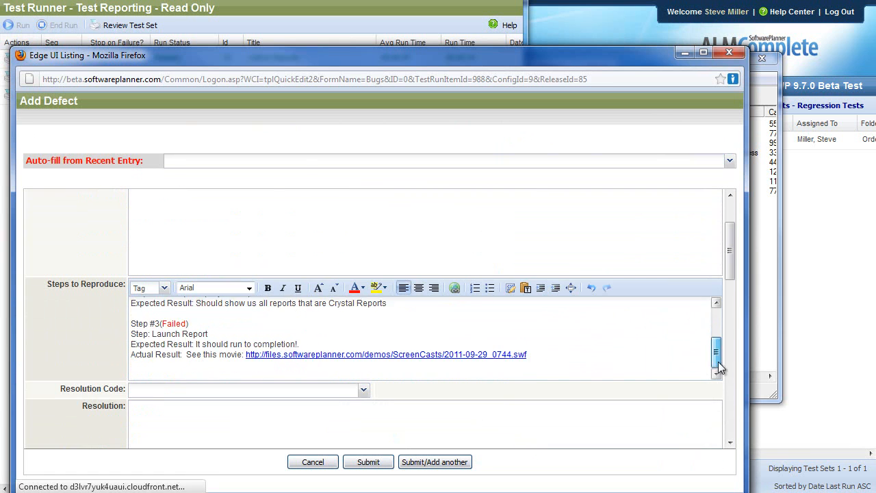
left_click(515, 354)
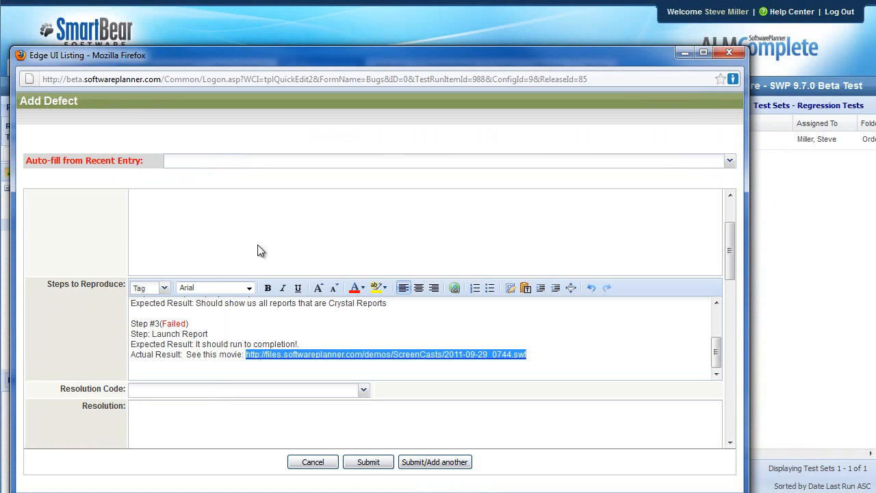
left_click(378, 464)
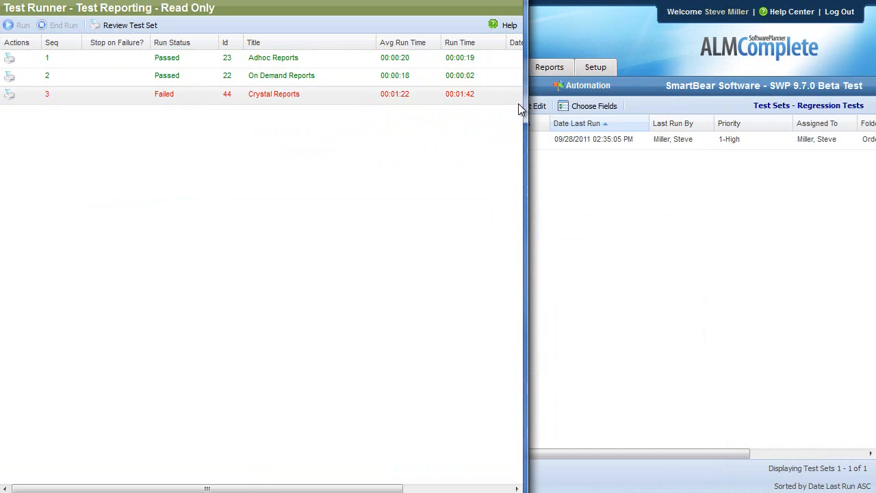
- Leave the test runner and examine the run history of the Test Reporting test set, including its pass and fail columns
left_click_drag(525, 104, 651, 111)
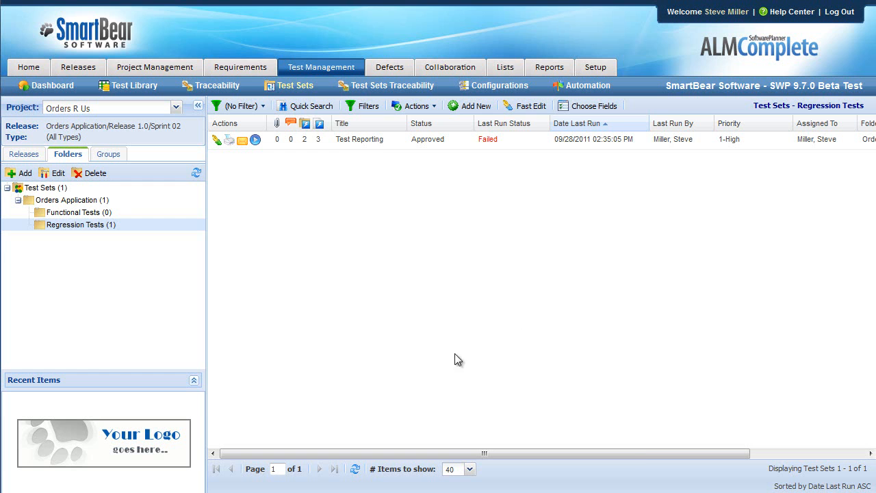
left_click(372, 140)
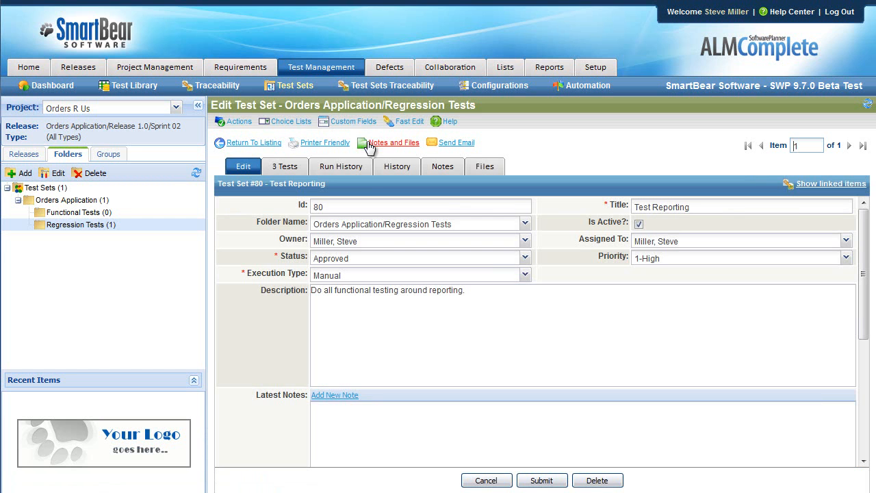
left_click(348, 168)
left_click_drag(471, 200, 410, 200)
left_click_drag(493, 201, 635, 213)
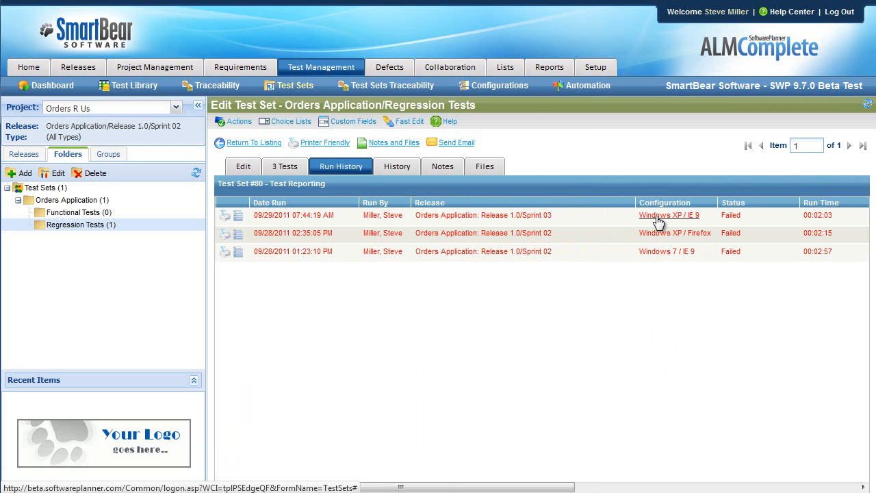
left_click_drag(570, 487, 852, 487)
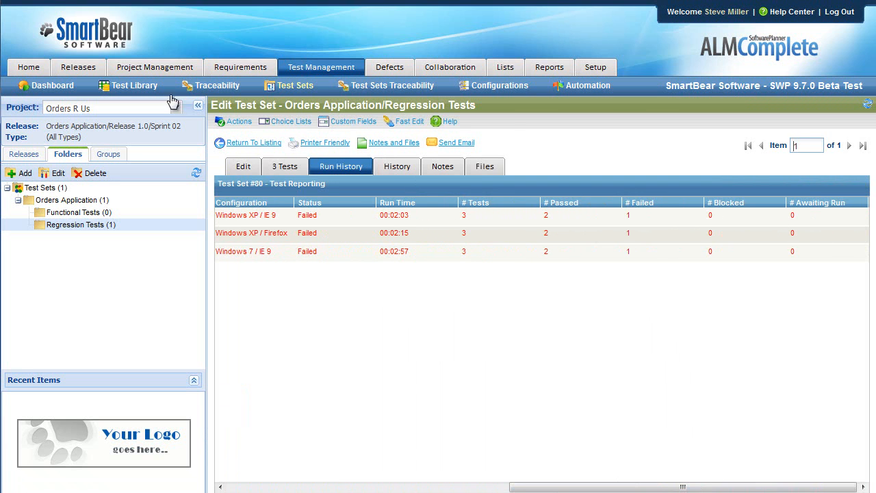
- View the Test Sets dashboard, switching Test Runs by Assignee to Release 1.0/Sprint 03 and back to Release 1.0/Sprint 01
left_click(52, 88)
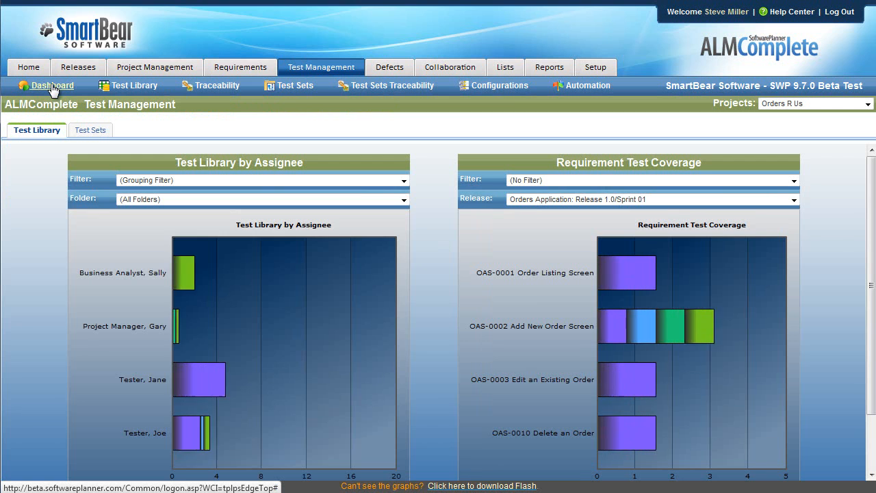
left_click(87, 130)
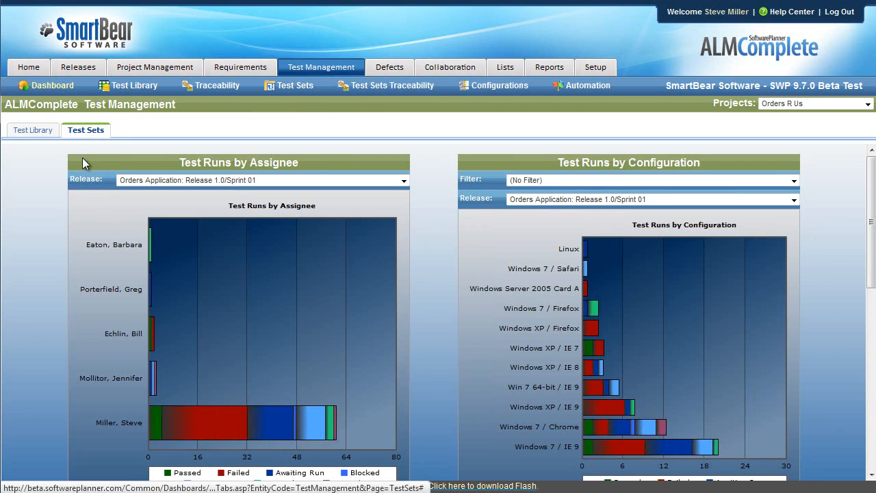
left_click(404, 180)
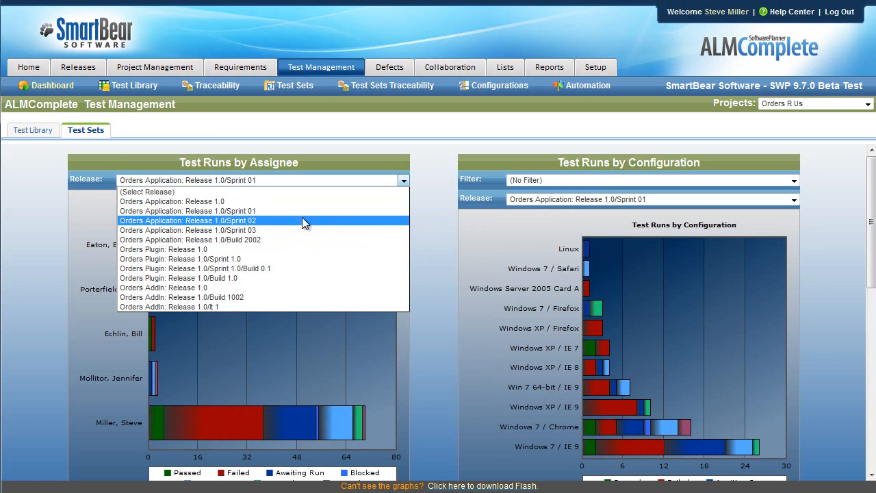
left_click(367, 231)
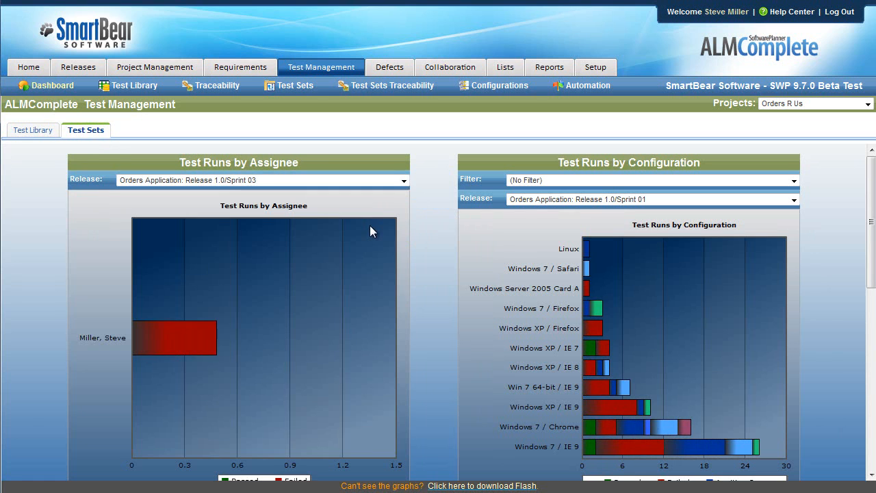
left_click(403, 180)
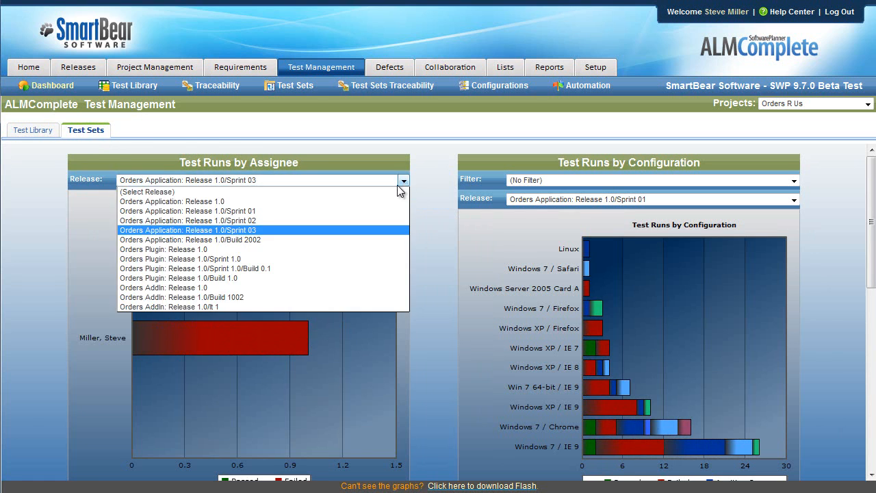
left_click(343, 211)
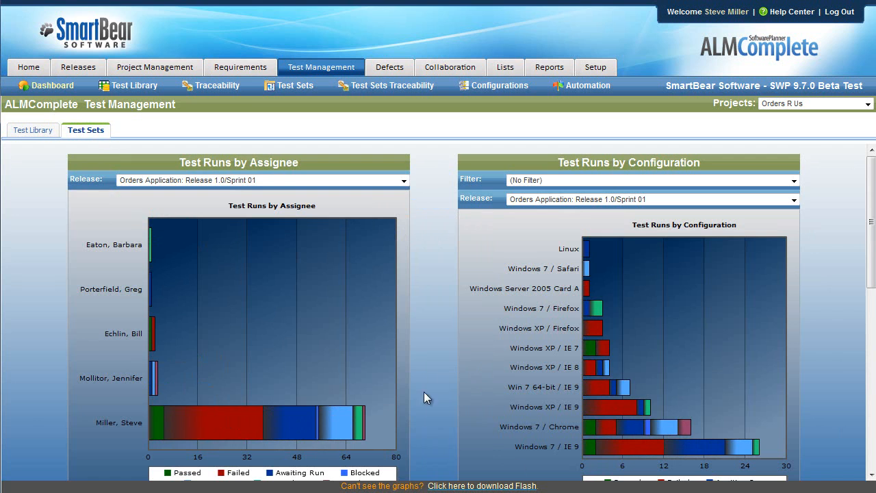
scroll(436, 363, "down", 6)
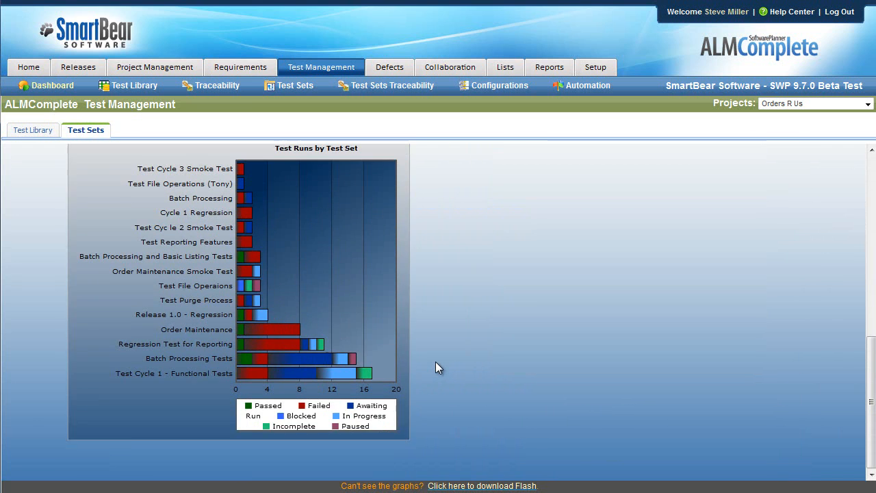
scroll(437, 360, "up", 6)
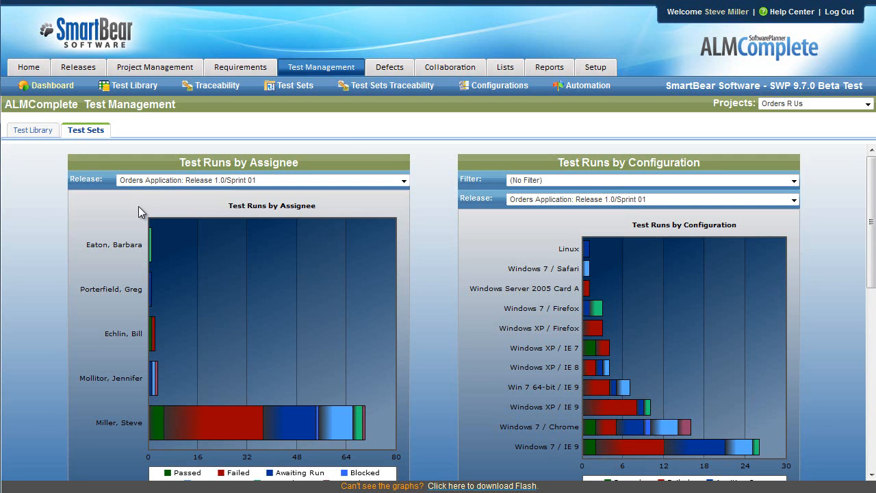
- Open the reports listing for Orders R Us and look through the available report categories
left_click(551, 69)
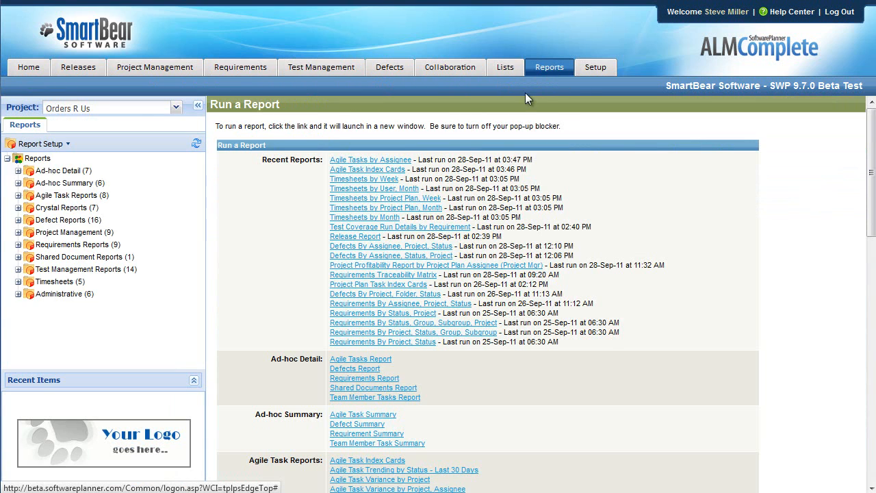
scroll(285, 266, "down", 15)
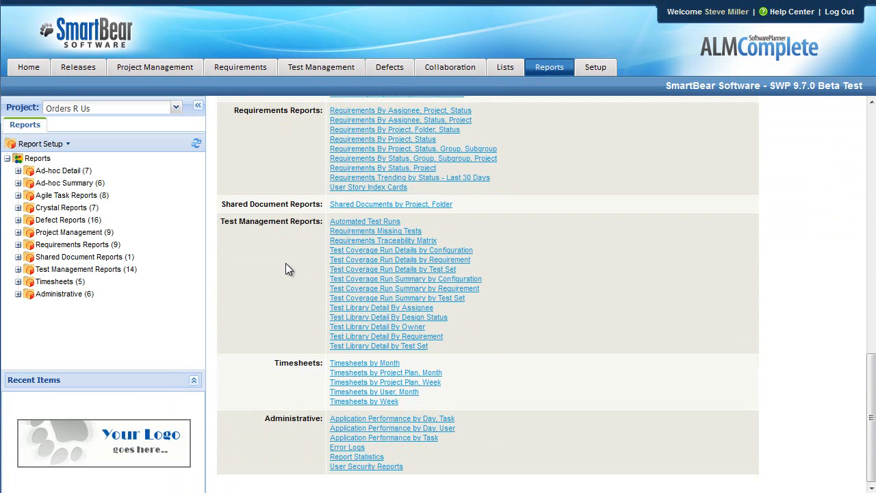
scroll(286, 264, "up", 3)
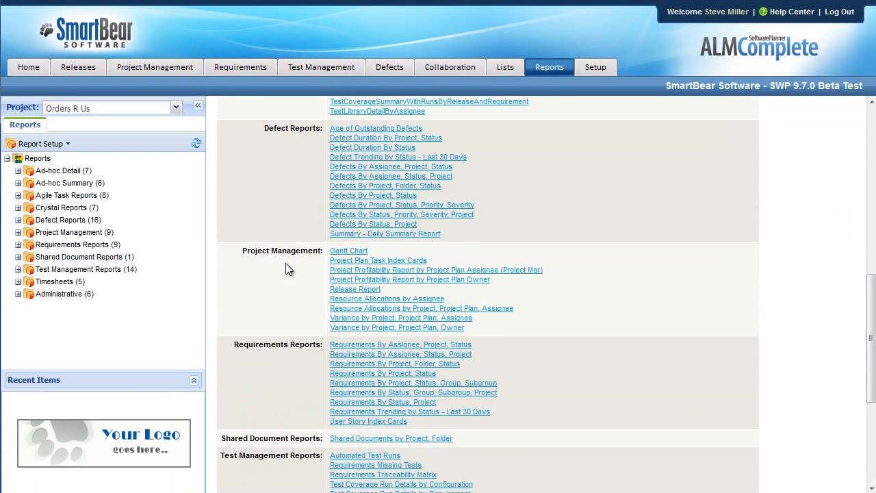
scroll(286, 264, "up", 4)
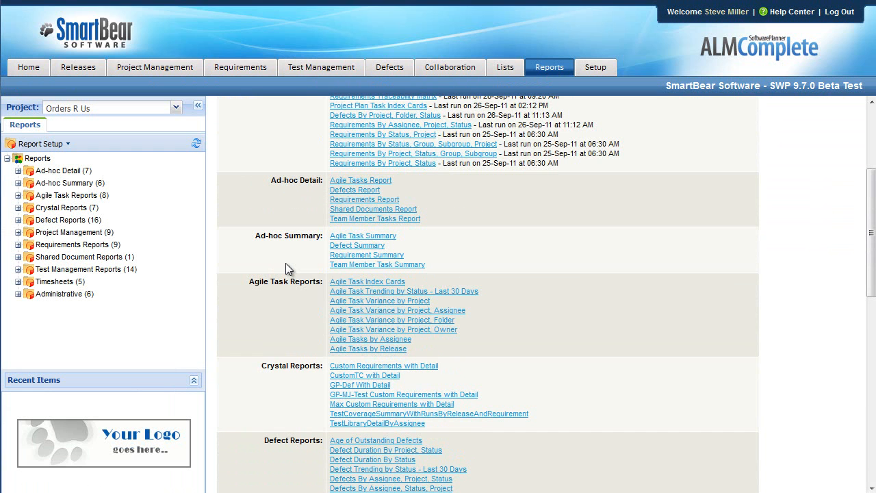
scroll(285, 263, "down", 7)
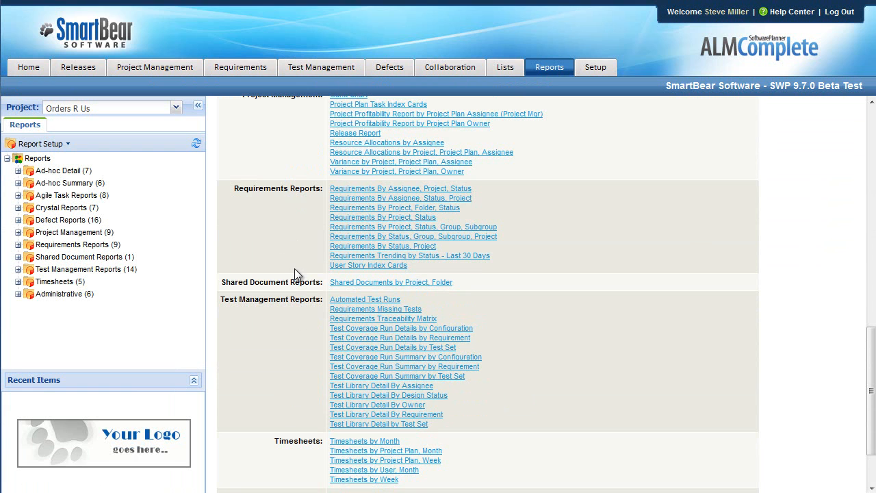
- Run the User Story Index Cards report for Orders Application: Release 1.0/Sprint 01 and read the first story's description
left_click(369, 265)
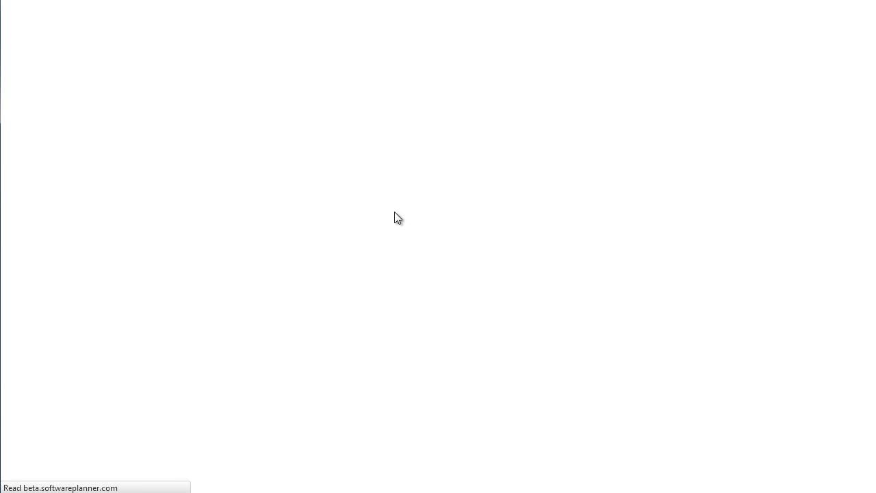
left_click(163, 174)
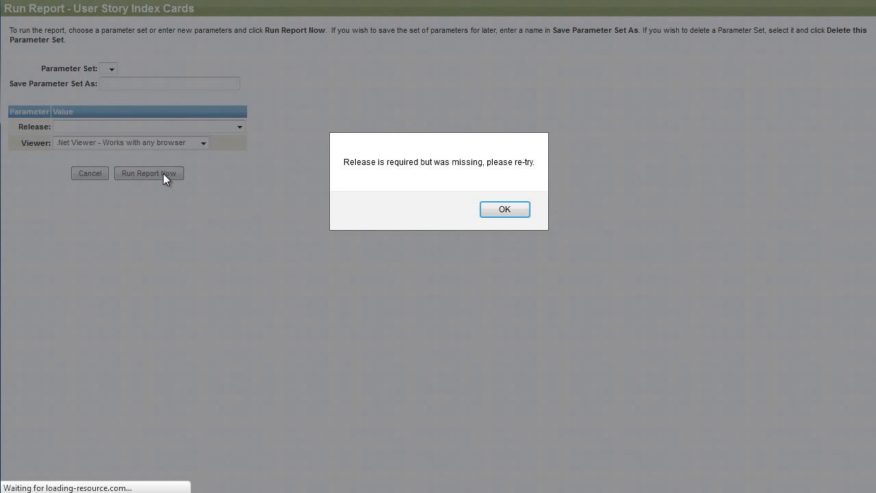
left_click(494, 208)
left_click(240, 127)
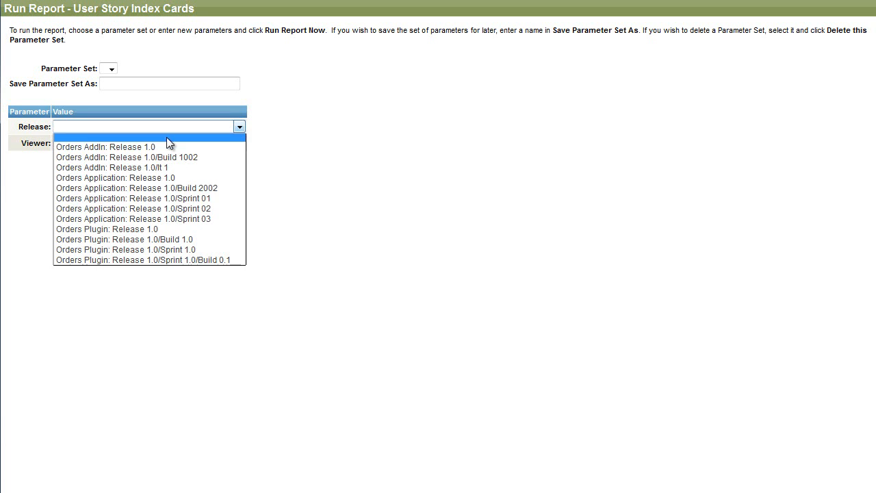
left_click(208, 198)
left_click(153, 172)
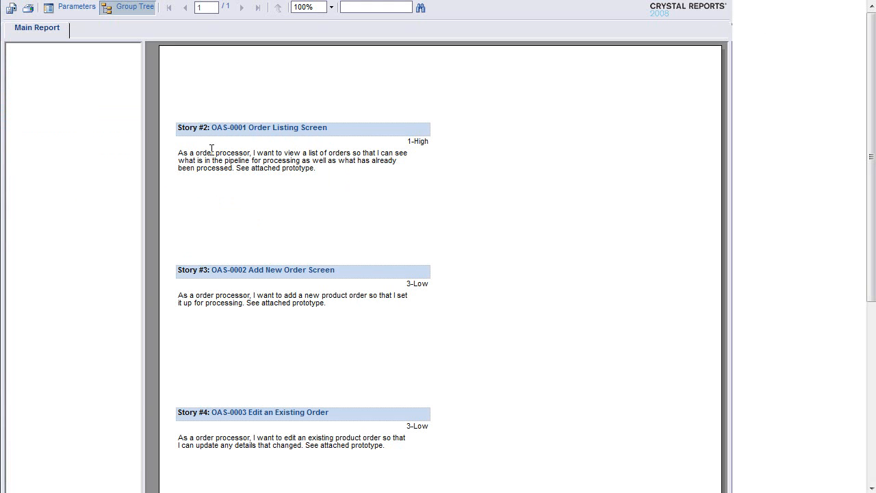
left_click_drag(330, 172, 178, 152)
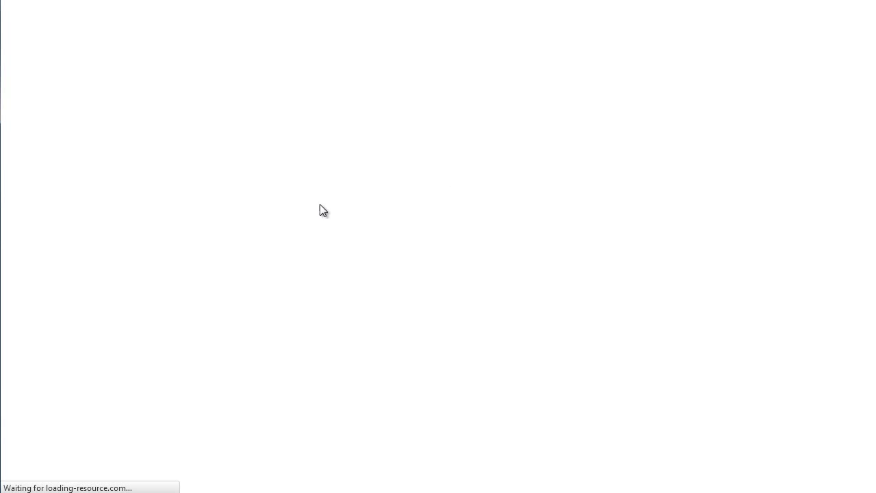
- Run the Requirements By Assignee, Project, Status report for Orders Application: Release 1.0/Sprint 01 and review its charts and requirement details
left_click(163, 143)
left_click(246, 140)
left_click(150, 207)
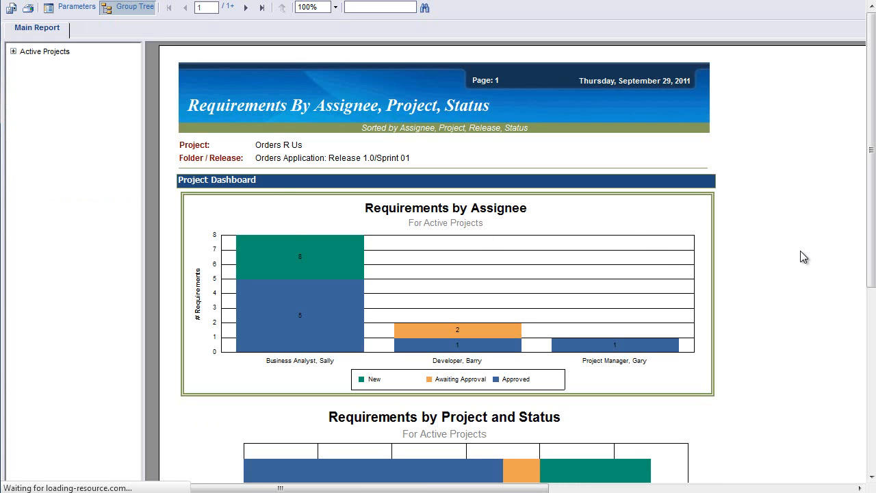
left_click_drag(393, 157, 266, 154)
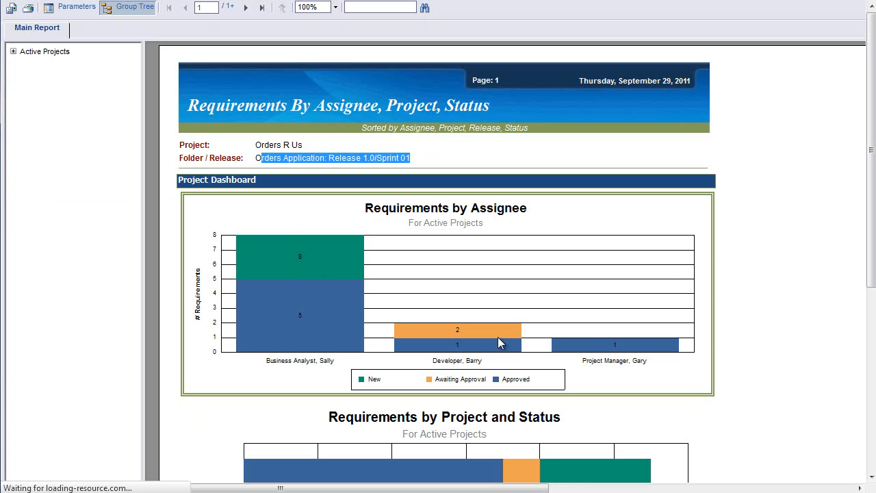
left_click(825, 299)
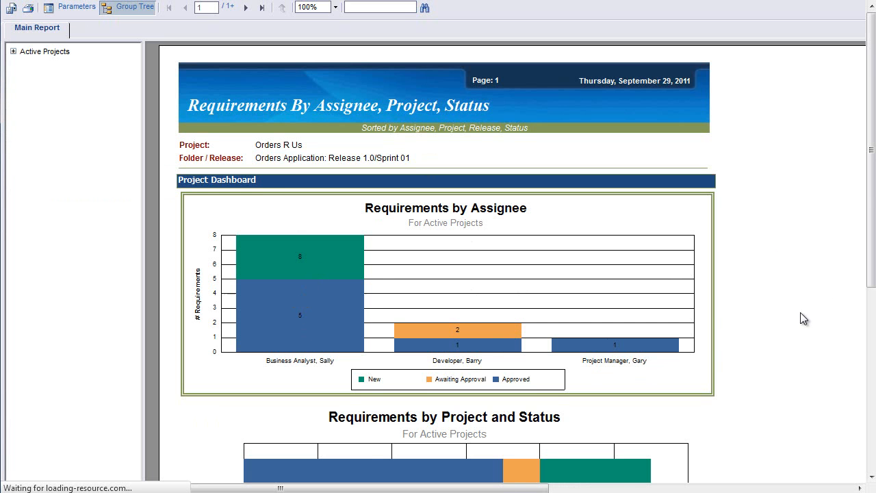
scroll(801, 312, "down", 3)
scroll(688, 271, "up", 3)
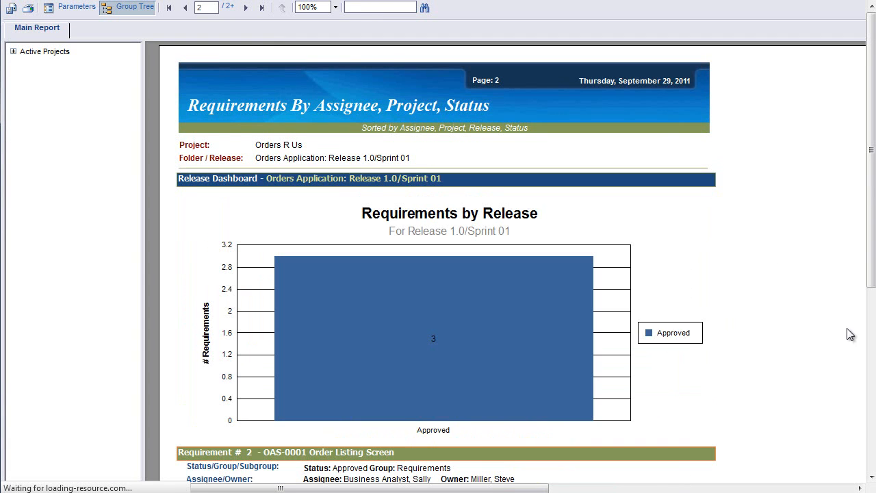
scroll(766, 307, "down", 3)
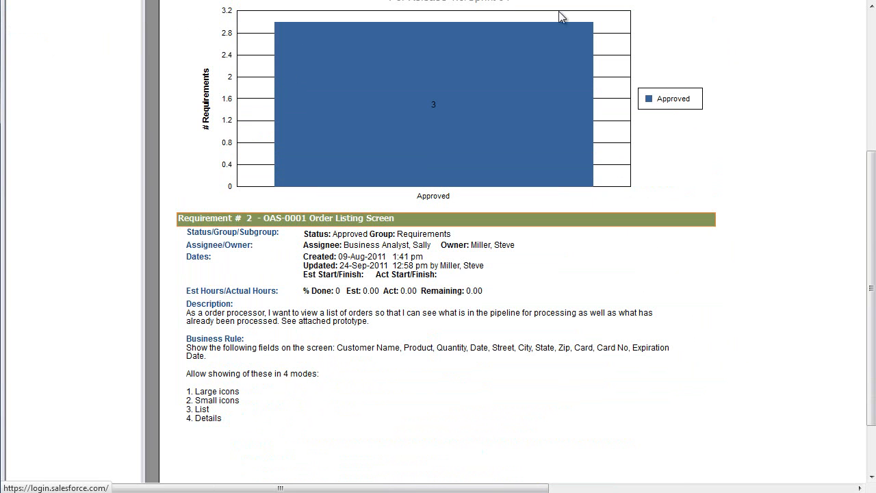
scroll(516, 251, "up", 2)
scroll(527, 261, "up", 4)
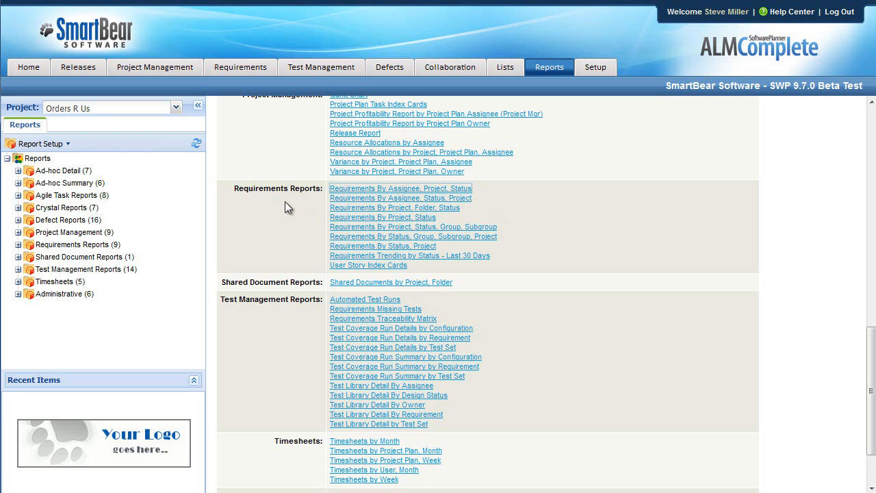
- Show the Orders Application defects for Release 1.0/Sprint 02, then for the whole of Release 1.0
left_click(394, 66)
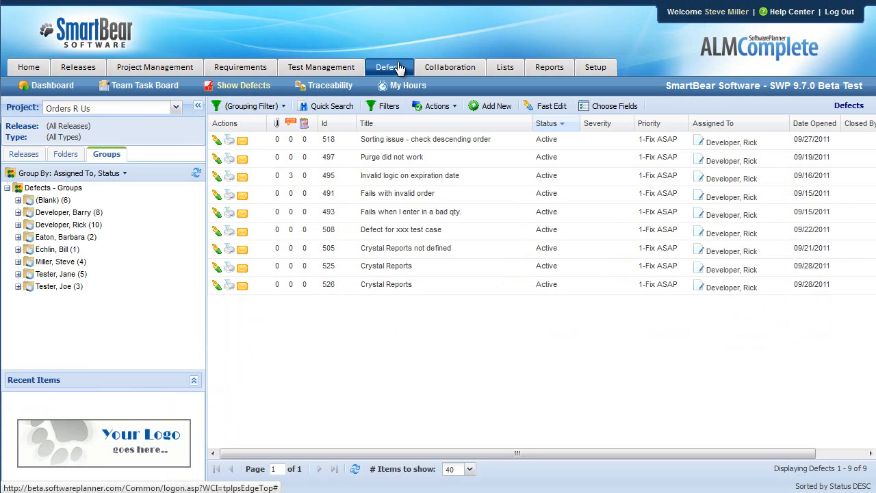
left_click(27, 154)
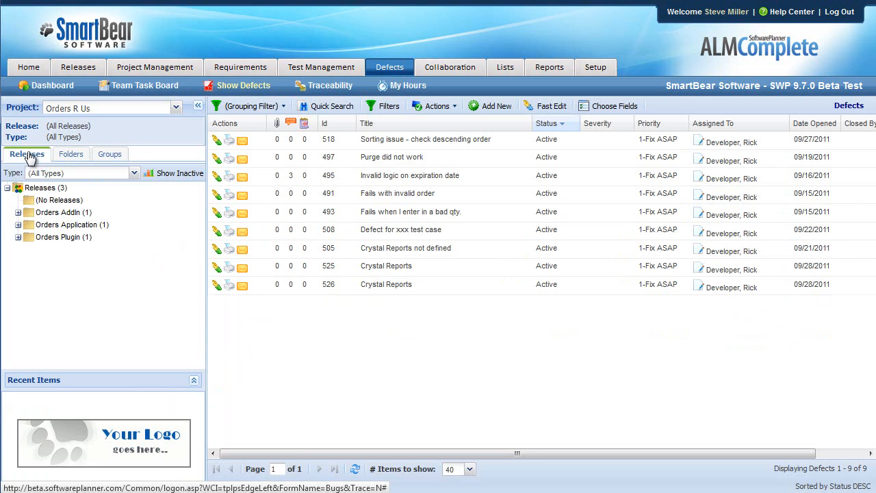
left_click(18, 225)
left_click(29, 237)
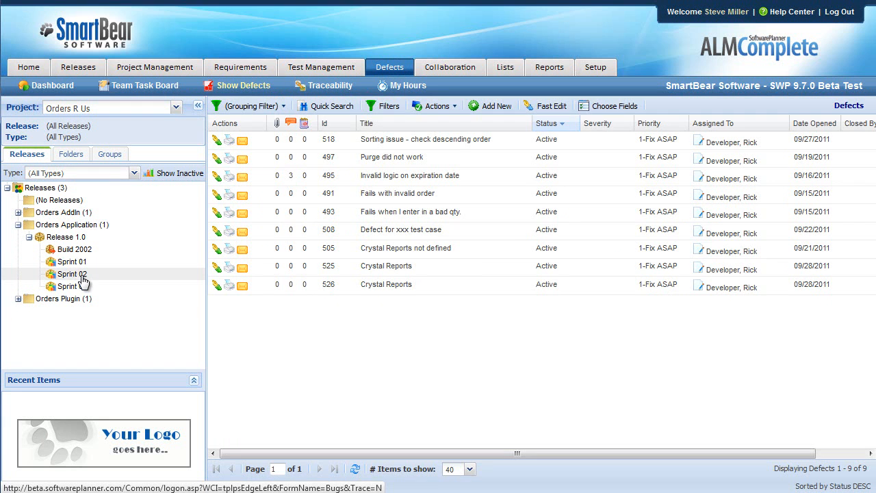
left_click(80, 276)
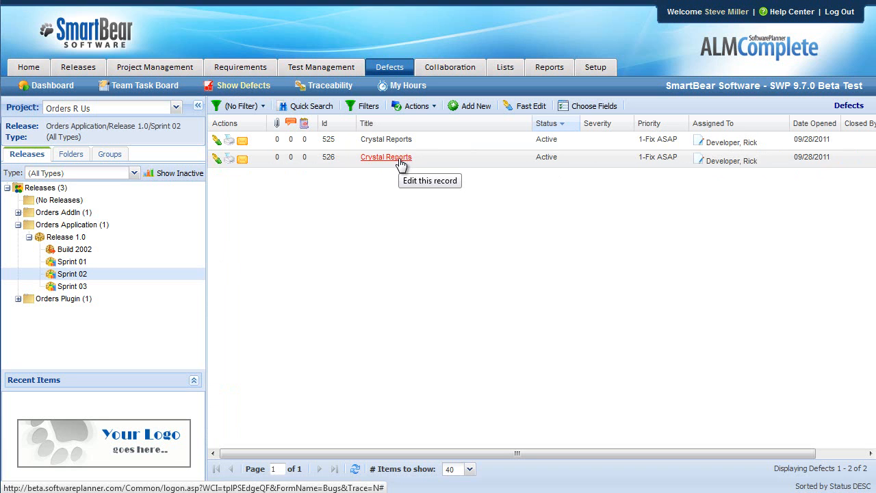
left_click(72, 239)
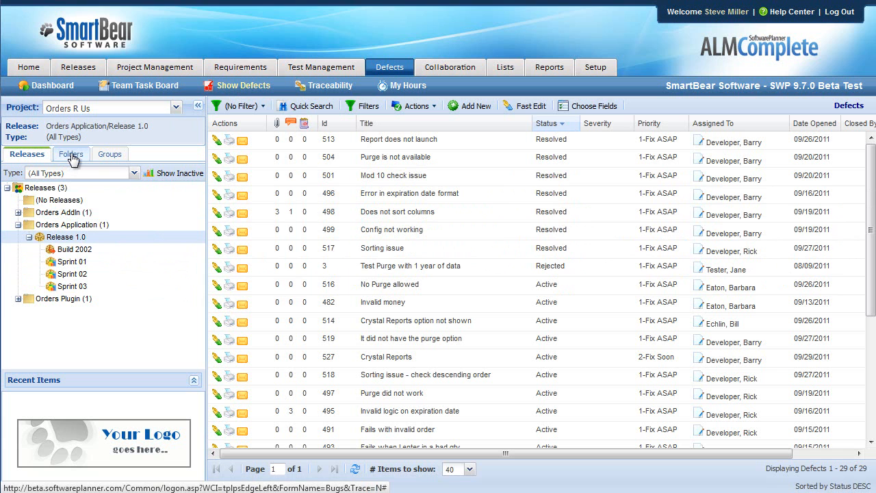
- Change the defect grouping so that Status is the first grouping level
left_click(117, 154)
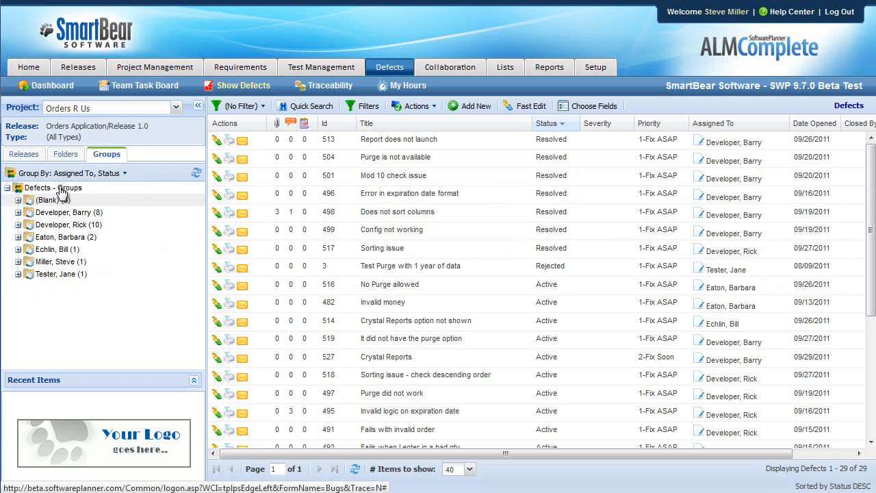
left_click(125, 173)
mouse_move(38, 196)
scroll(96, 411, "down", 5)
scroll(104, 448, "down", 1)
left_click(101, 440)
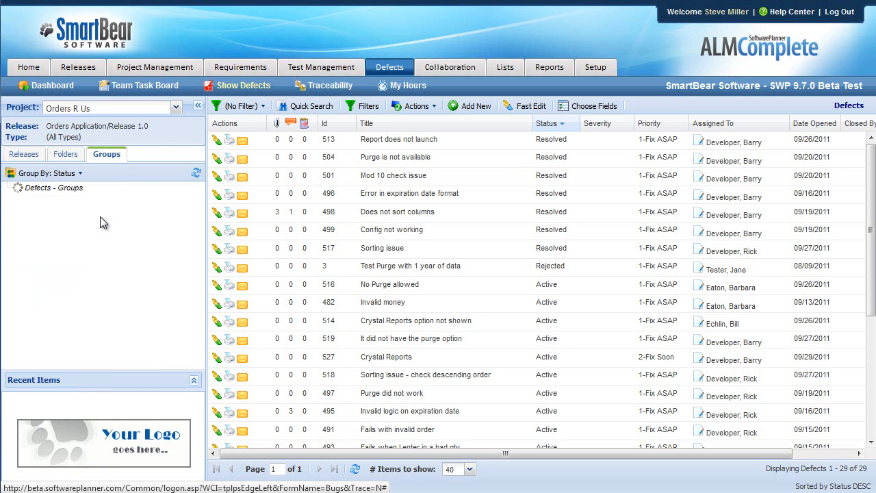
- Add Assigned To as the second and Priority as the third grouping level for the defects
left_click(80, 175)
mouse_move(41, 206)
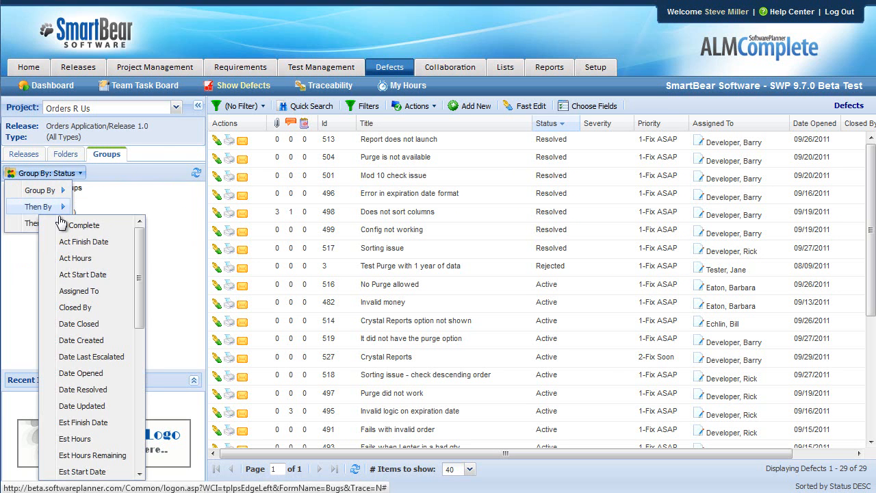
left_click(93, 292)
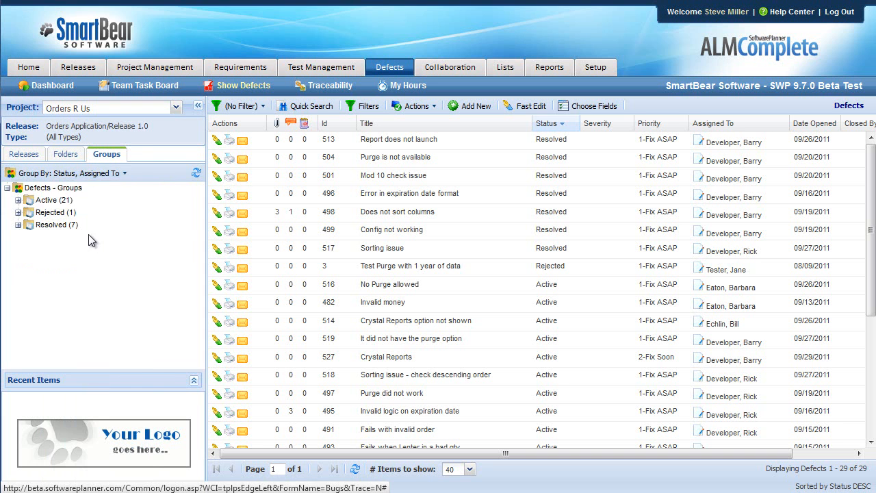
left_click(124, 173)
mouse_move(30, 226)
scroll(78, 370, "down", 5)
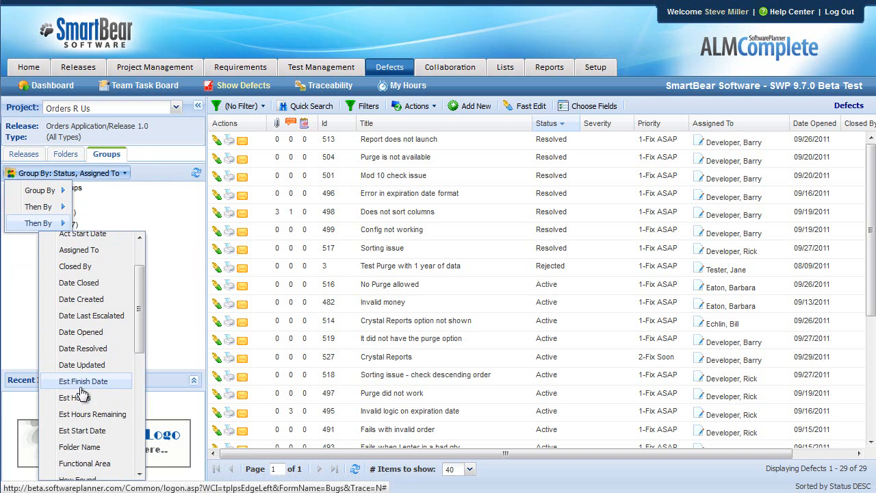
scroll(81, 395, "down", 3)
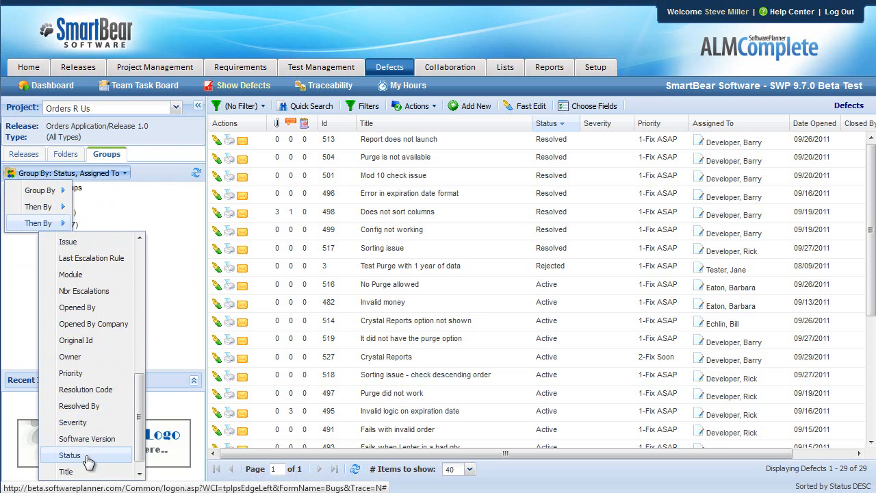
left_click(87, 374)
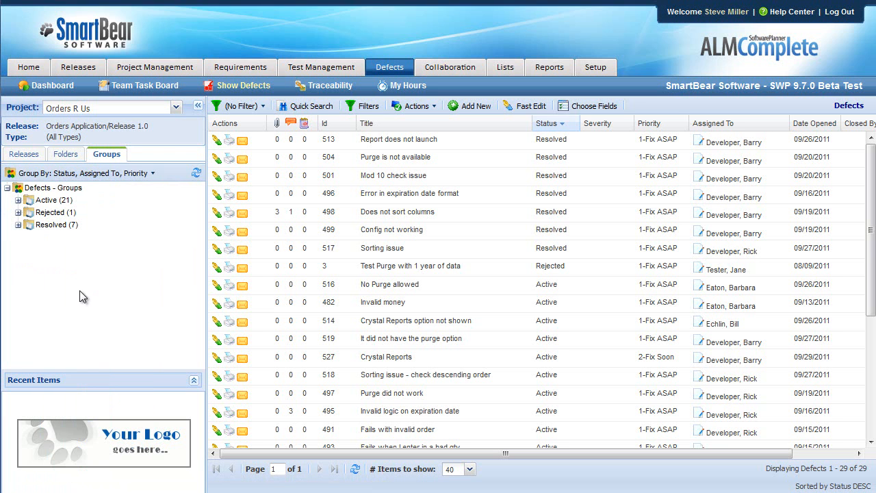
- Filter the Release 1.0 defects to the Active, 1-Fix ASAP group of the developer with nine active defects
left_click_drag(155, 125, 52, 125)
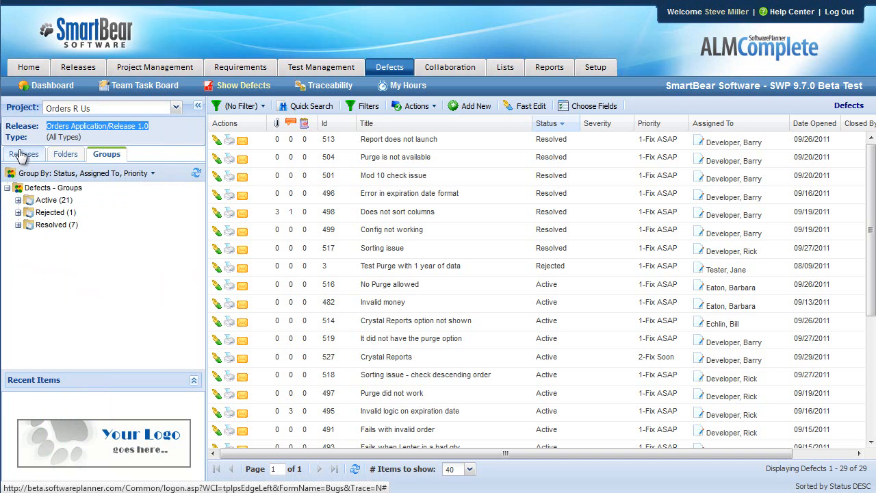
left_click(18, 199)
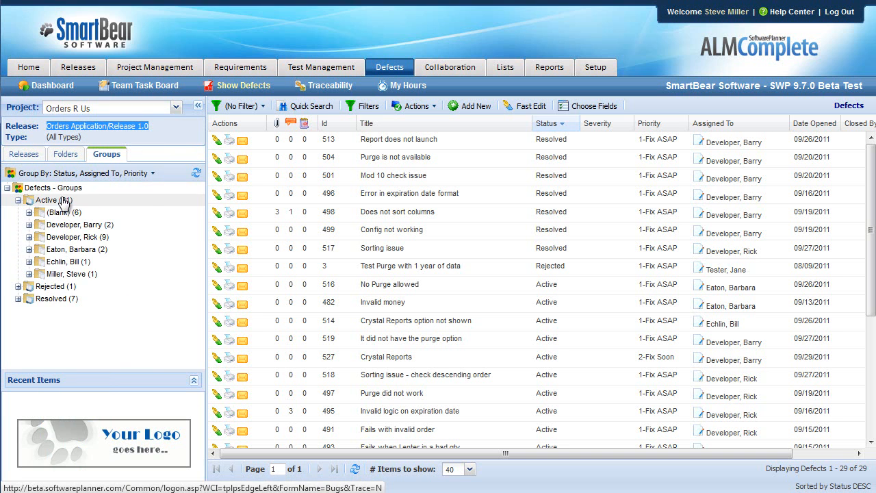
left_click(28, 237)
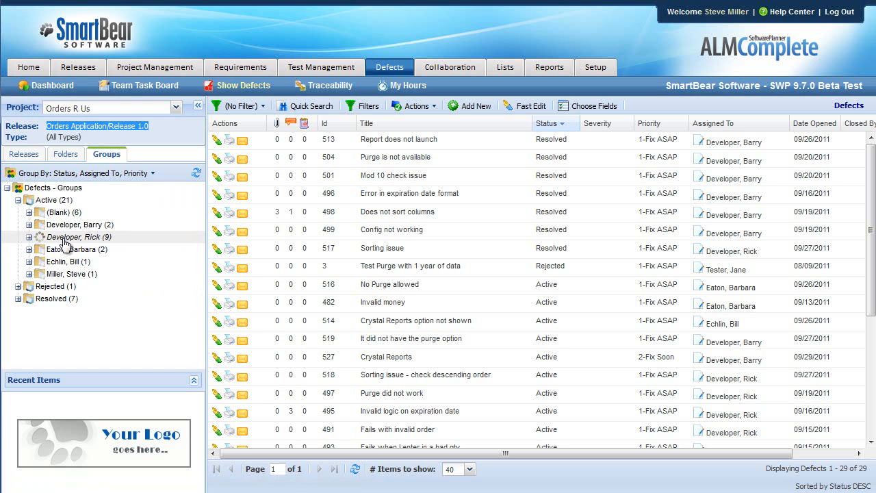
left_click(88, 249)
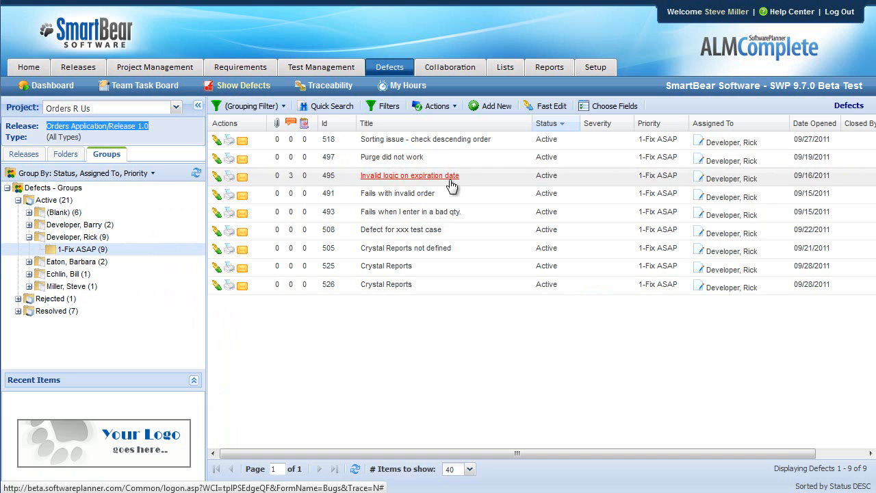
- Open the defect "Sorting issue - check descending order" and look through its details and steps to reproduce
left_click(486, 140)
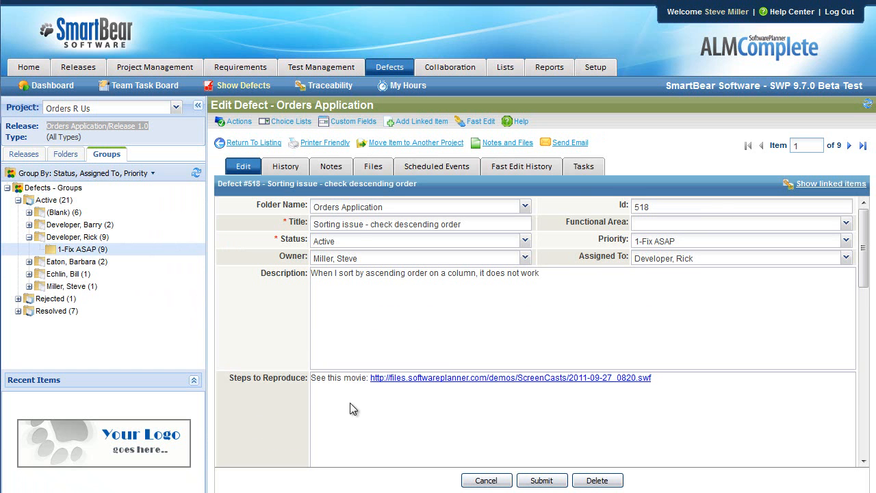
scroll(349, 403, "down", 5)
scroll(356, 403, "up", 5)
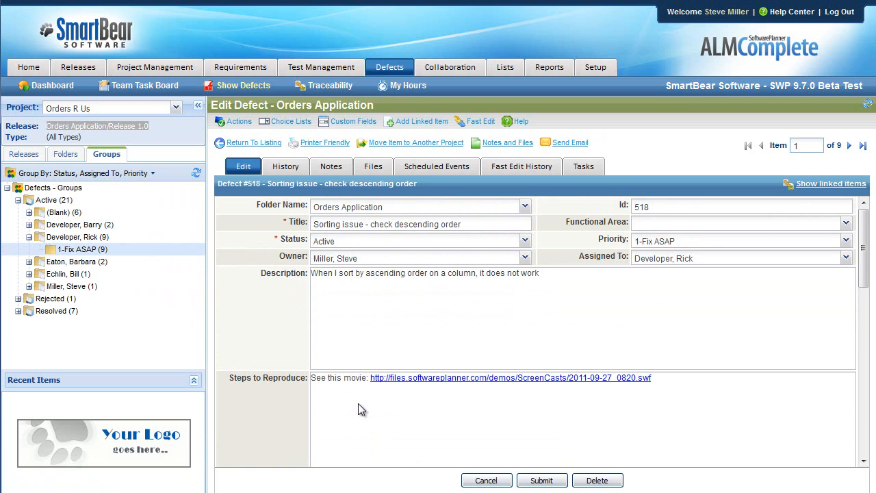